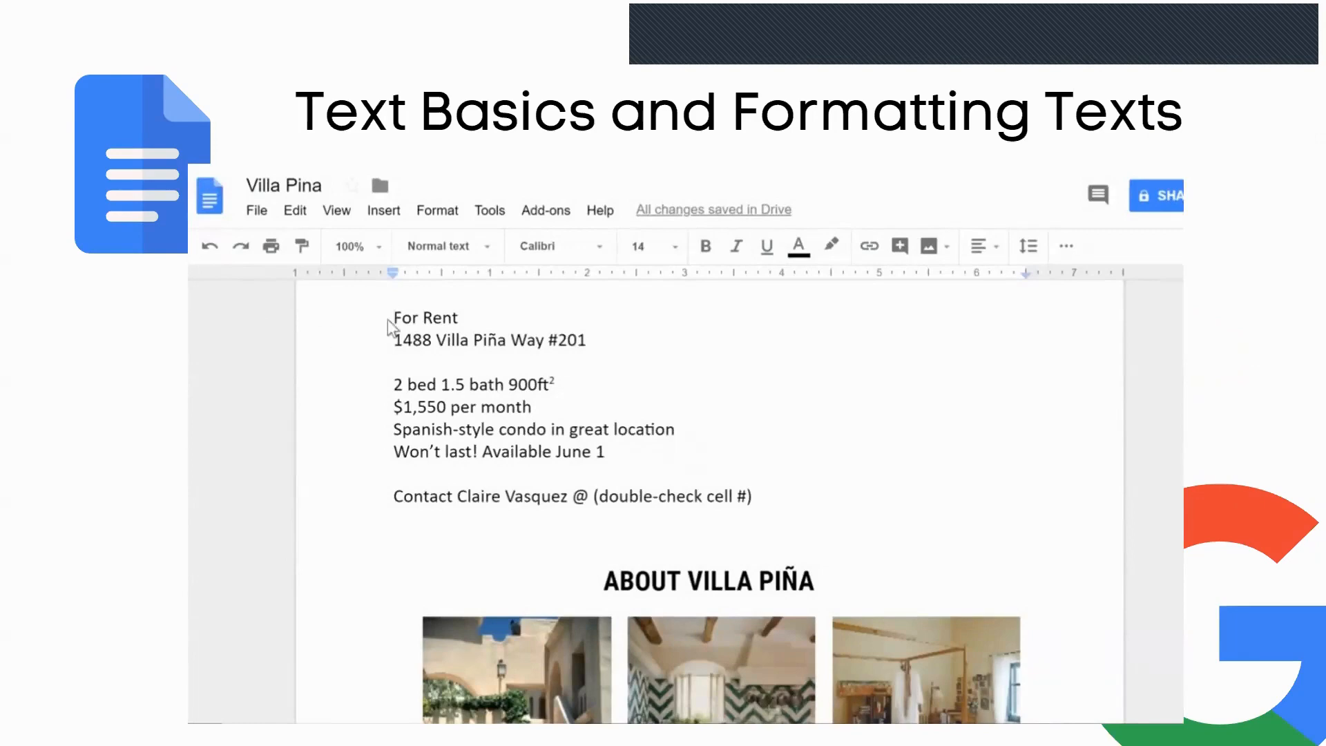
- Set the For Rent heading and address lines to 24 pt Roboto
left_click_drag(393, 316, 586, 340)
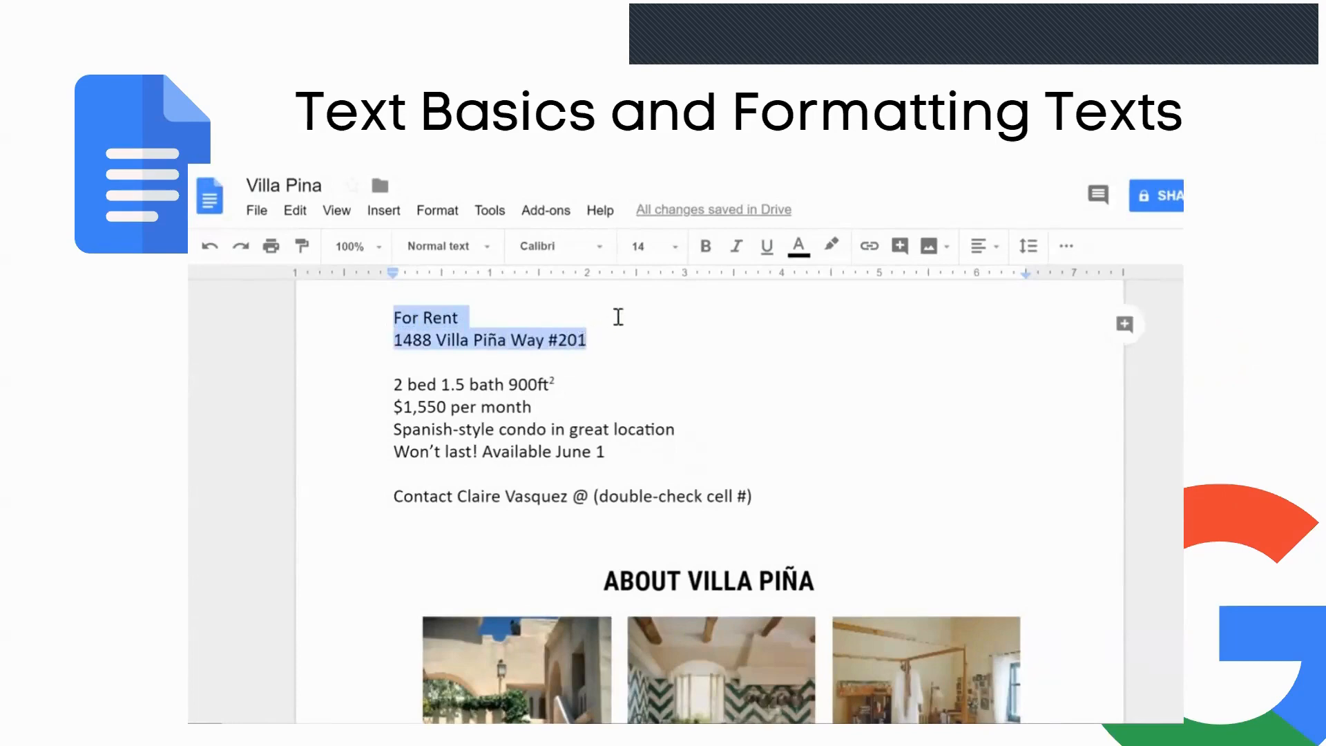
left_click(673, 254)
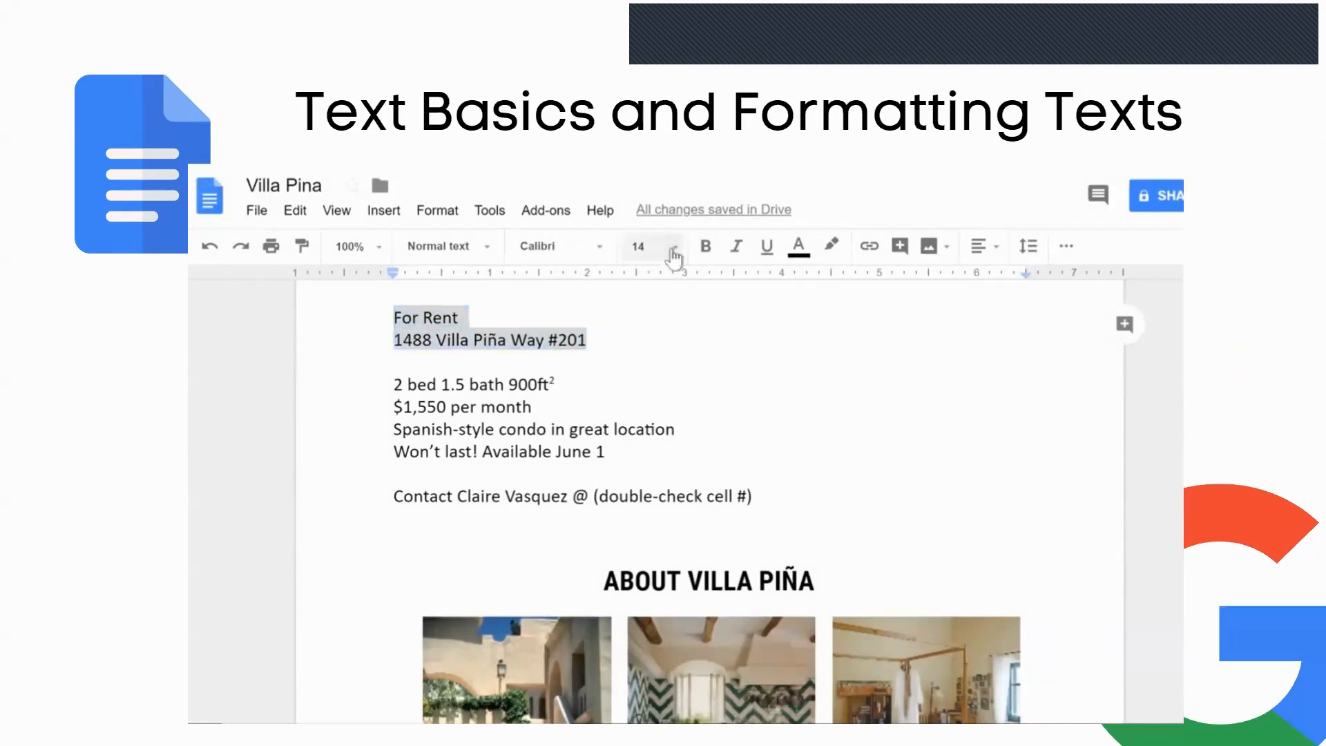
left_click(674, 255)
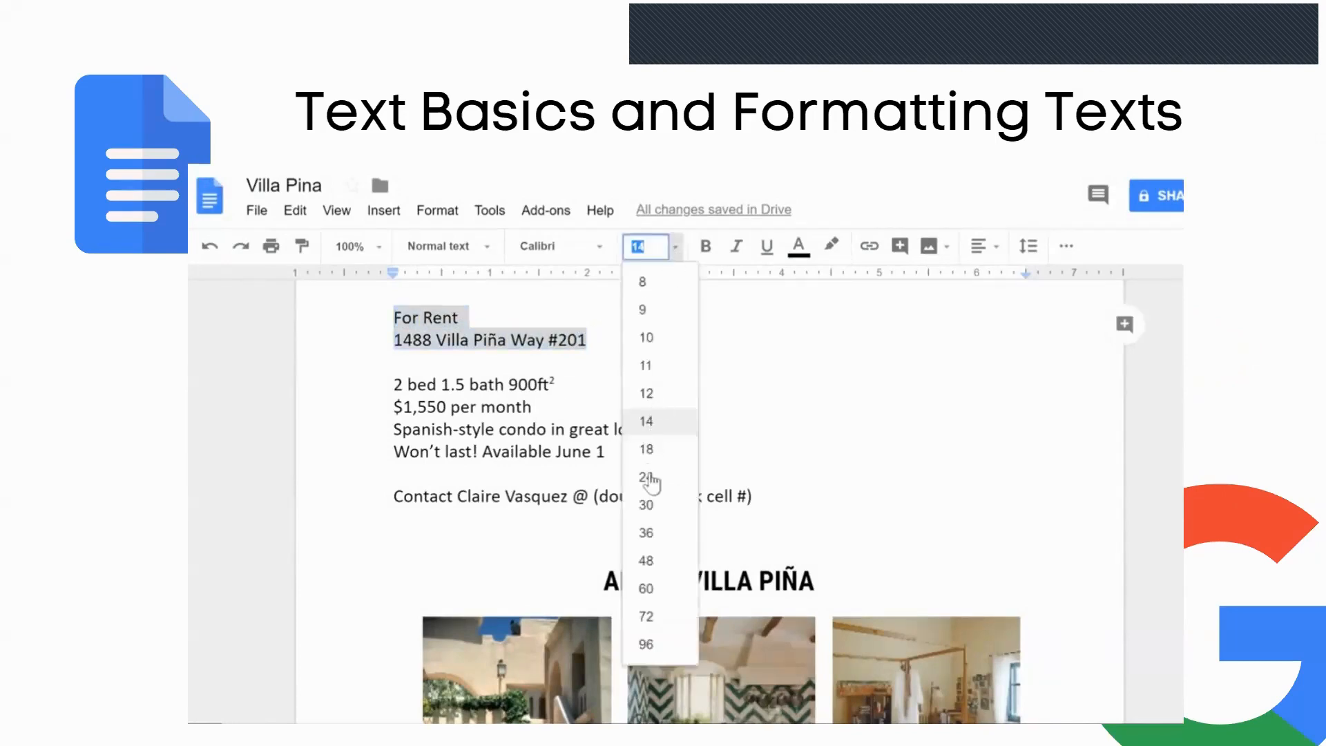
left_click(645, 477)
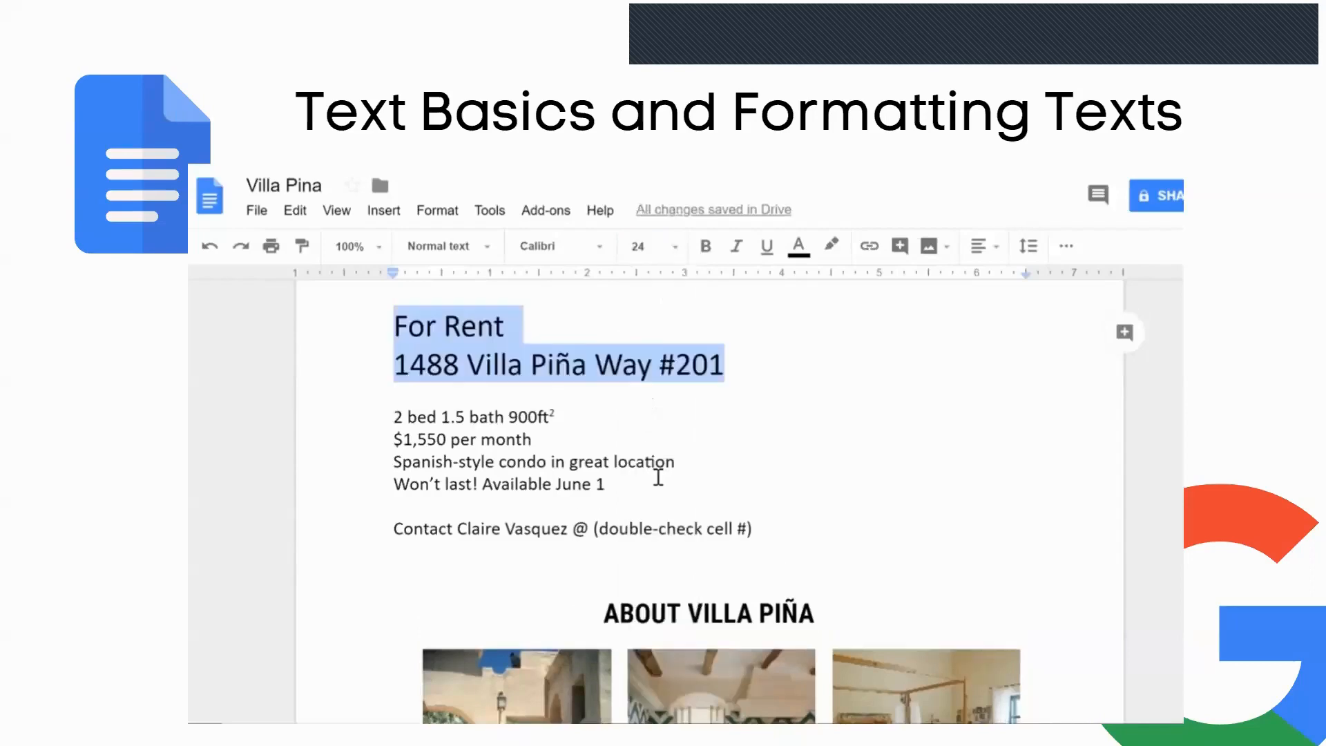
left_click(602, 249)
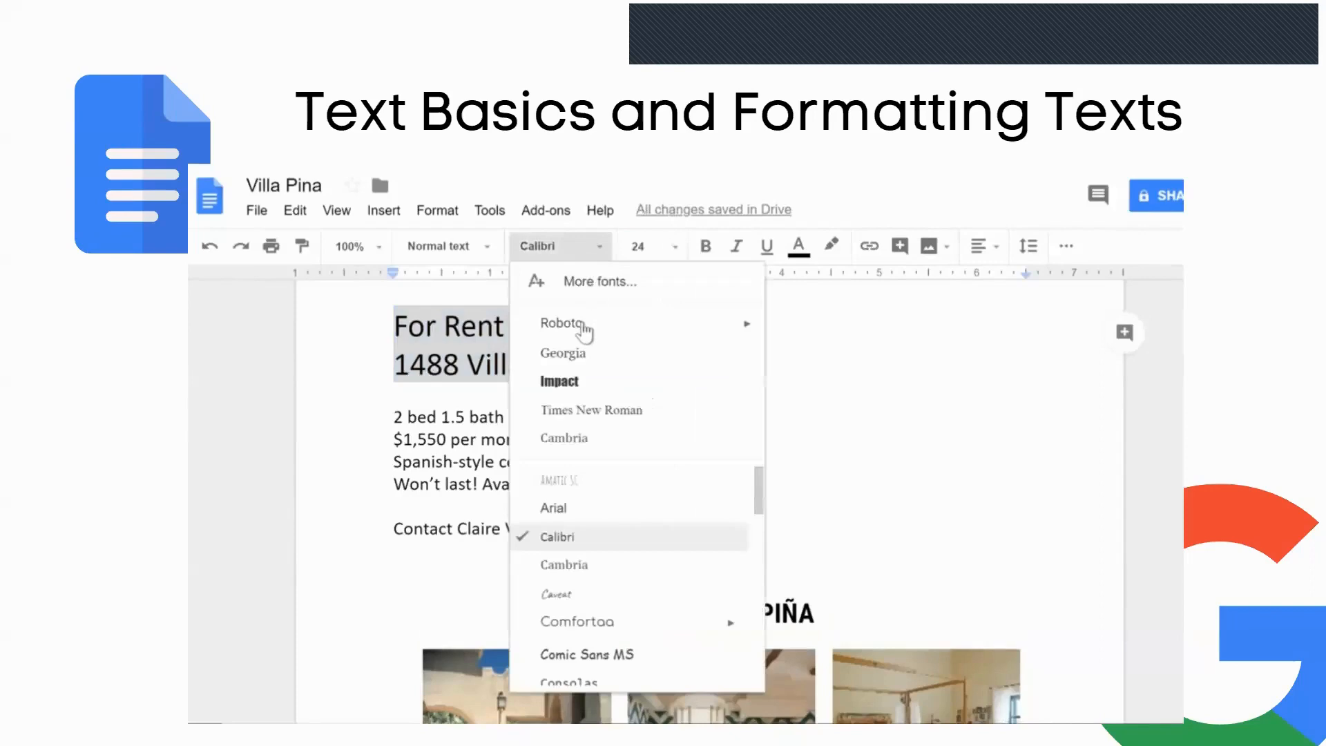
left_click(580, 324)
left_click(600, 249)
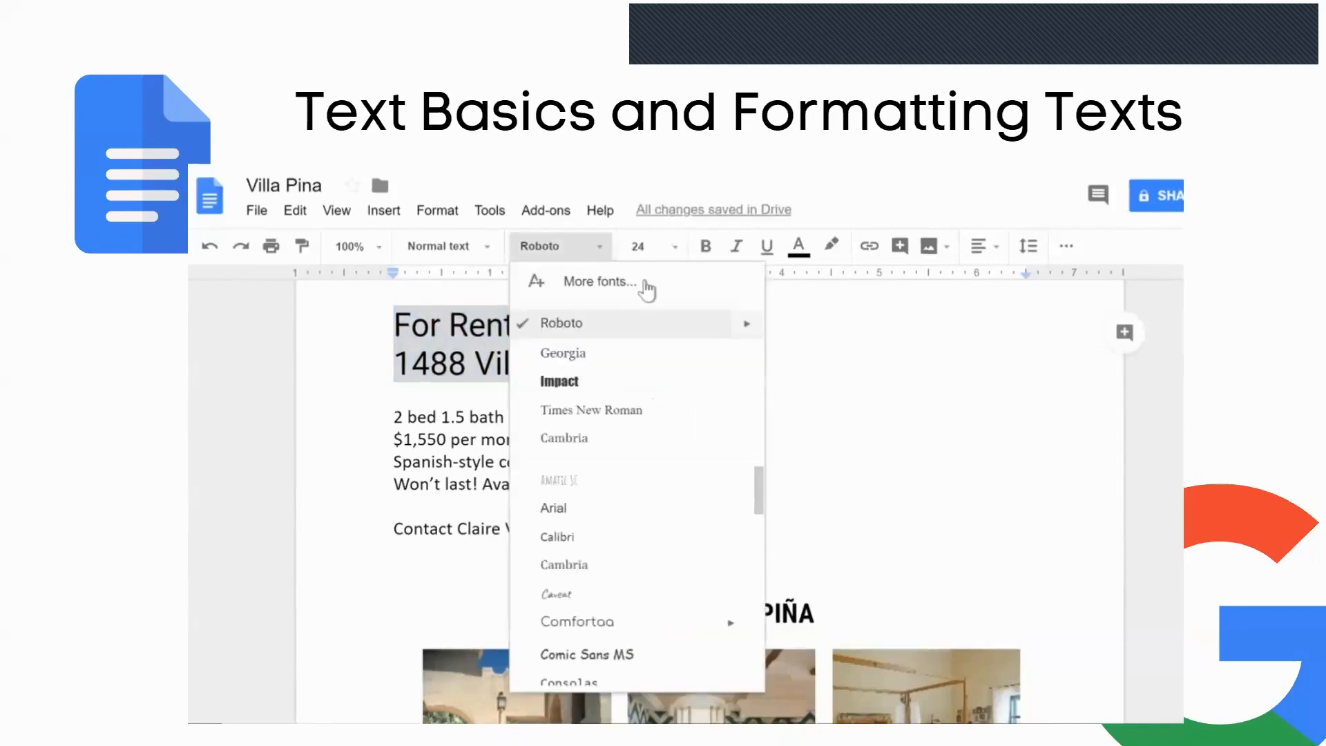
left_click(600, 282)
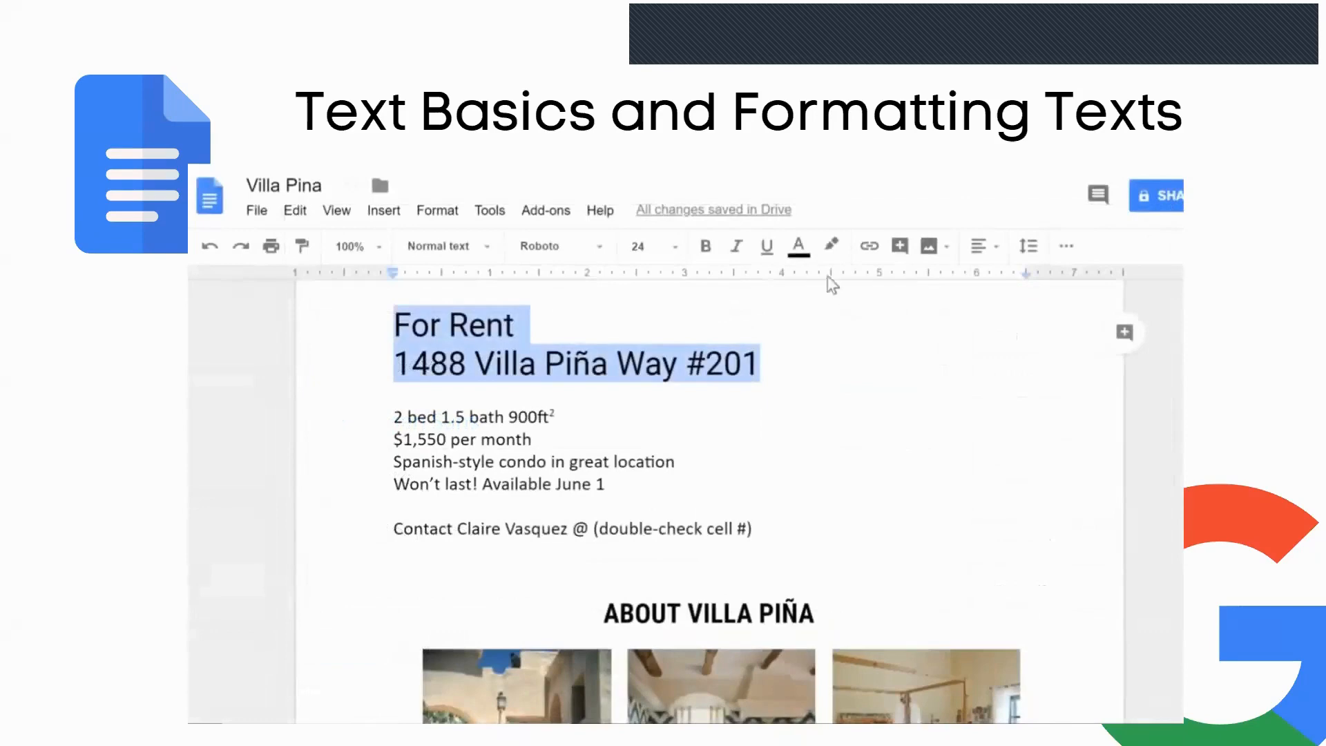
- Colour the heading green and make it bold, then select the four detail lines
left_click(806, 253)
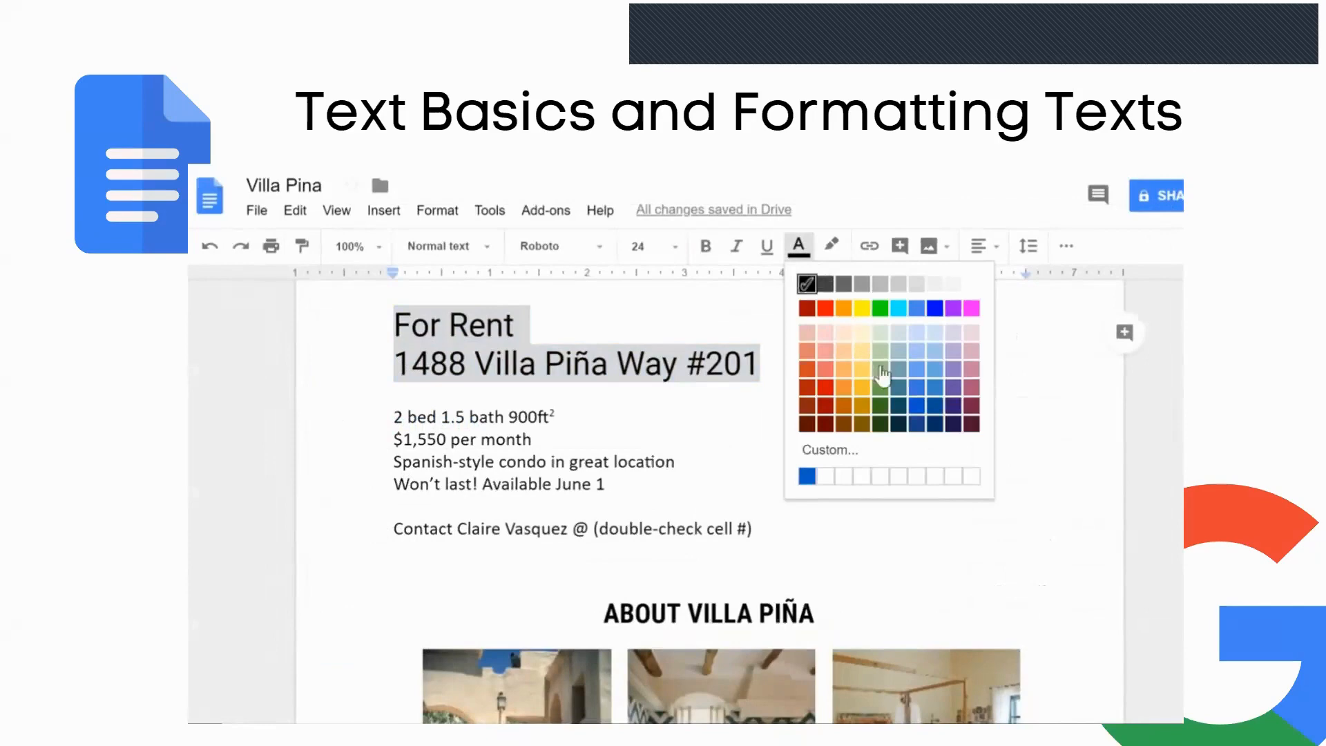
left_click(885, 392)
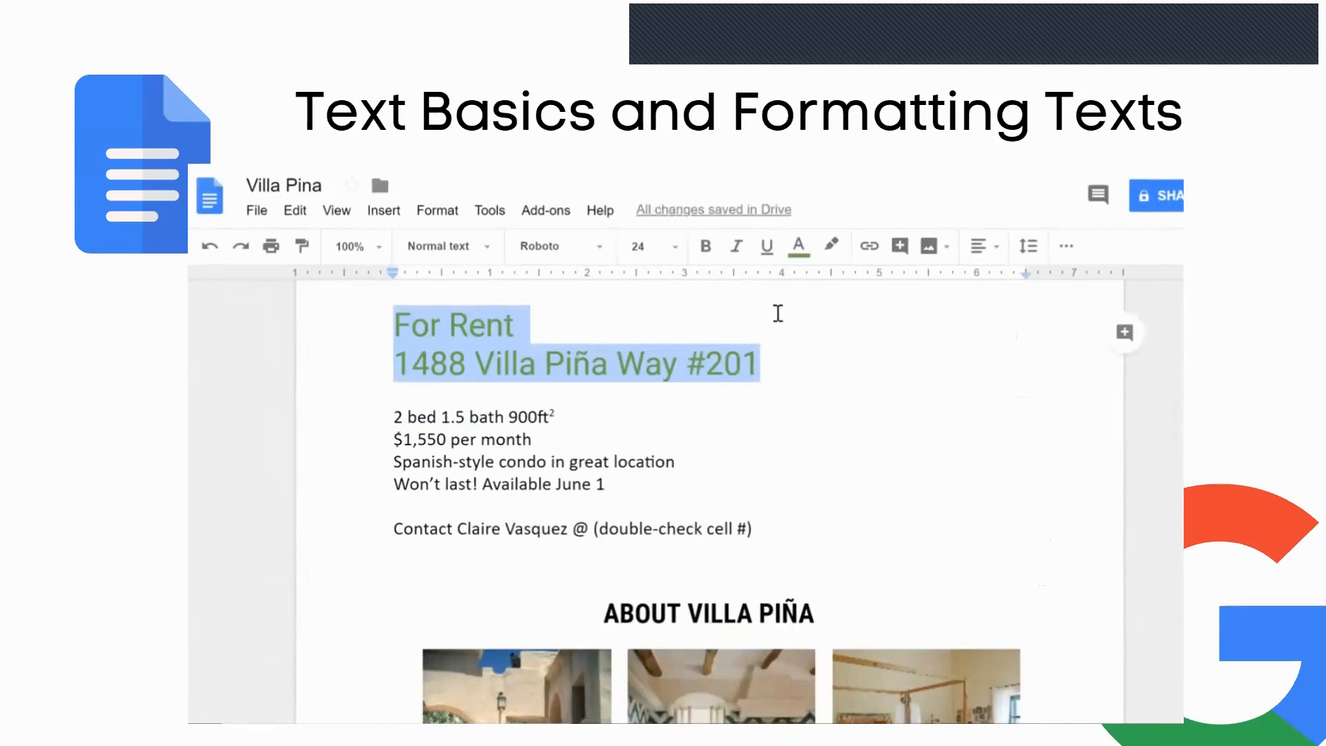
left_click(706, 249)
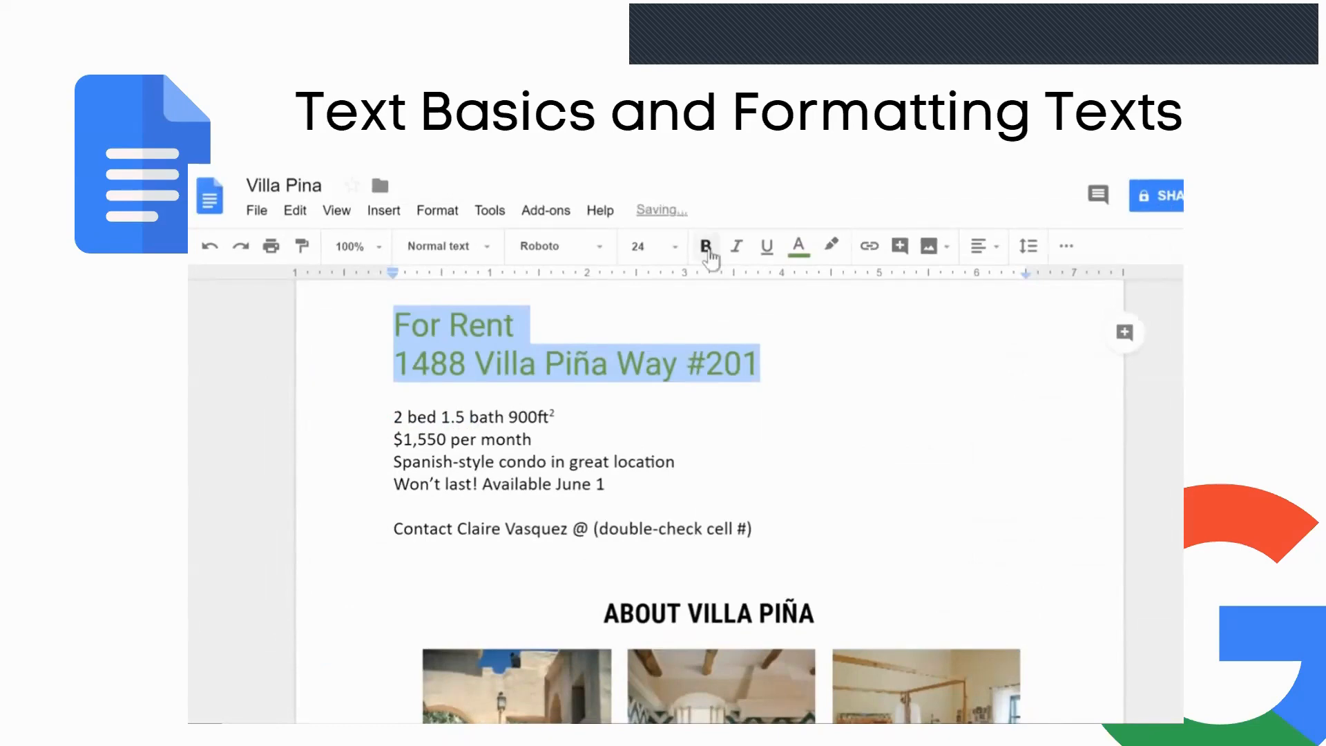
left_click(708, 250)
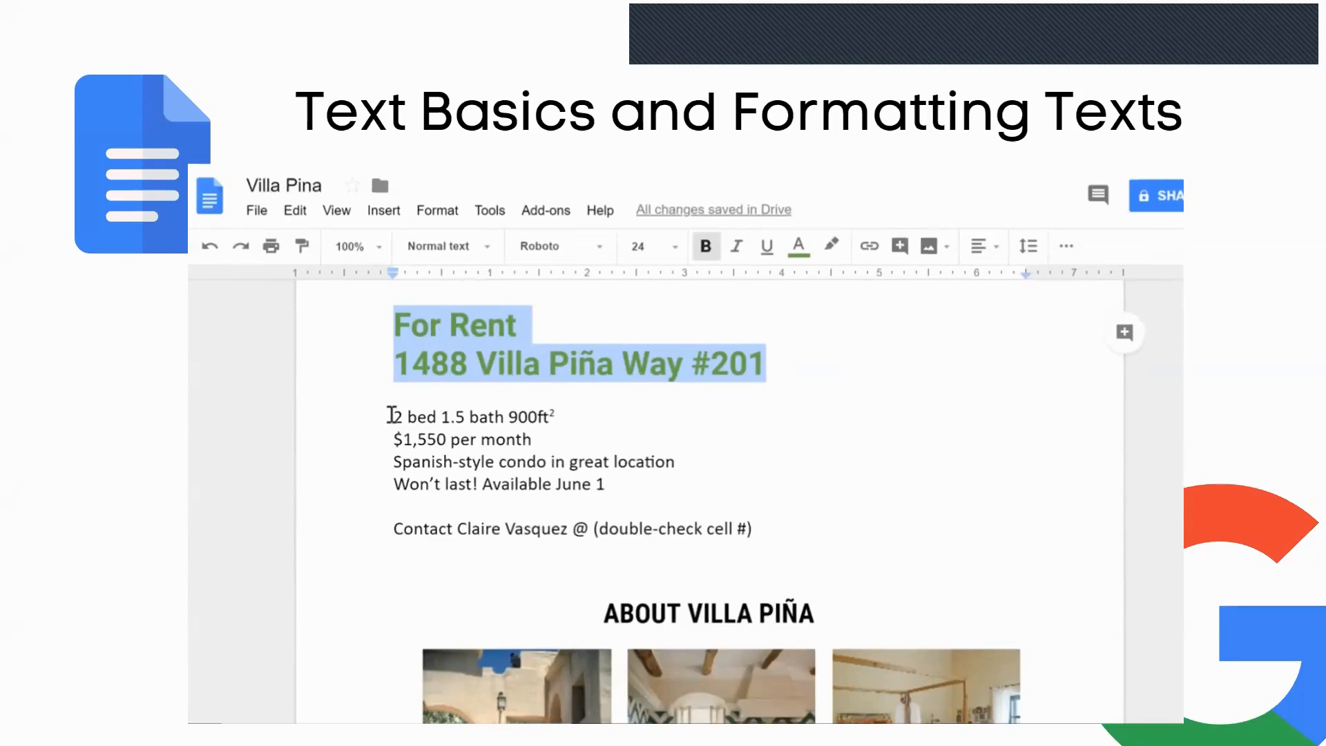
left_click(392, 415)
left_click_drag(391, 415, 608, 484)
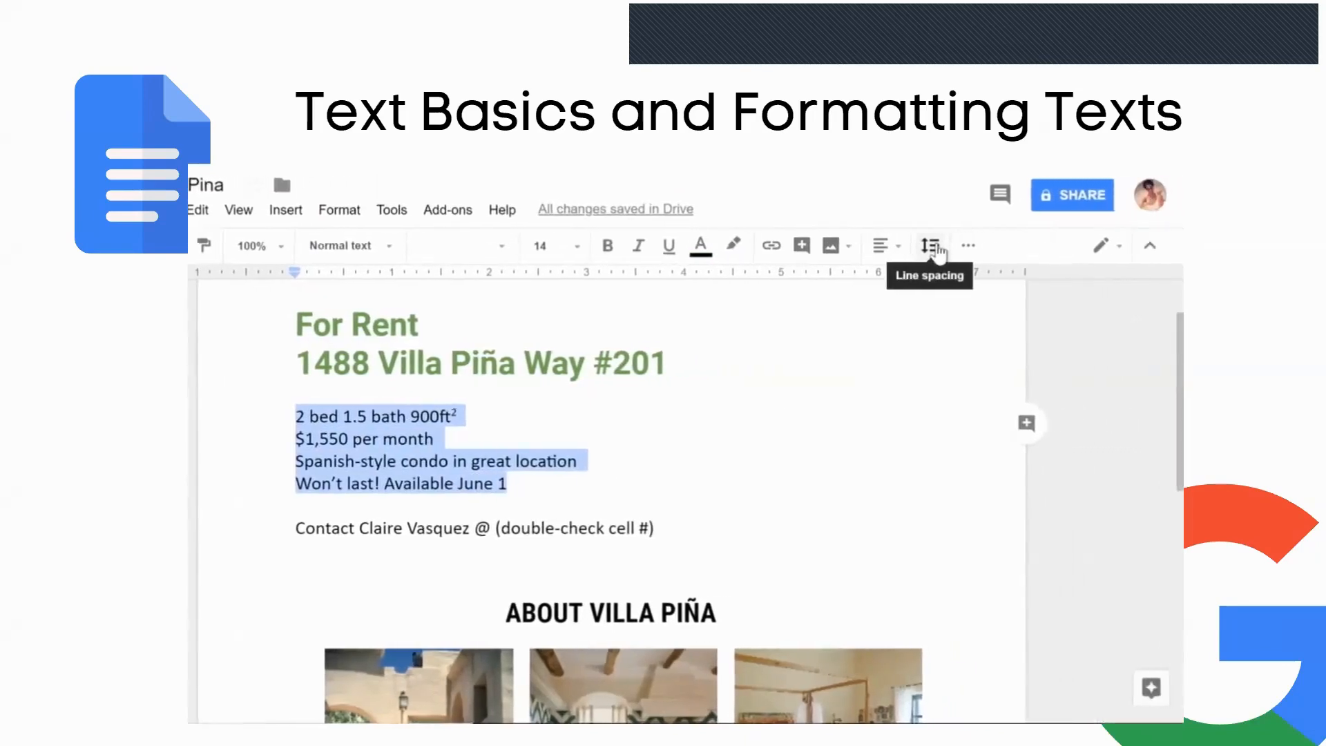
- Set the four property-detail lines to 1.5 line spacing
left_click(937, 252)
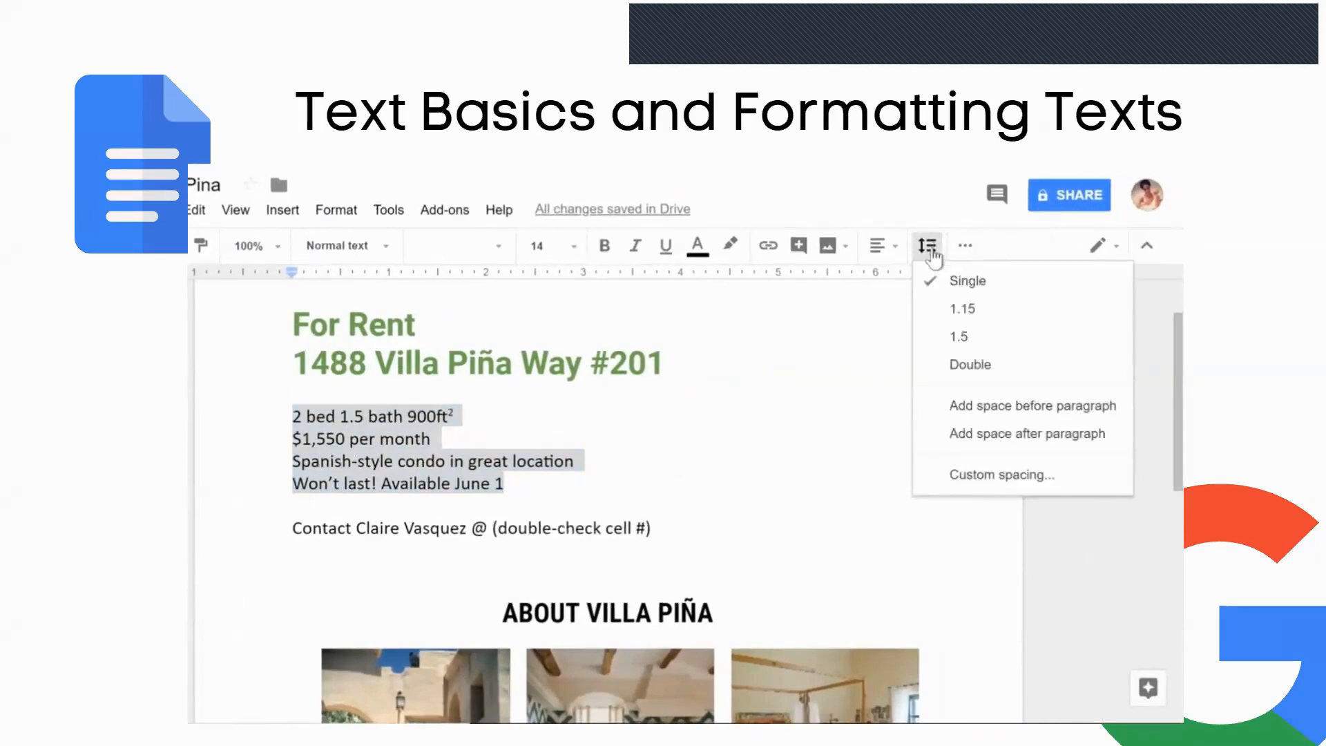
left_click(936, 343)
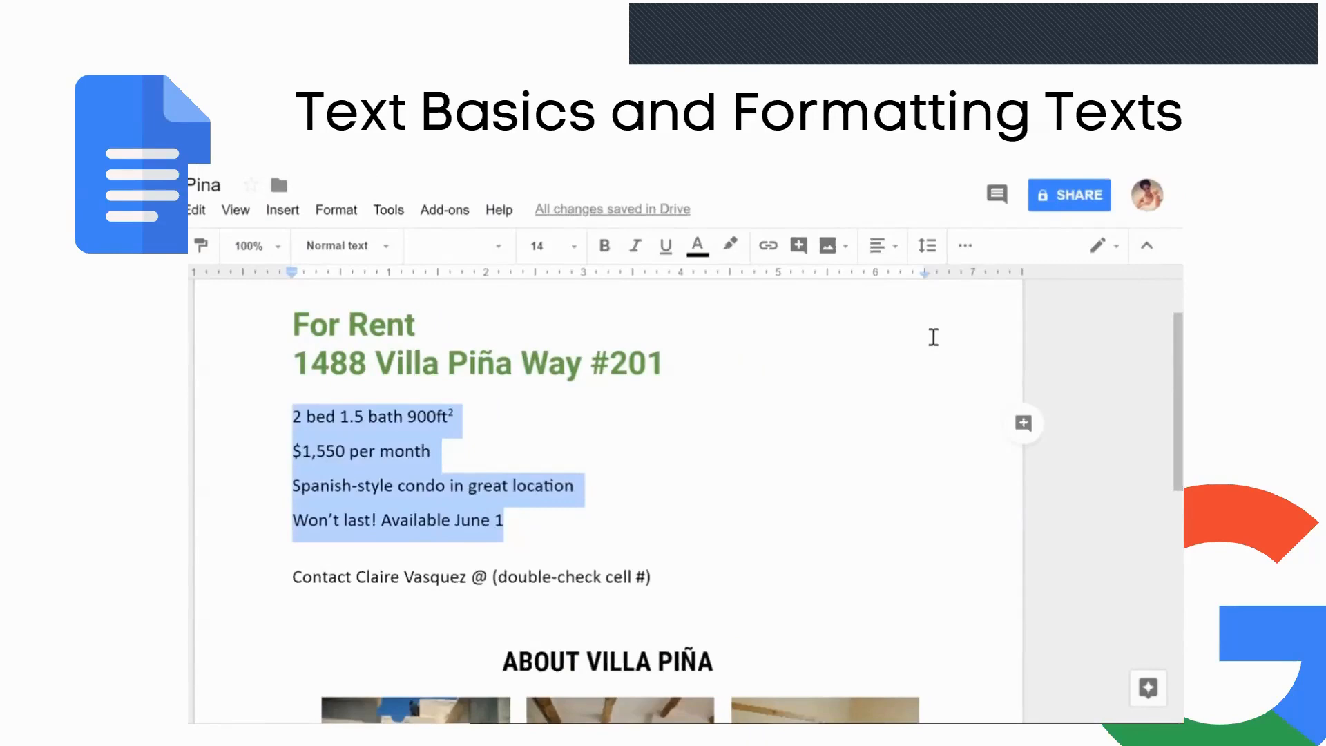
left_click_drag(1176, 344, 1174, 546)
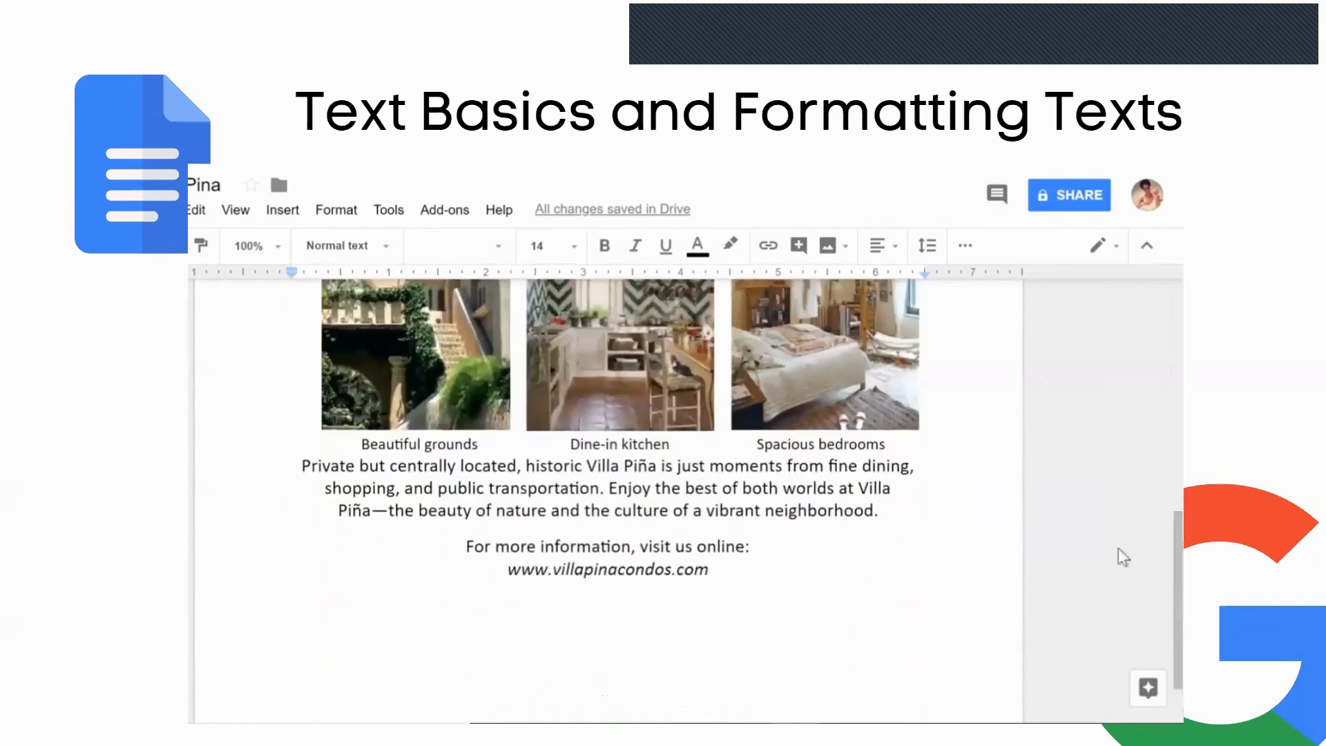
left_click_drag(879, 510, 300, 465)
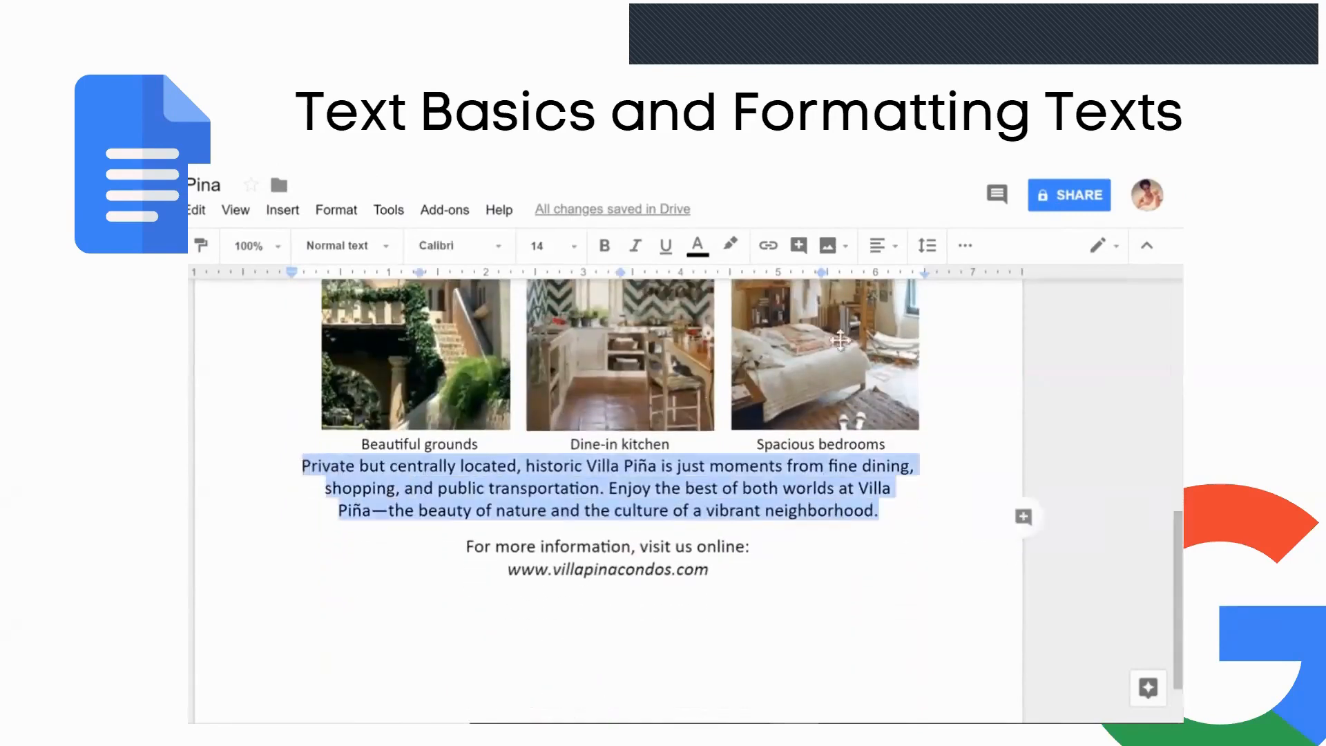
left_click(933, 253)
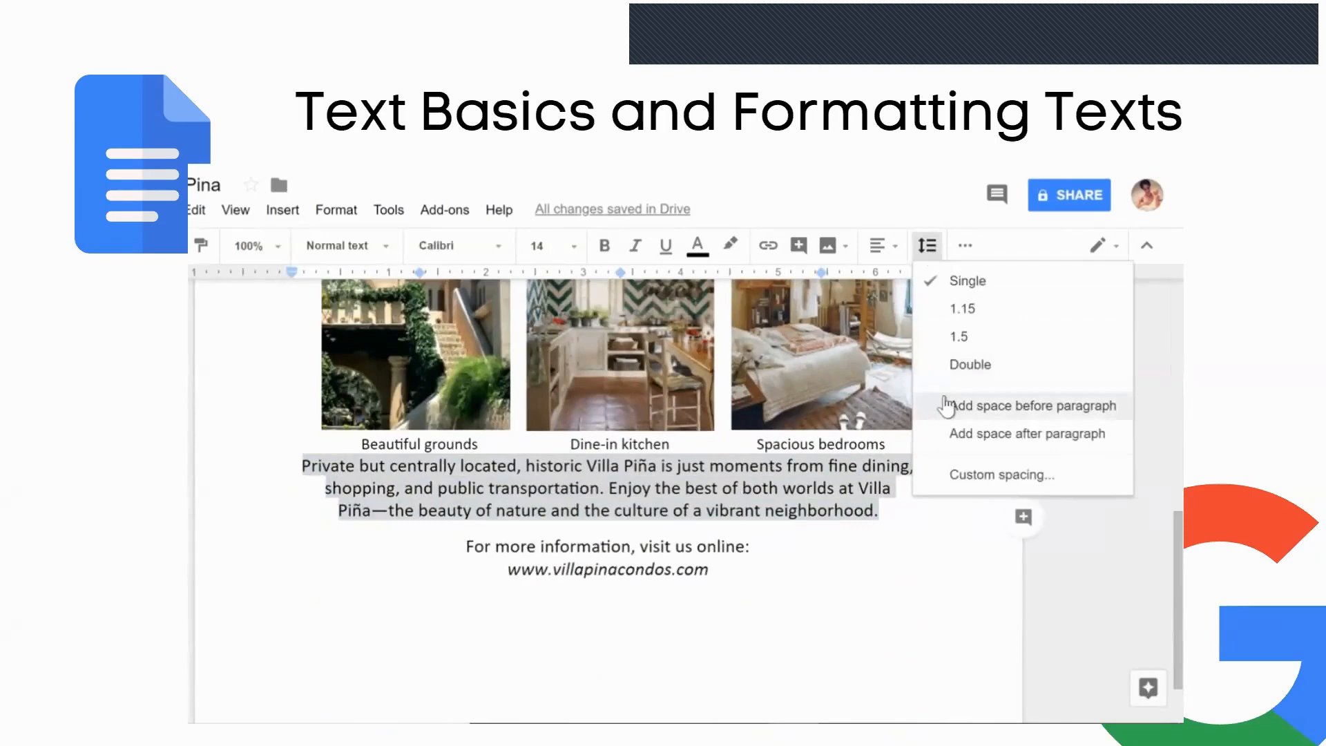
left_click(945, 403)
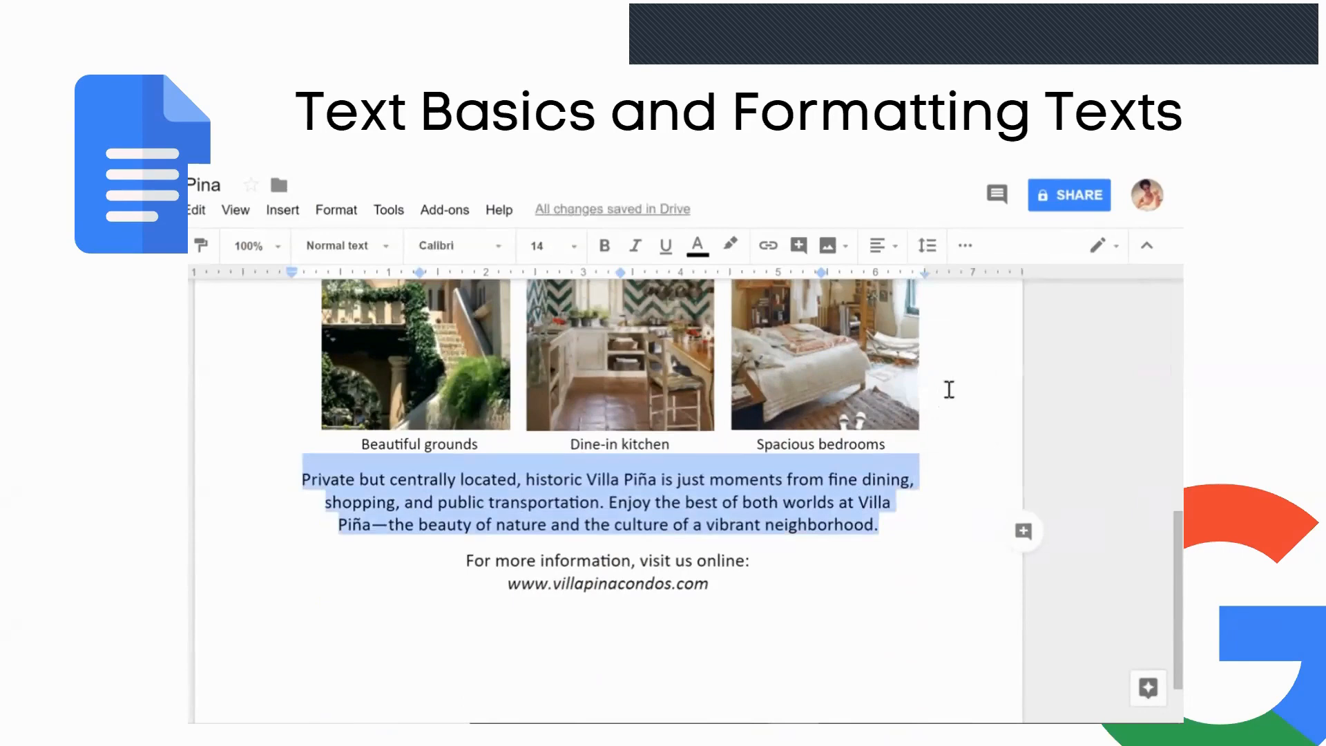
left_click_drag(716, 583, 512, 584)
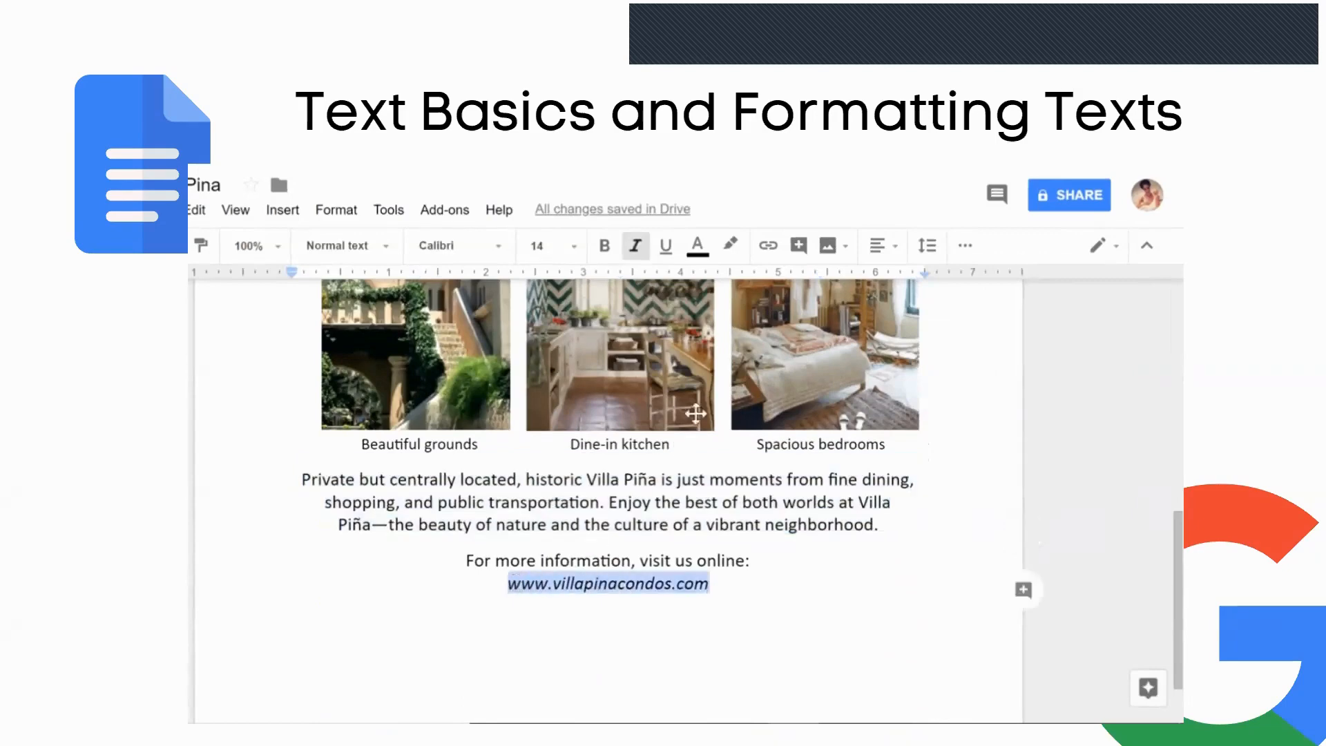
left_click(785, 253)
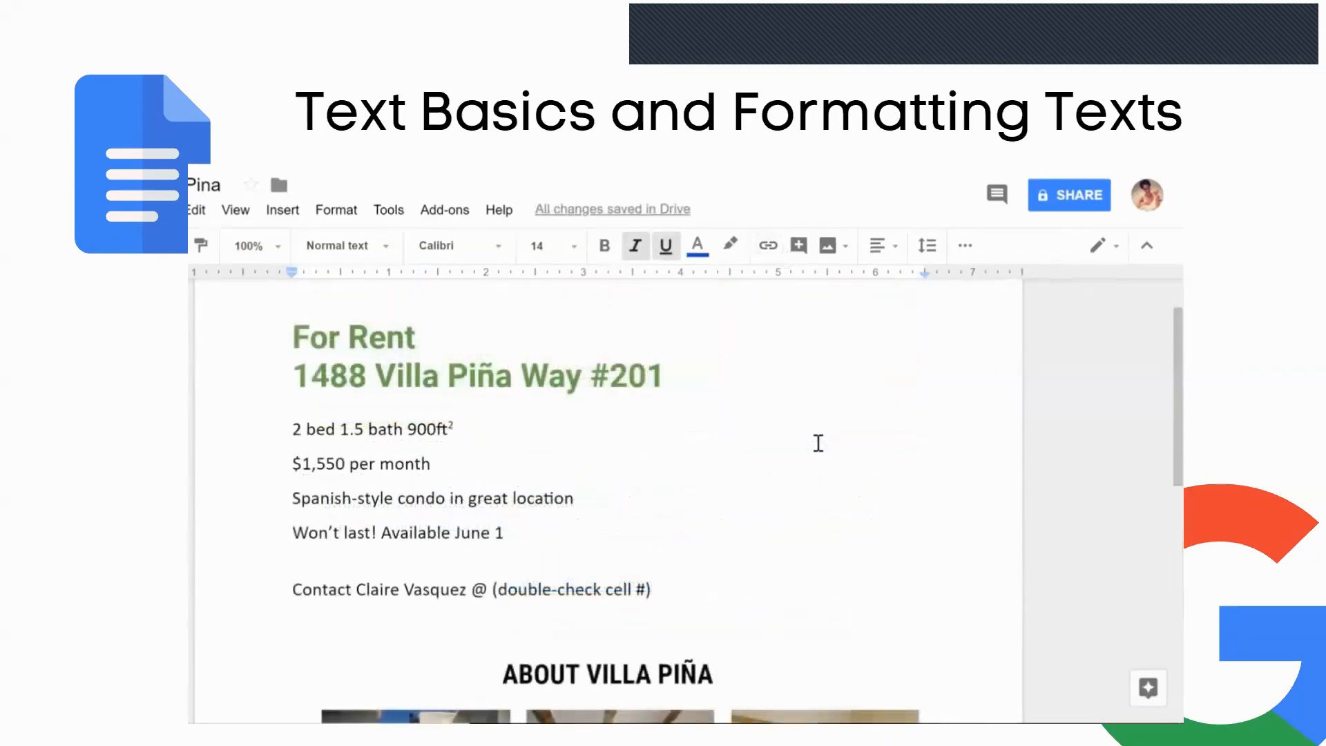
- Apply Center align to the For Rent heading and its address line
left_click_drag(666, 377, 284, 348)
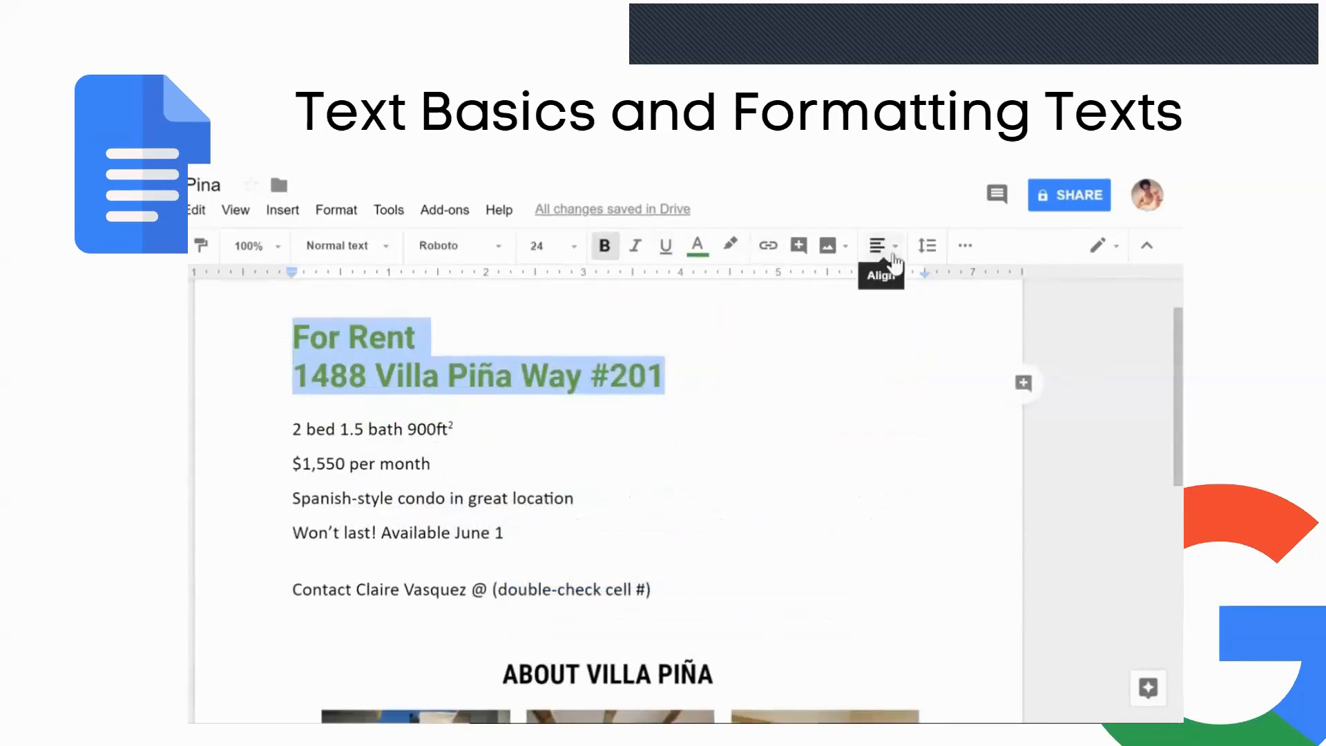
left_click(894, 263)
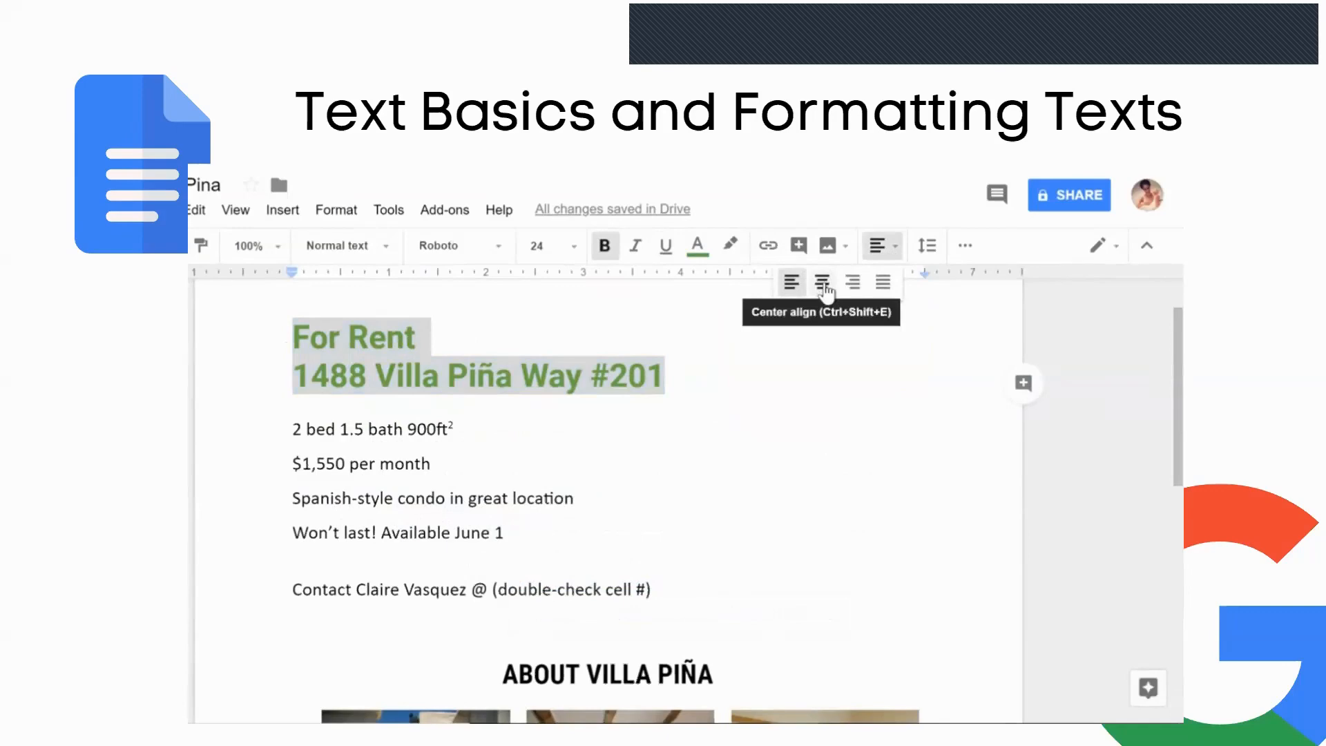
left_click(824, 286)
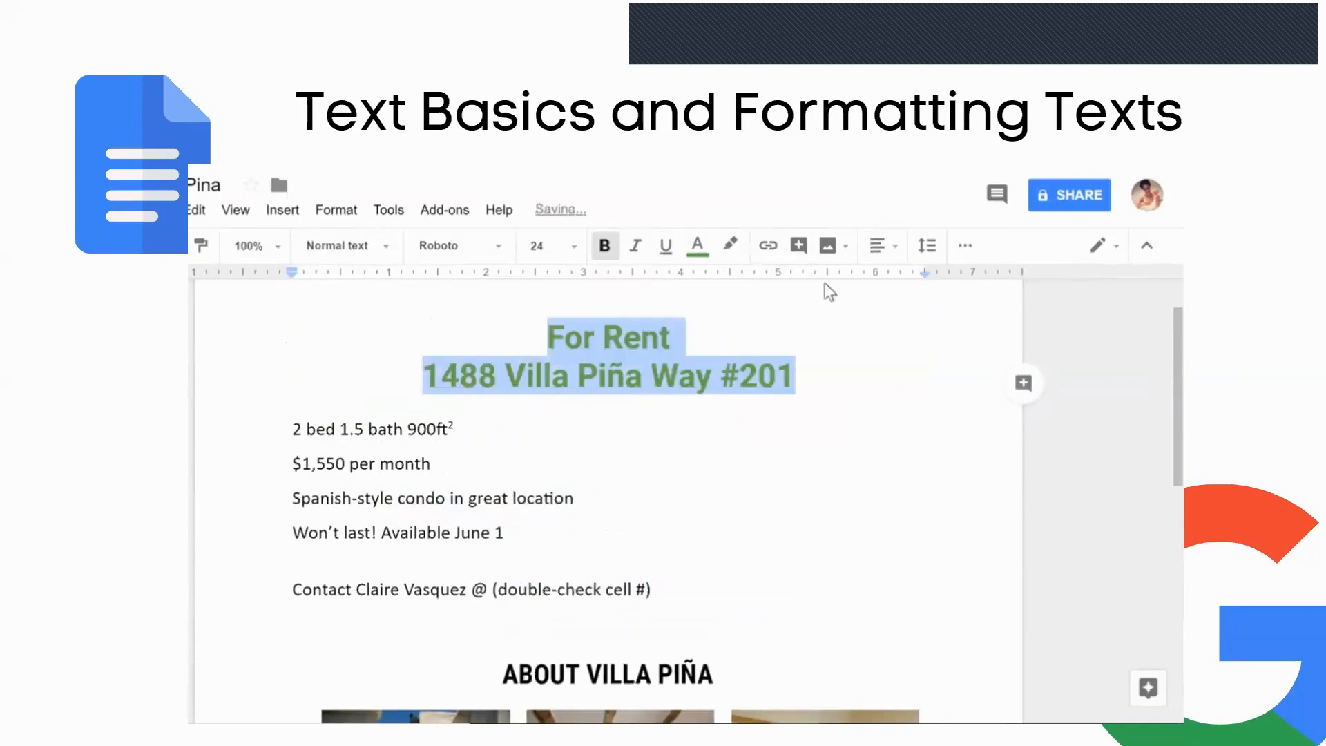
left_click(811, 373)
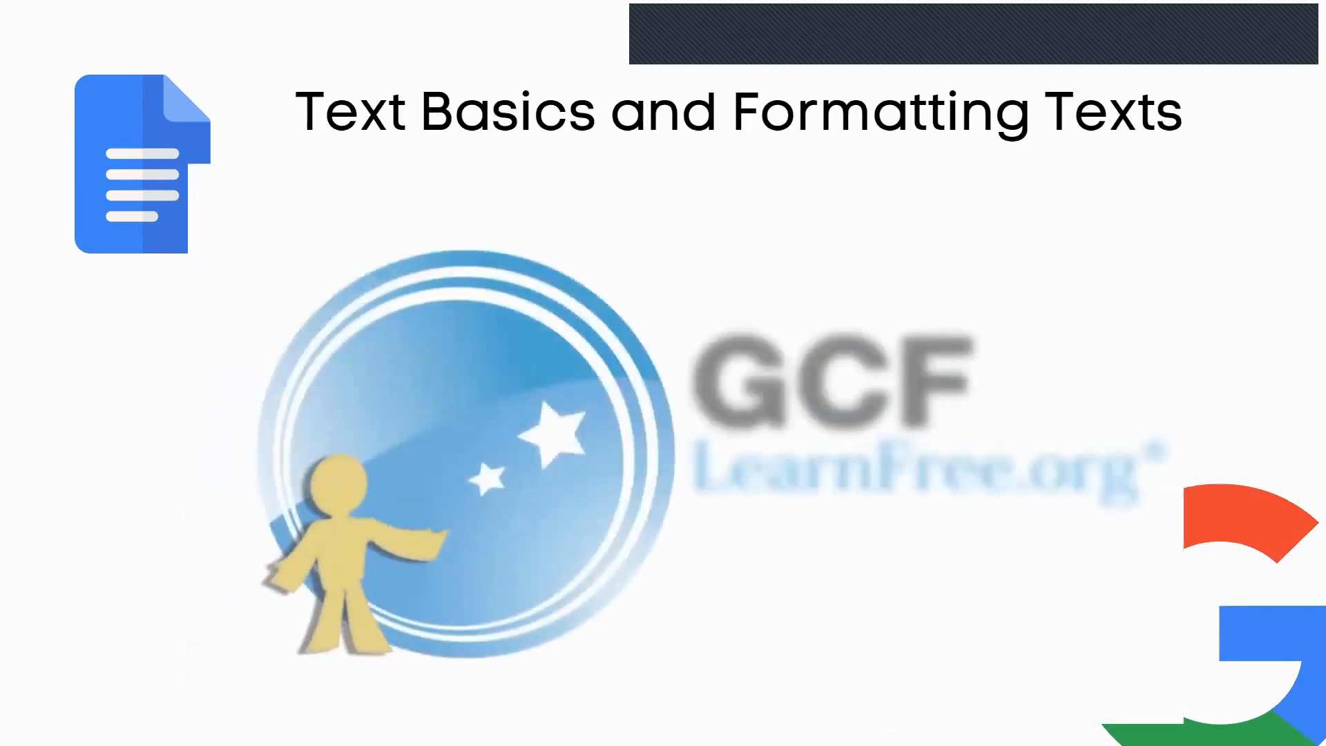
- Advance to the Let's try it! slide, then stop presenting to return to Gmail
left_click(1239, 480)
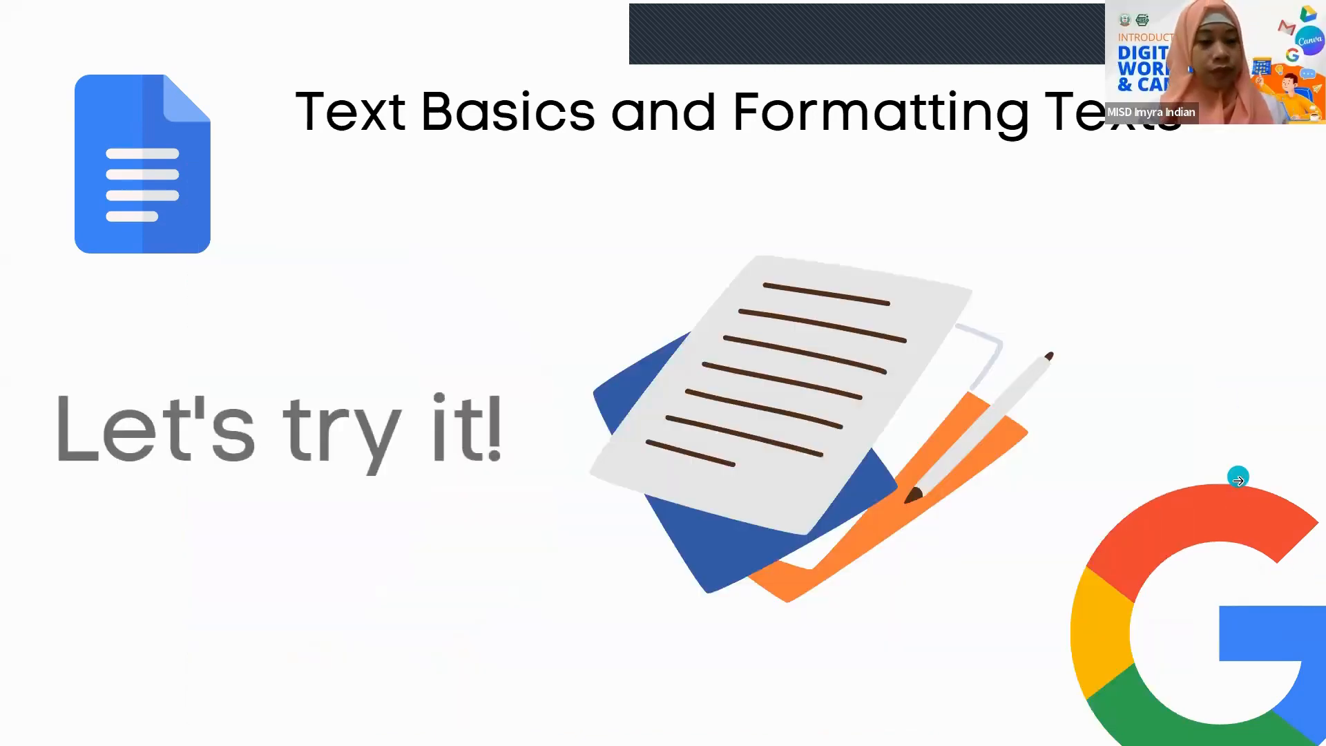
left_click(1237, 476)
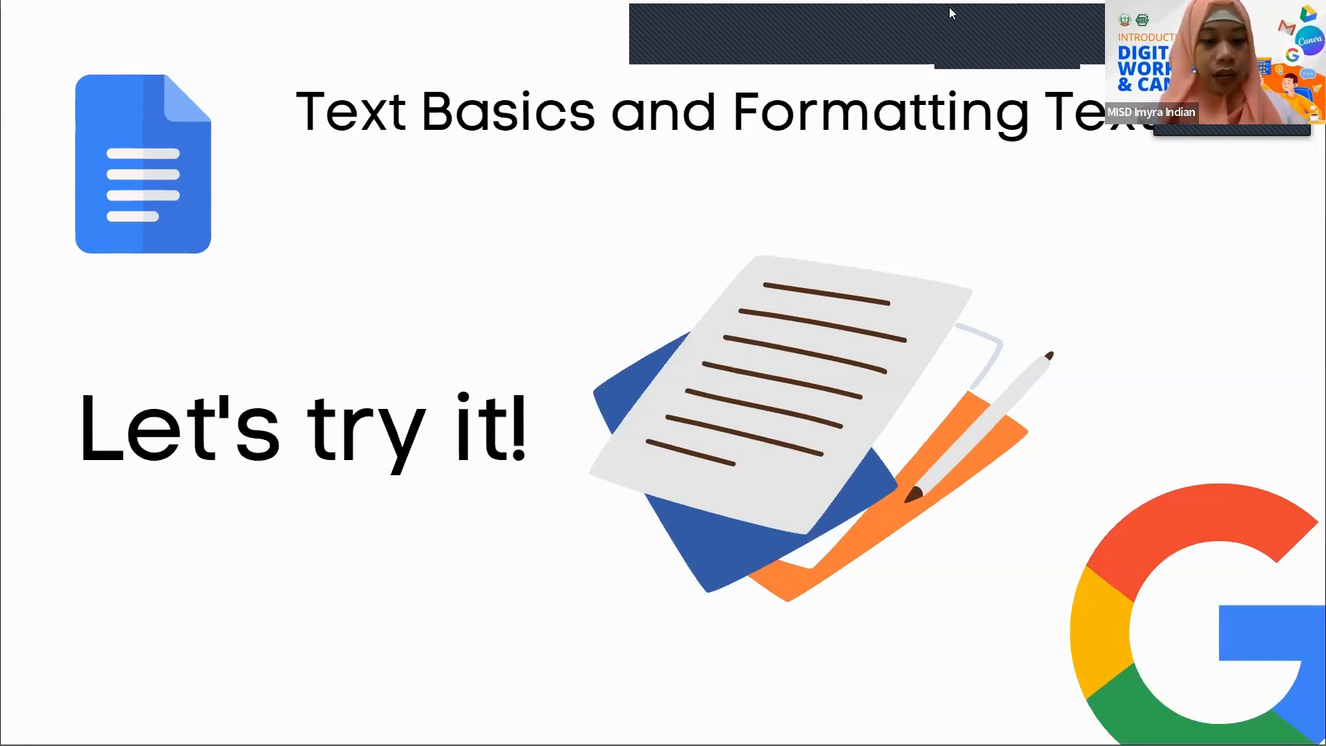
left_click(1083, 59)
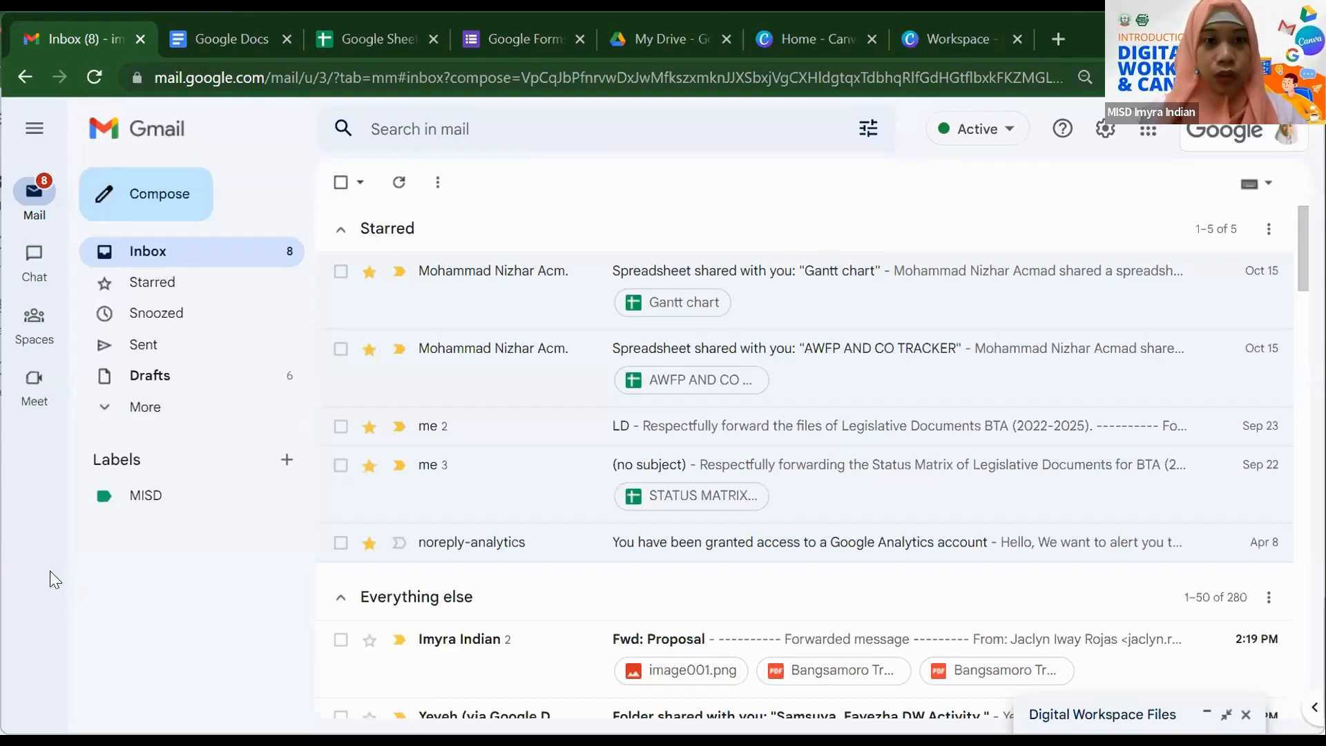
- From Gmail's Google apps grid, go to Docs and start a Blank document
left_click(1148, 132)
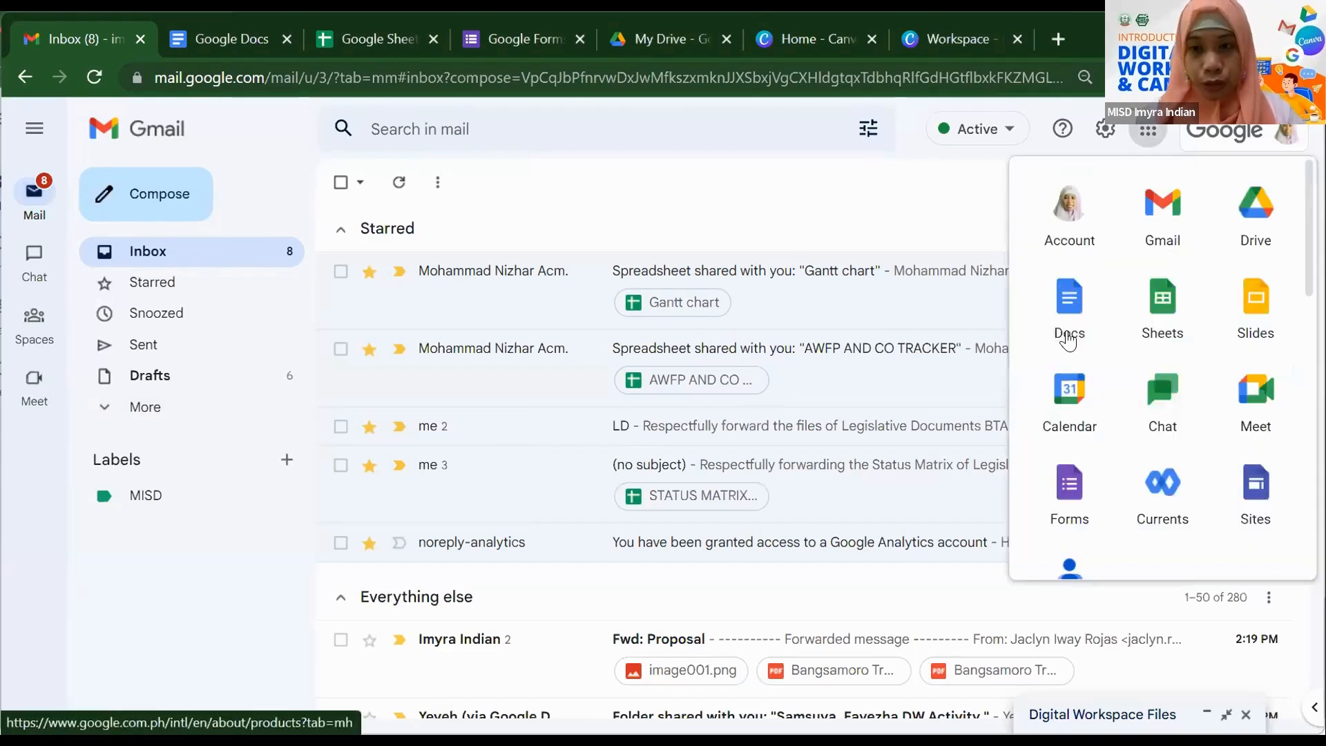
left_click(177, 40)
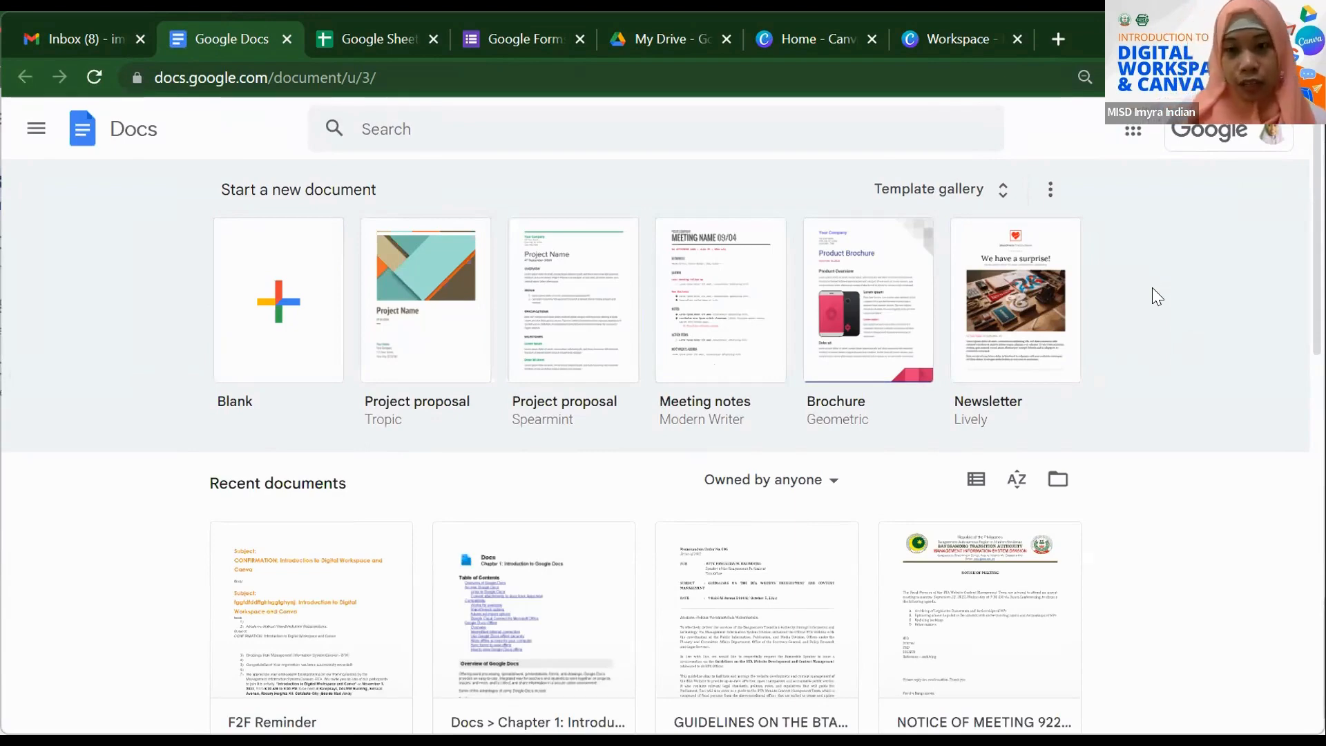
scroll(1153, 287, "down", 2)
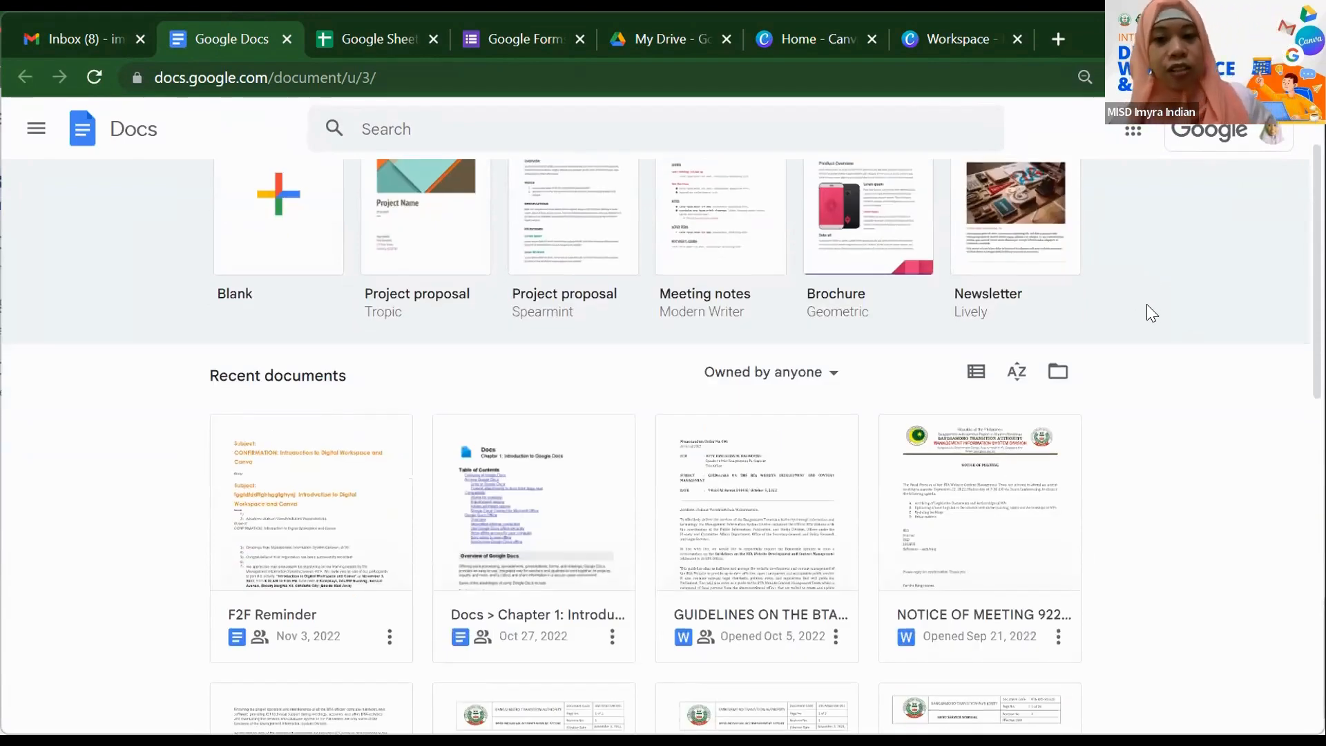
scroll(1146, 301, "down", 4)
scroll(1149, 315, "up", 6)
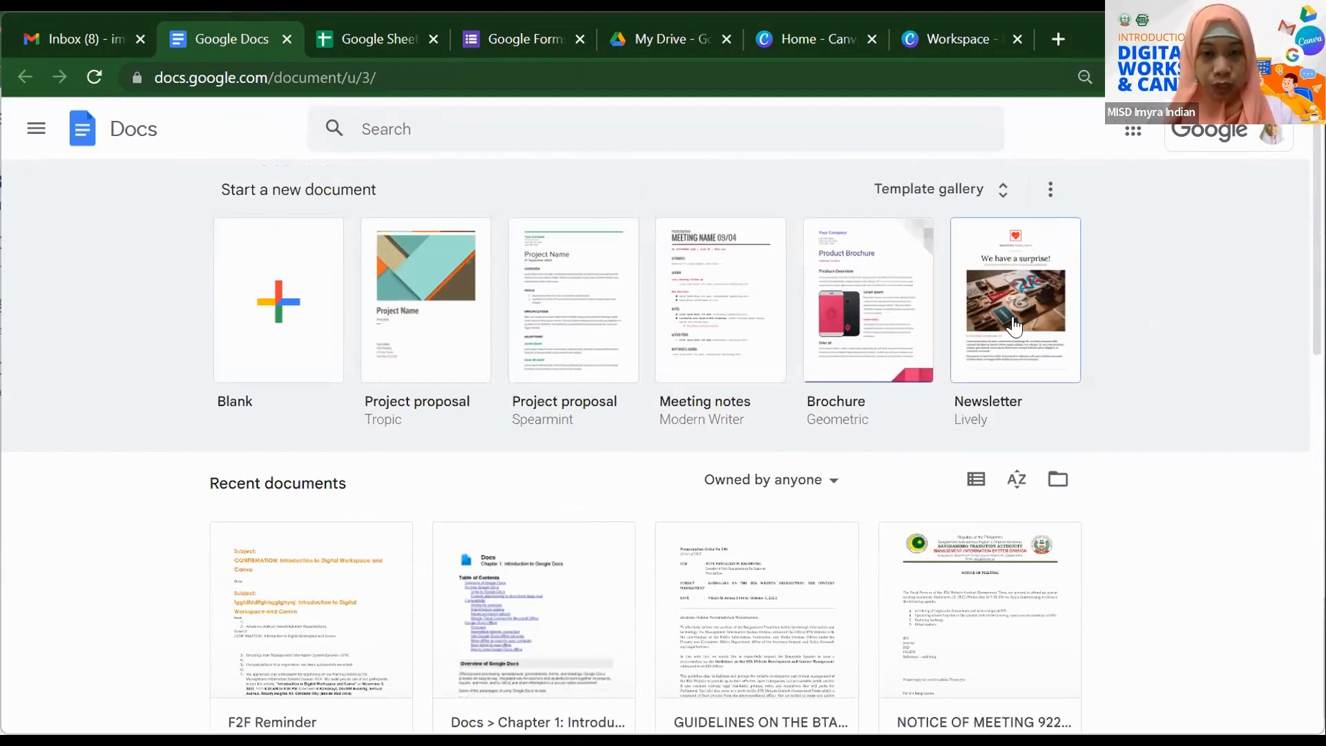
left_click(280, 304)
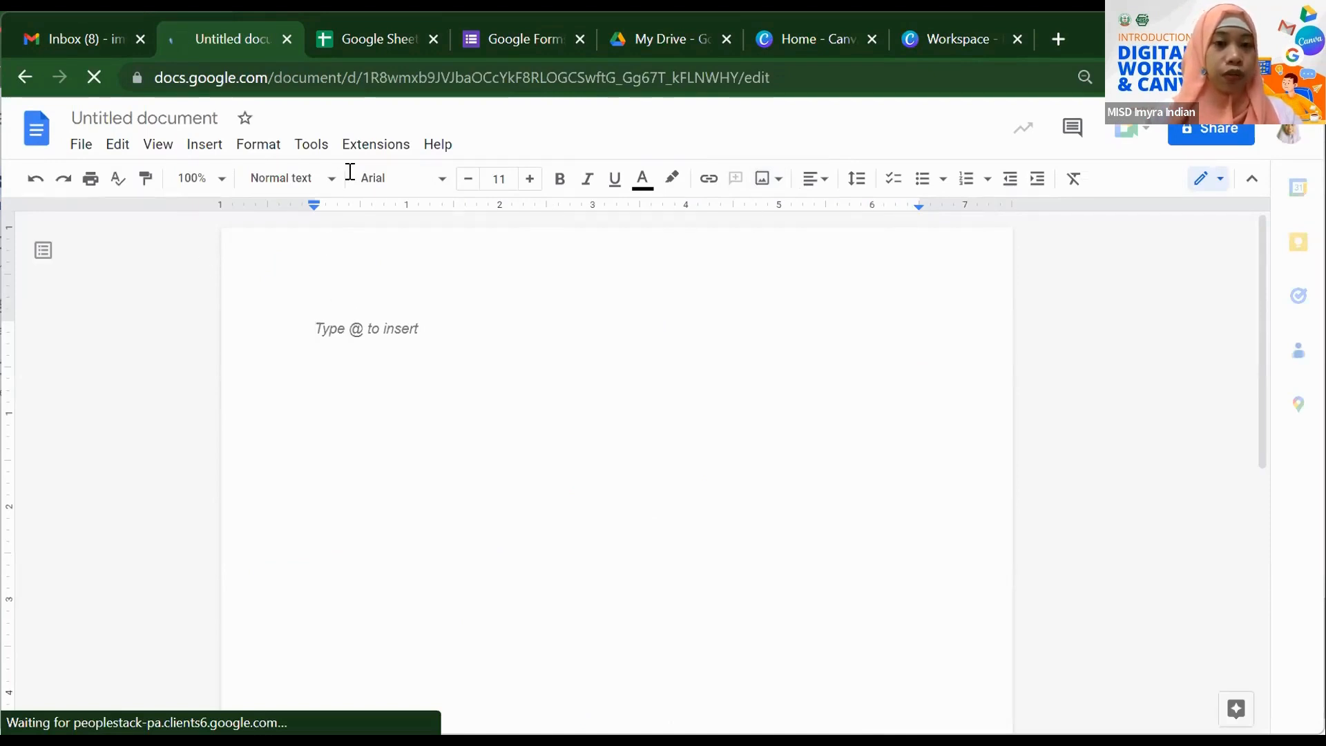
left_click(442, 180)
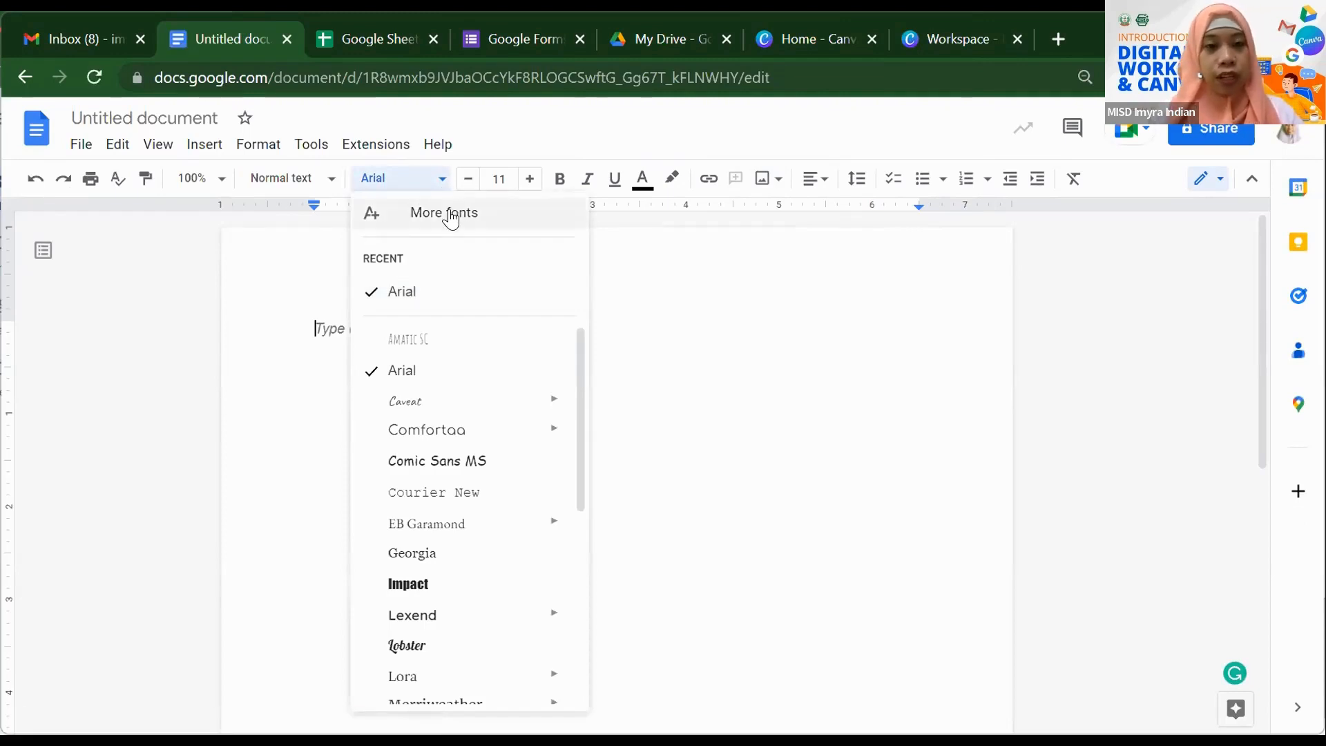
left_click(450, 215)
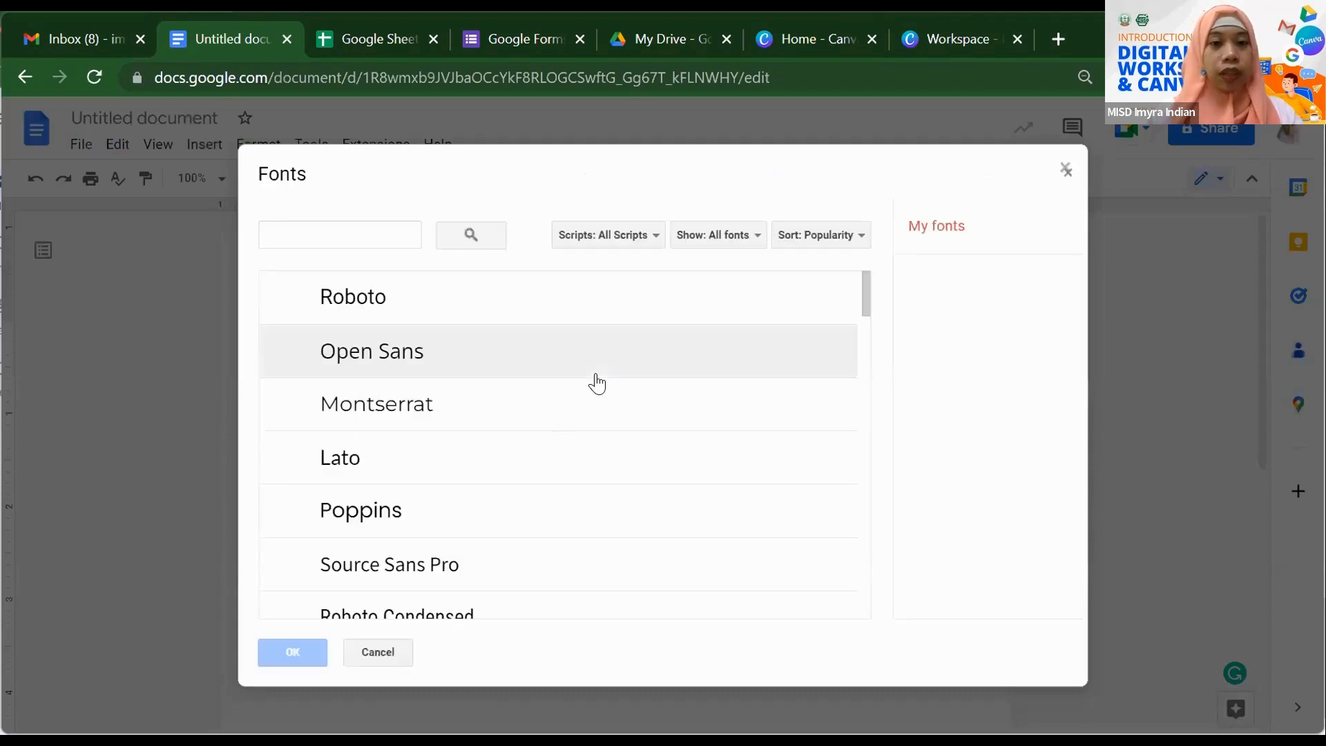
scroll(556, 331, "down", 2)
scroll(558, 333, "down", 15)
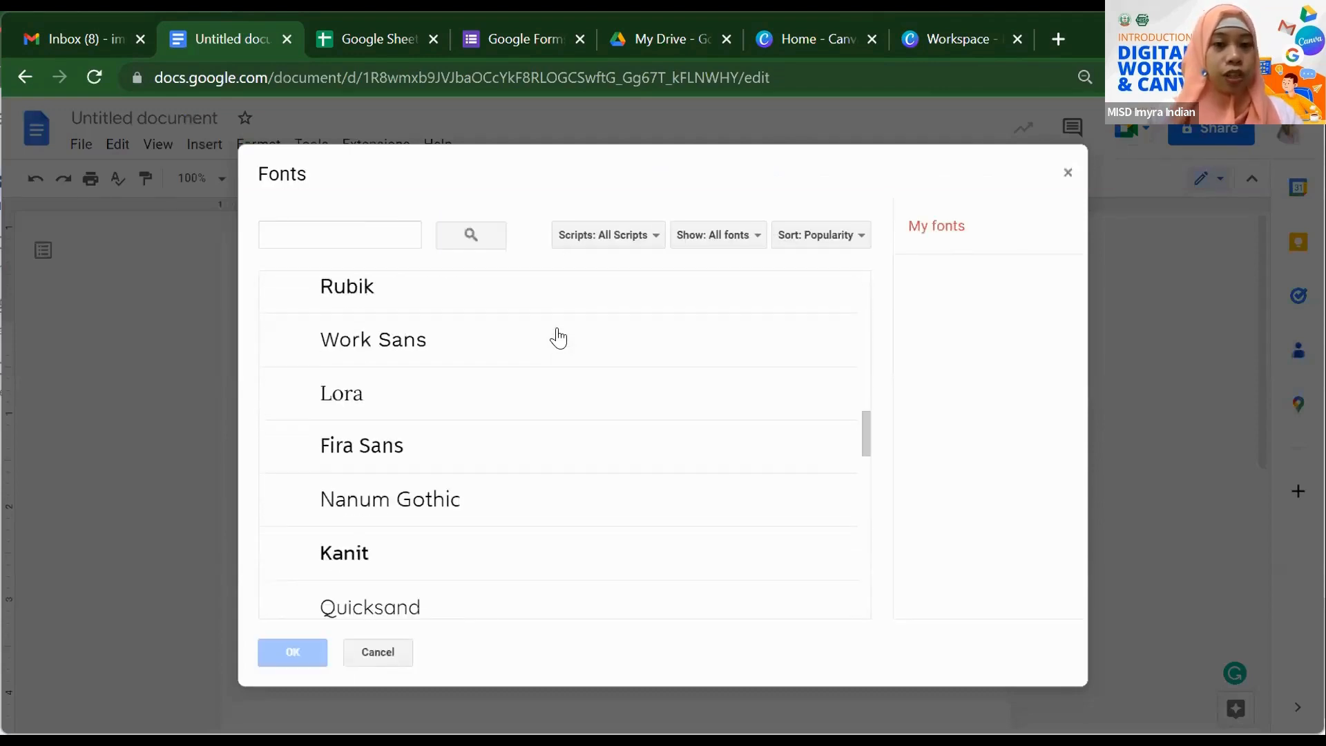
scroll(558, 339, "down", 15)
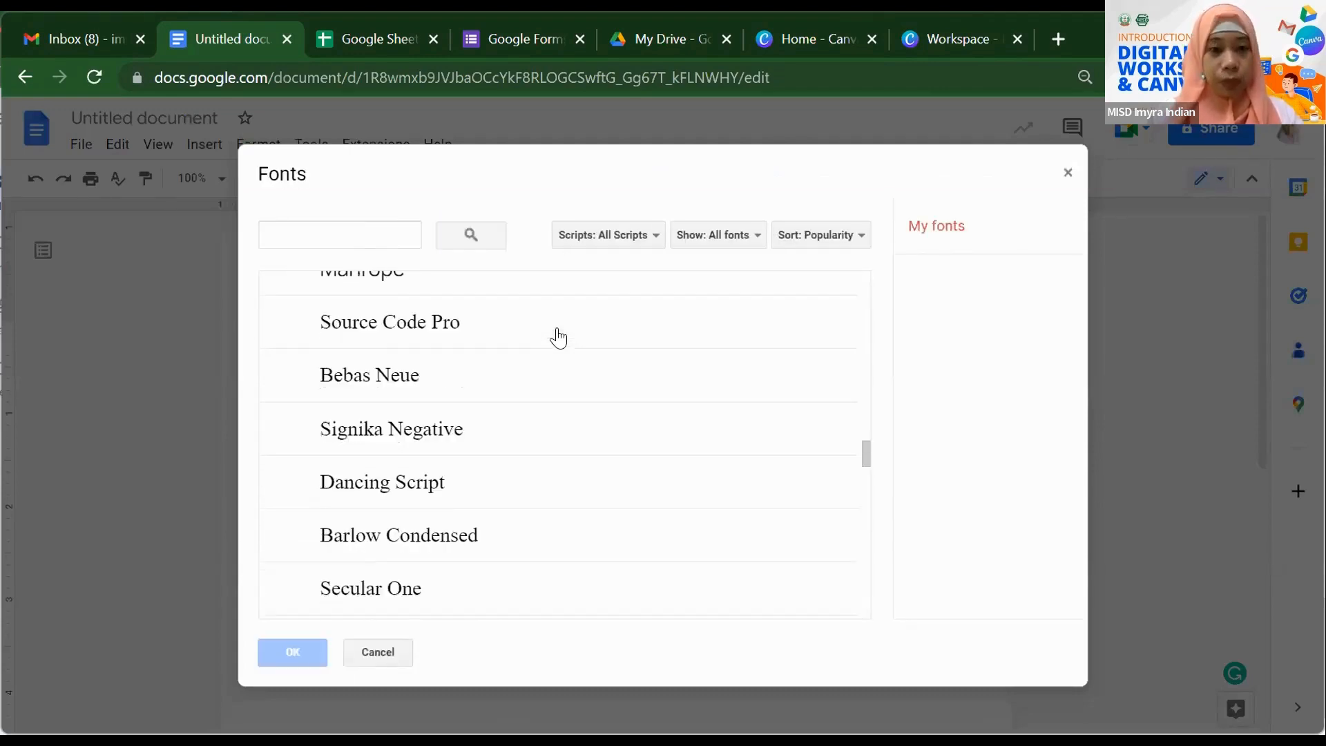
scroll(558, 339, "down", 6)
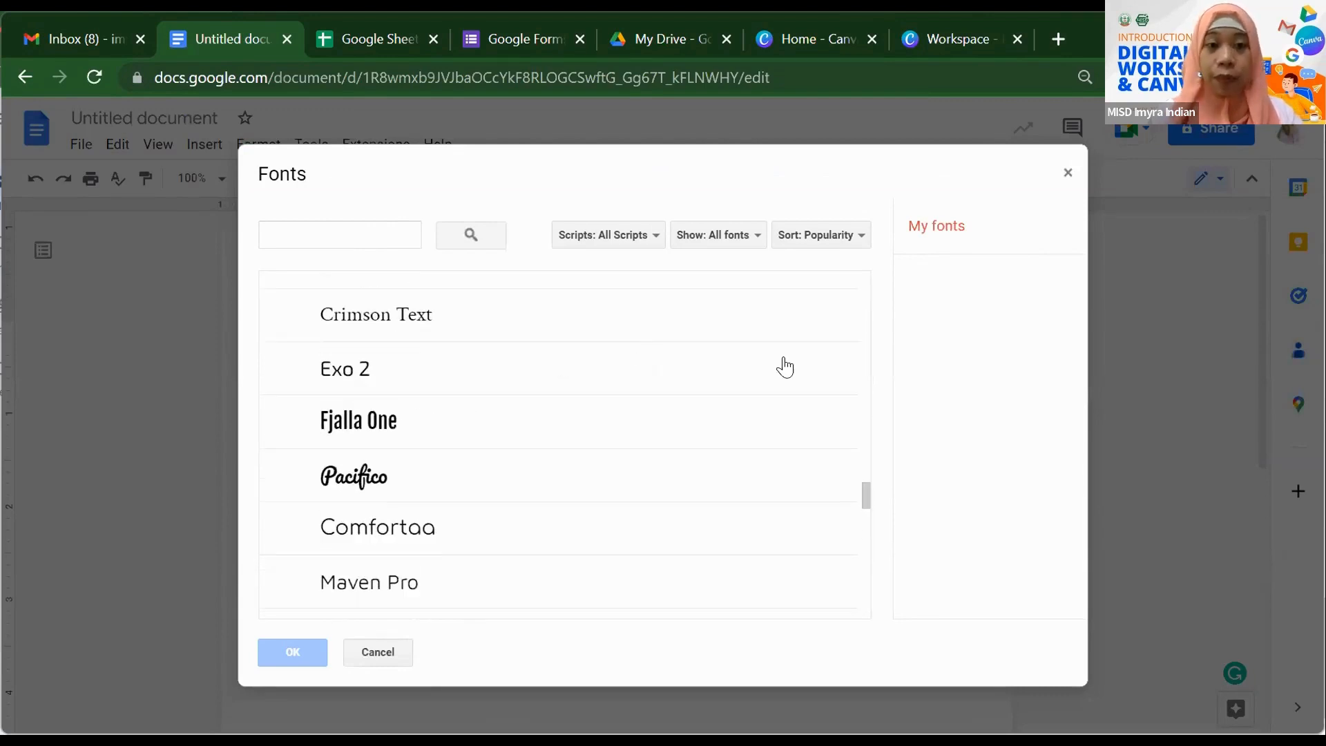
left_click(1068, 173)
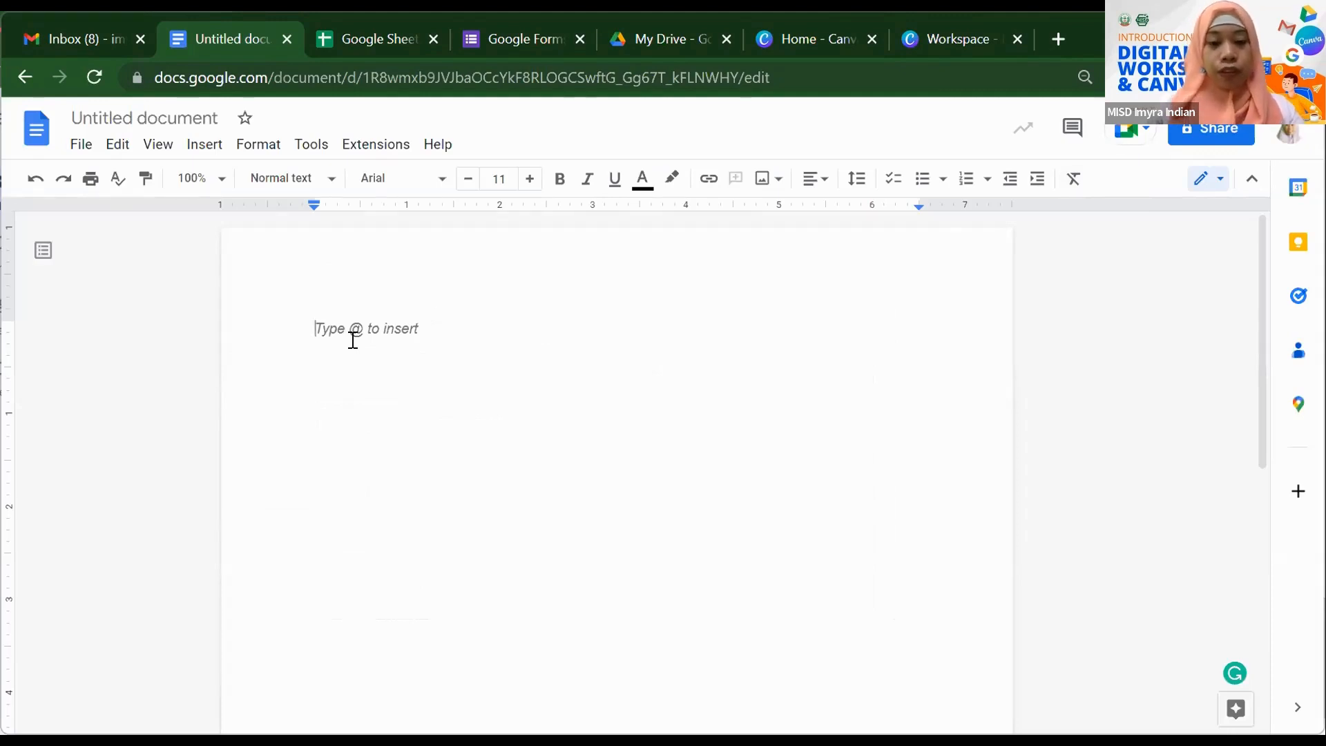
- Type 'Memorandum No. 1' and 'Series of 2022' as the memo's opening lines
type("Memorandum")
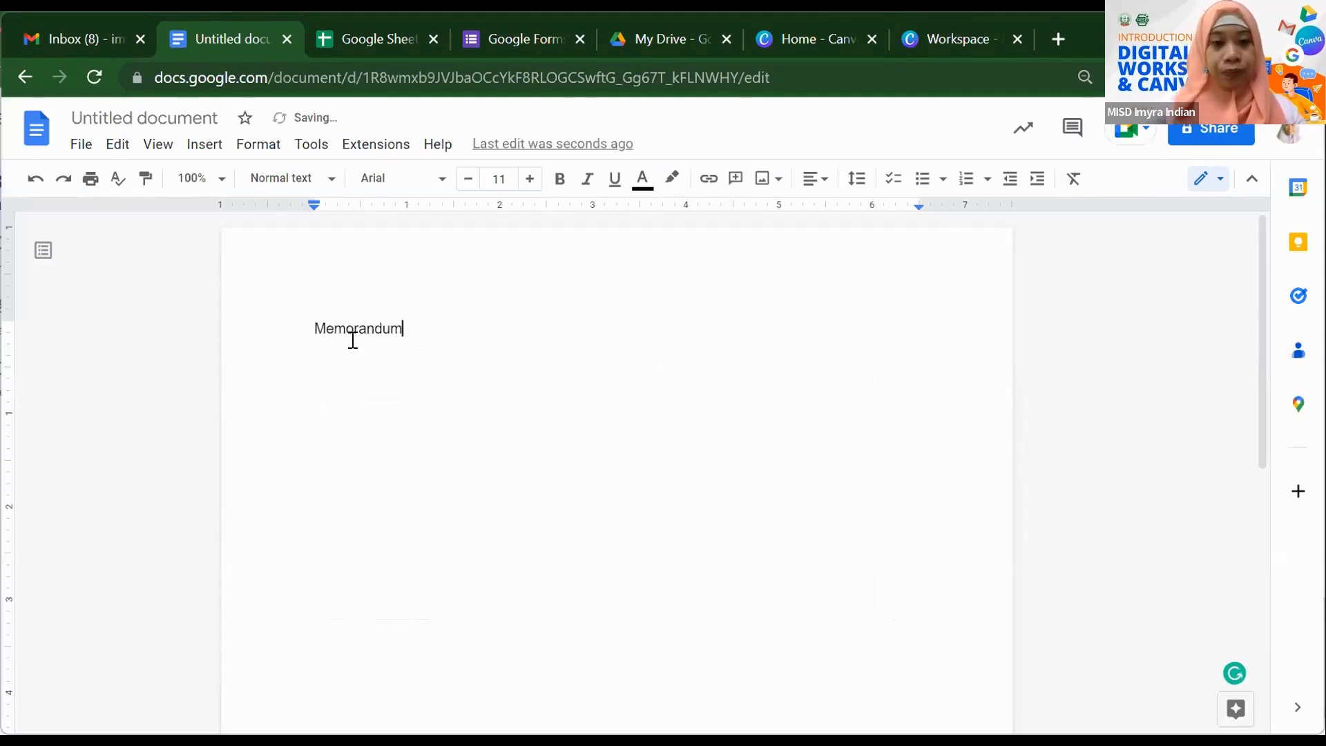
type(" No. 1")
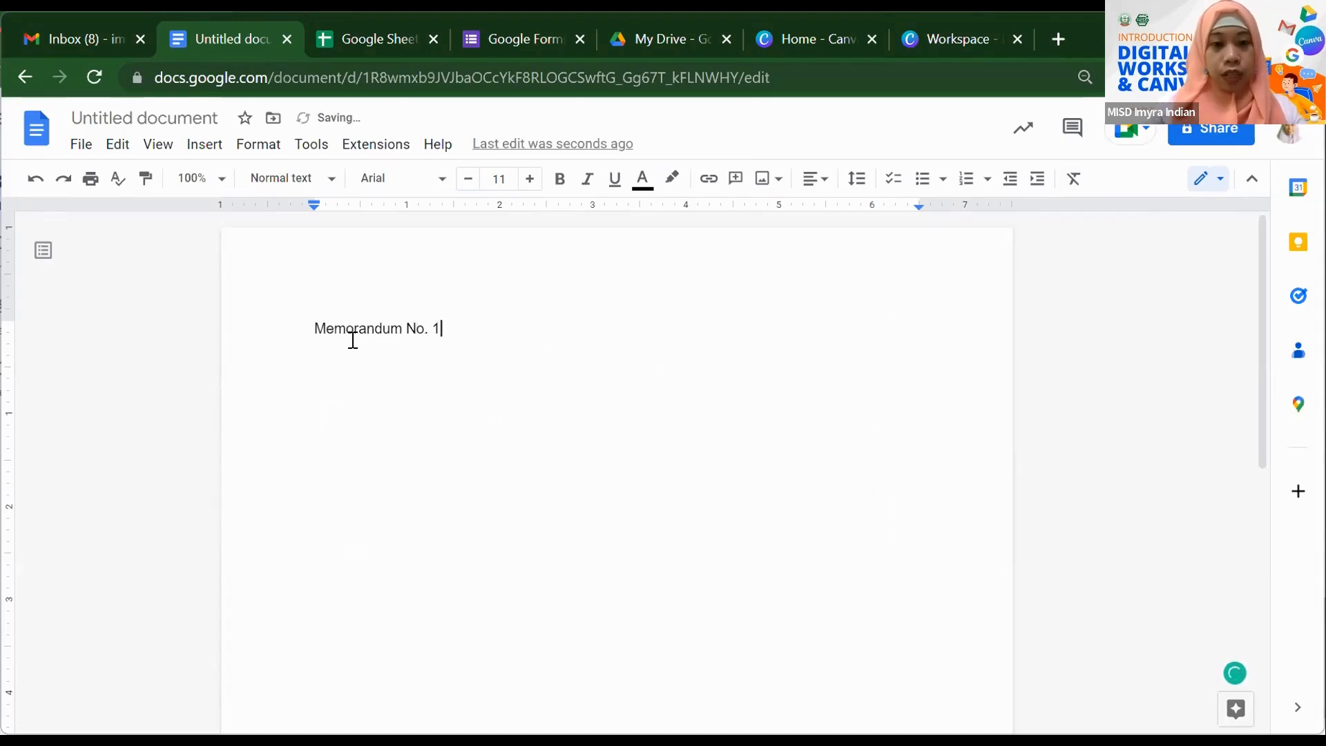
key("Return")
type("Series of 2022")
key("Return")
key("Return")
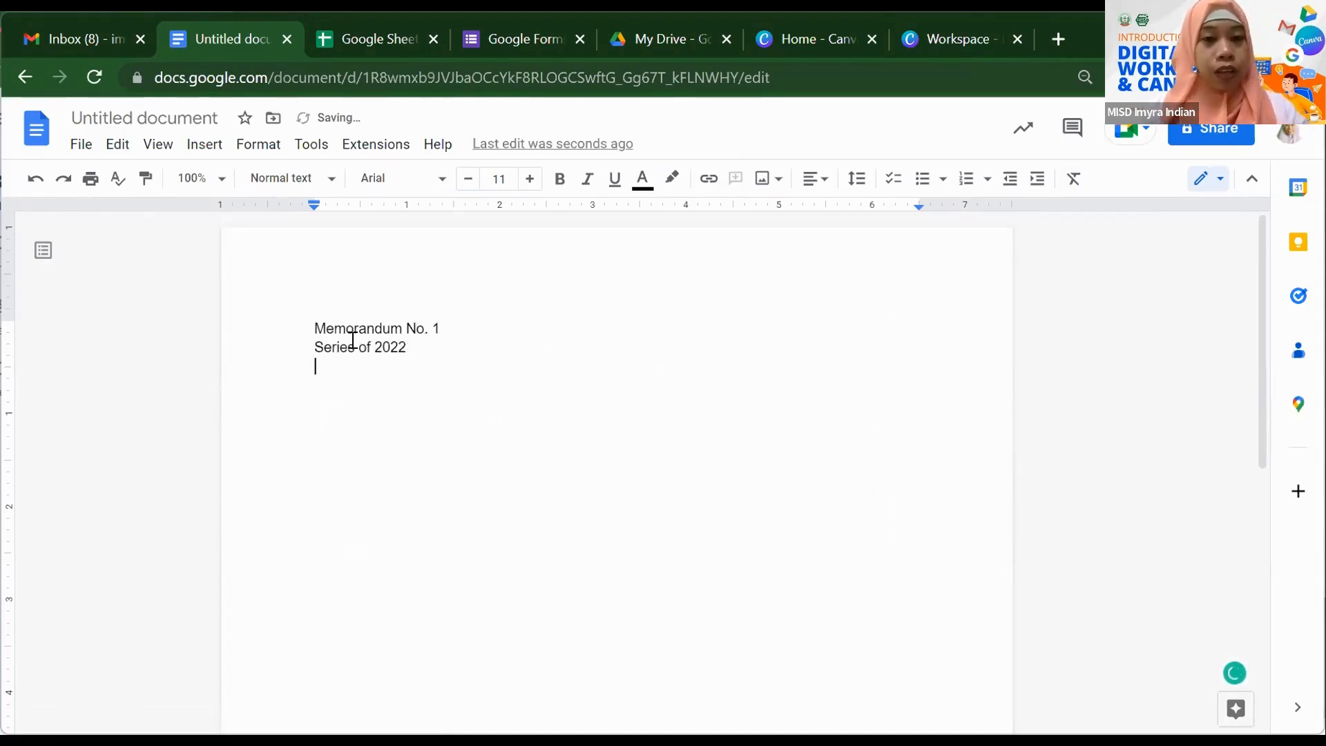
- Add the TO:, SUBJECT: and DATE: labels on separate lines, correcting typos
type("TO")
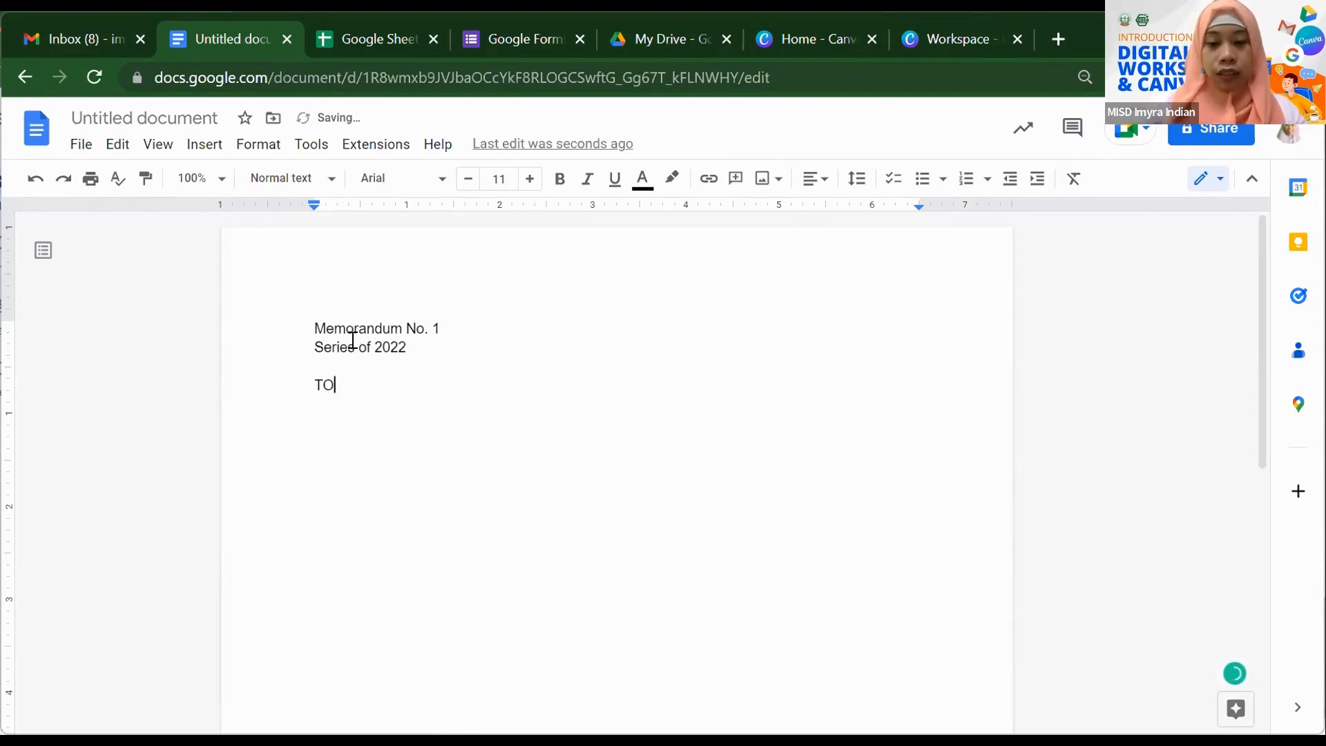
type(":")
key("Return")
key("Return")
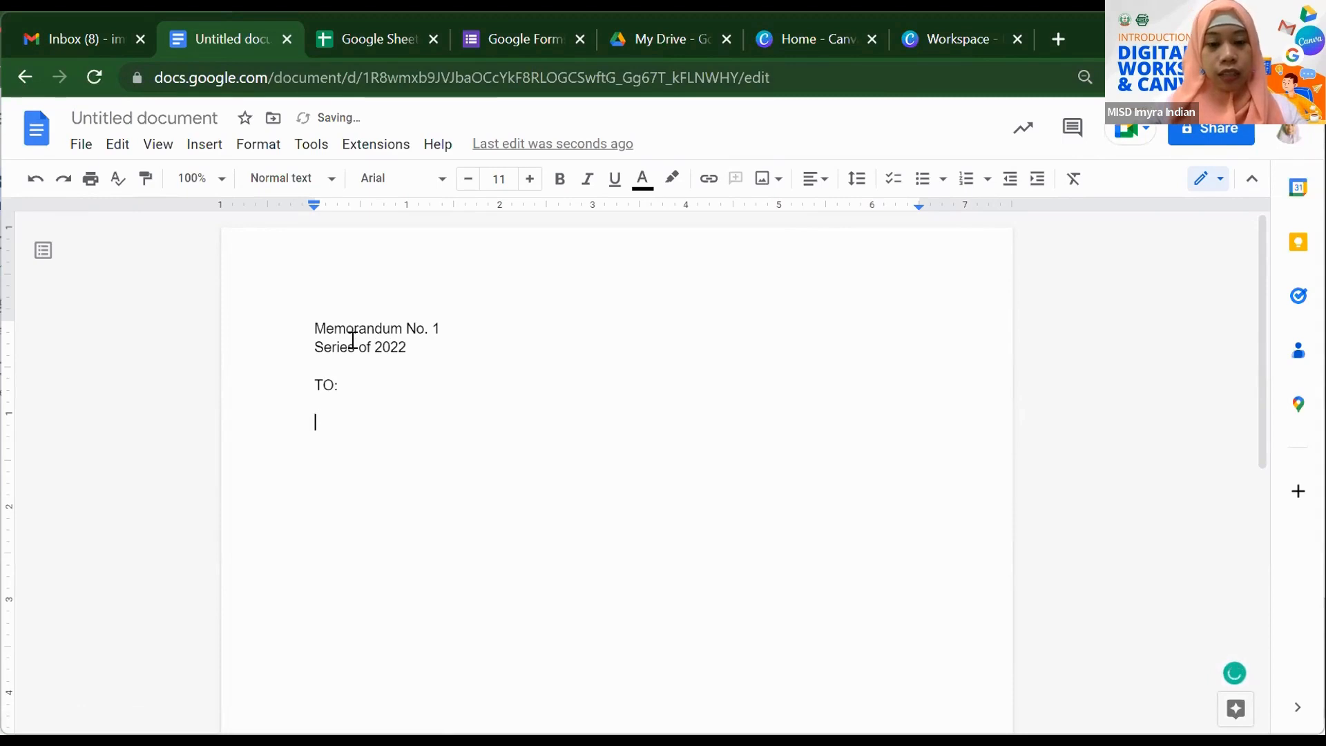
type("DA")
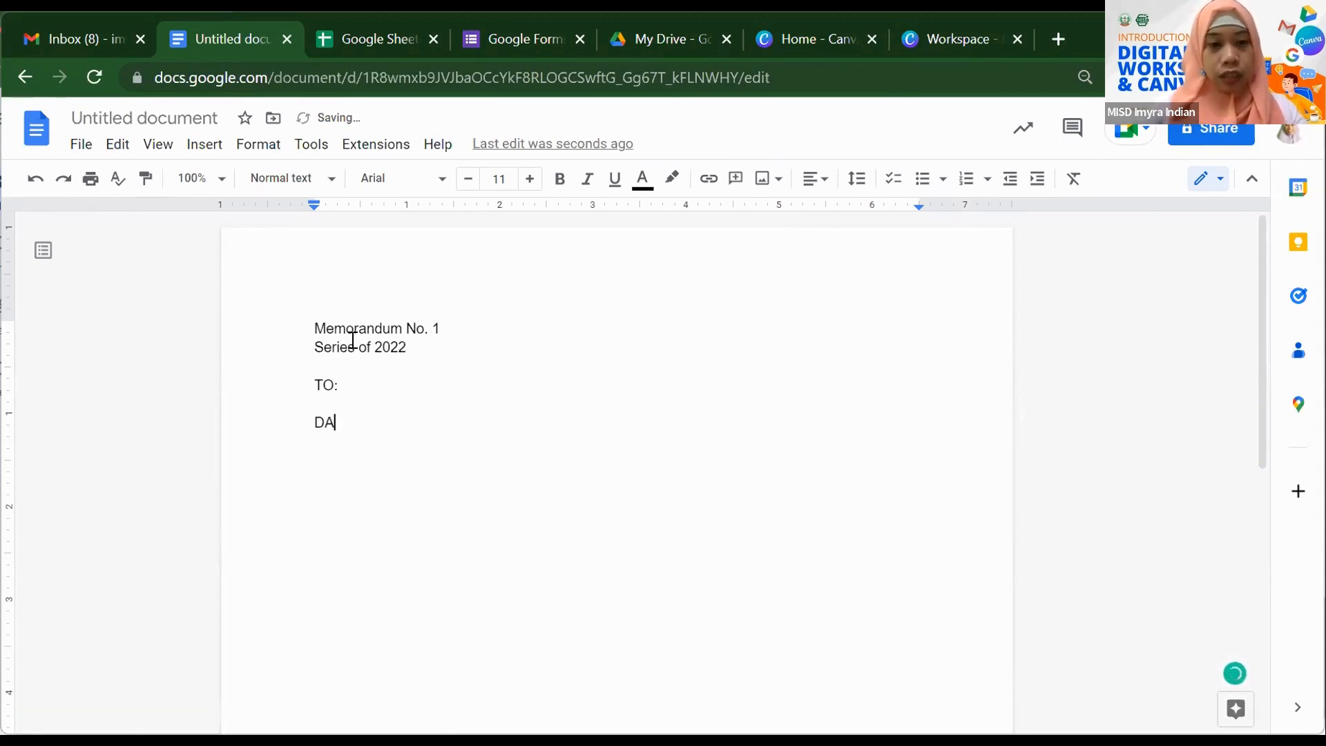
type("TE:")
key("Return")
type("SUB")
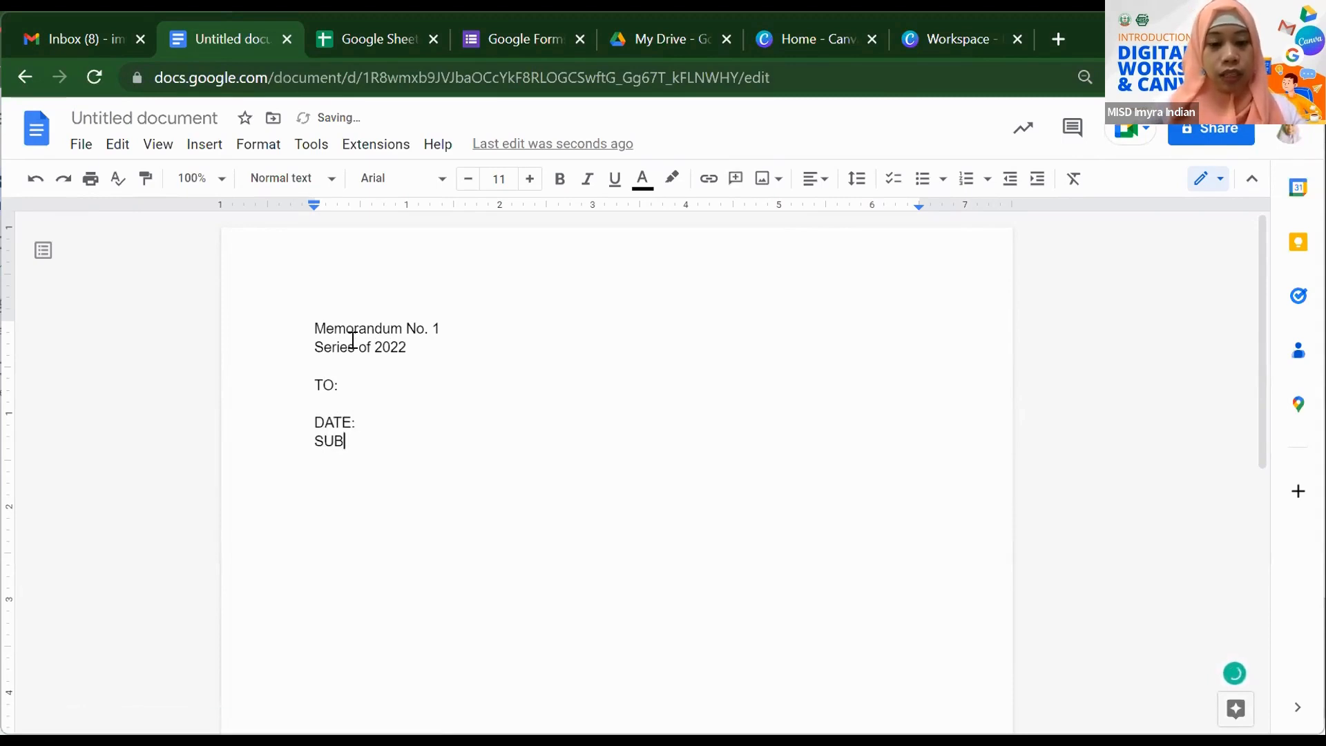
key("BackSpace")
key("BackSpace")
key("BackSpace")
key("BackSpace")
key("BackSpace")
key("BackSpace")
key("BackSpace")
key("BackSpace")
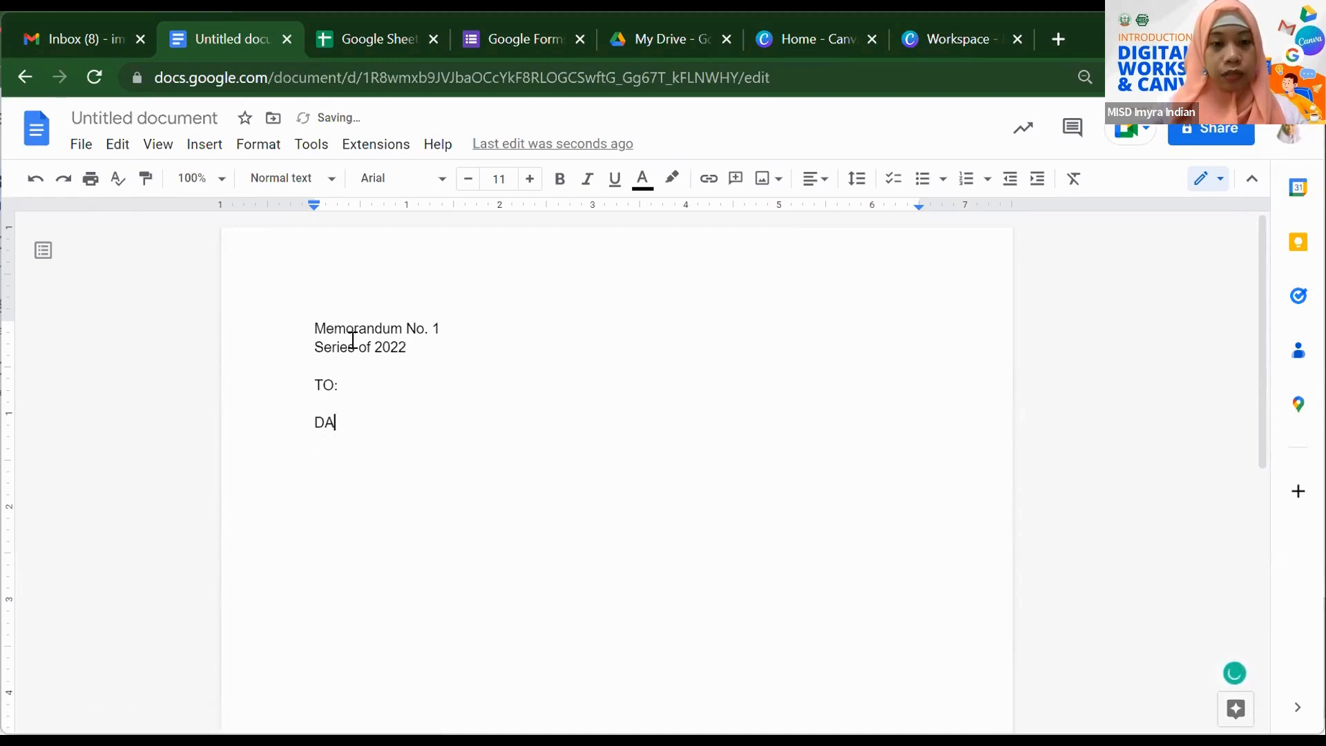
type("SUBJECT:")
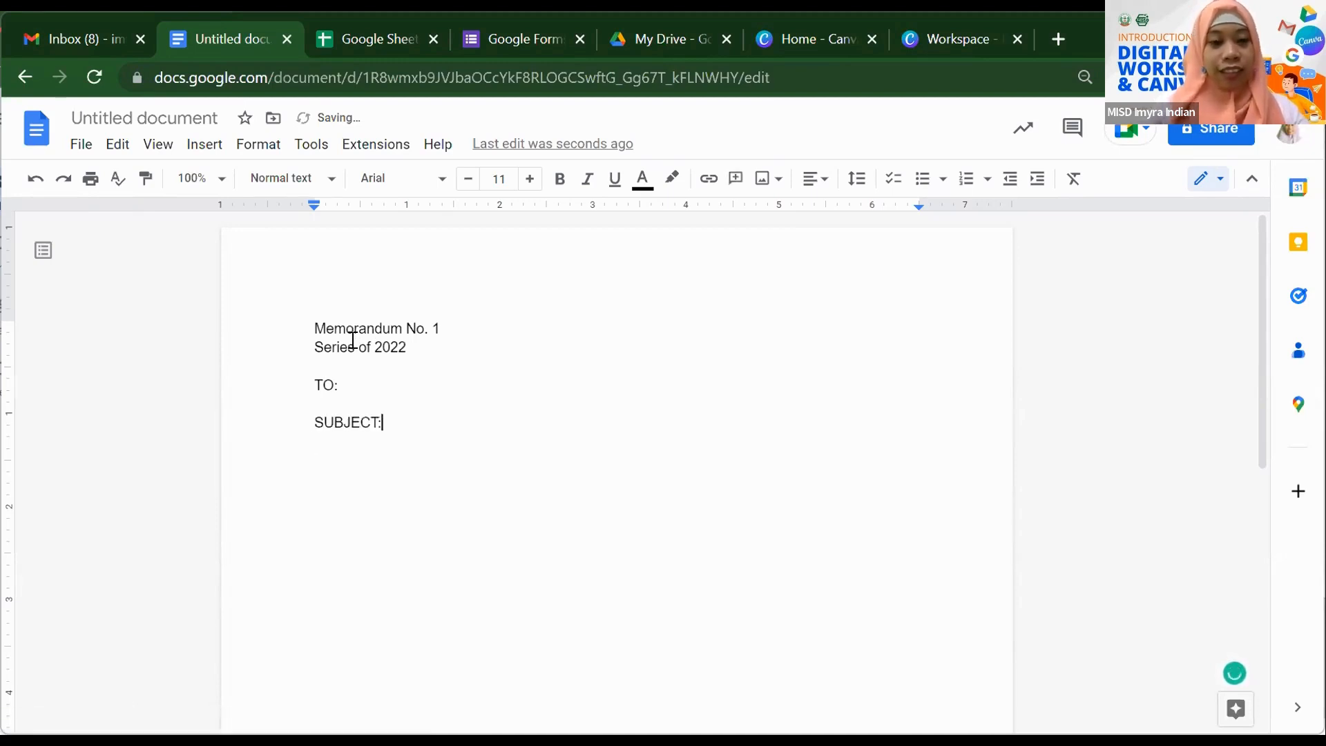
key("Return")
type("DATWE:")
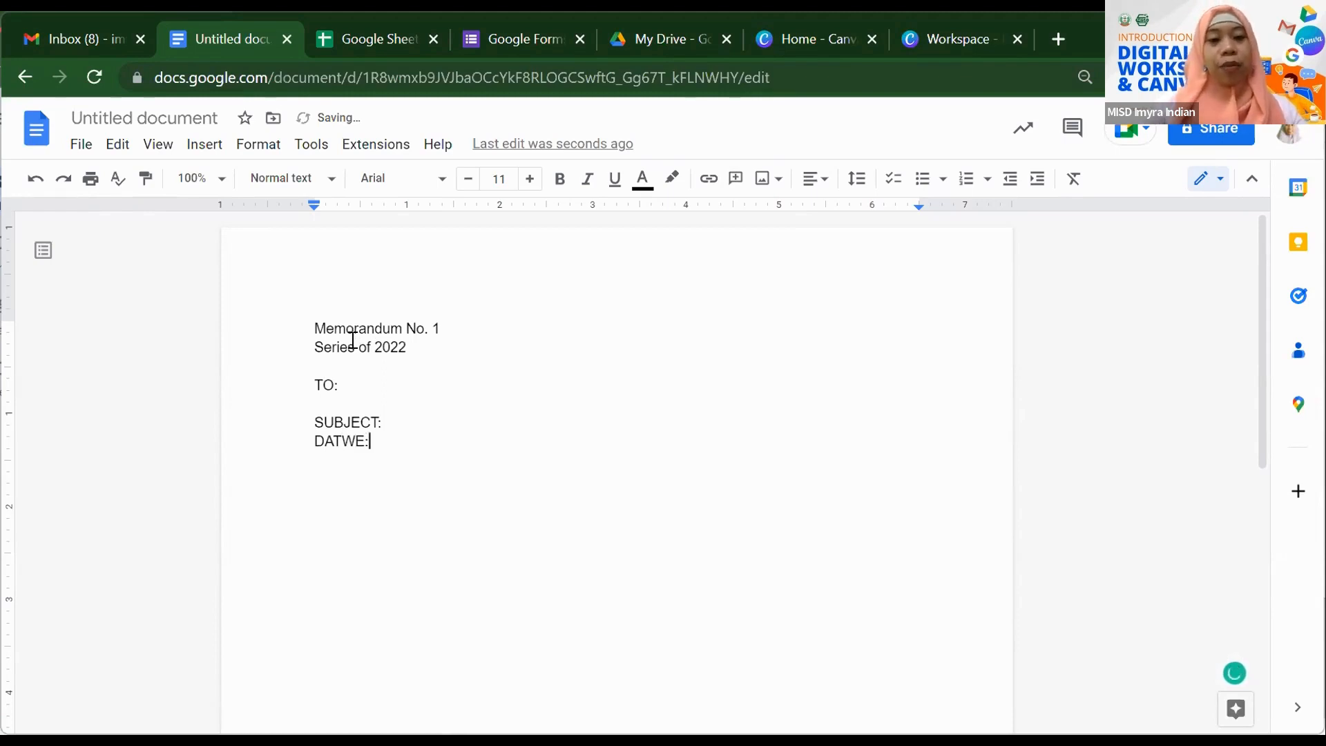
key("BackSpace")
key("BackSpace")
key("BackSpace")
type("E:")
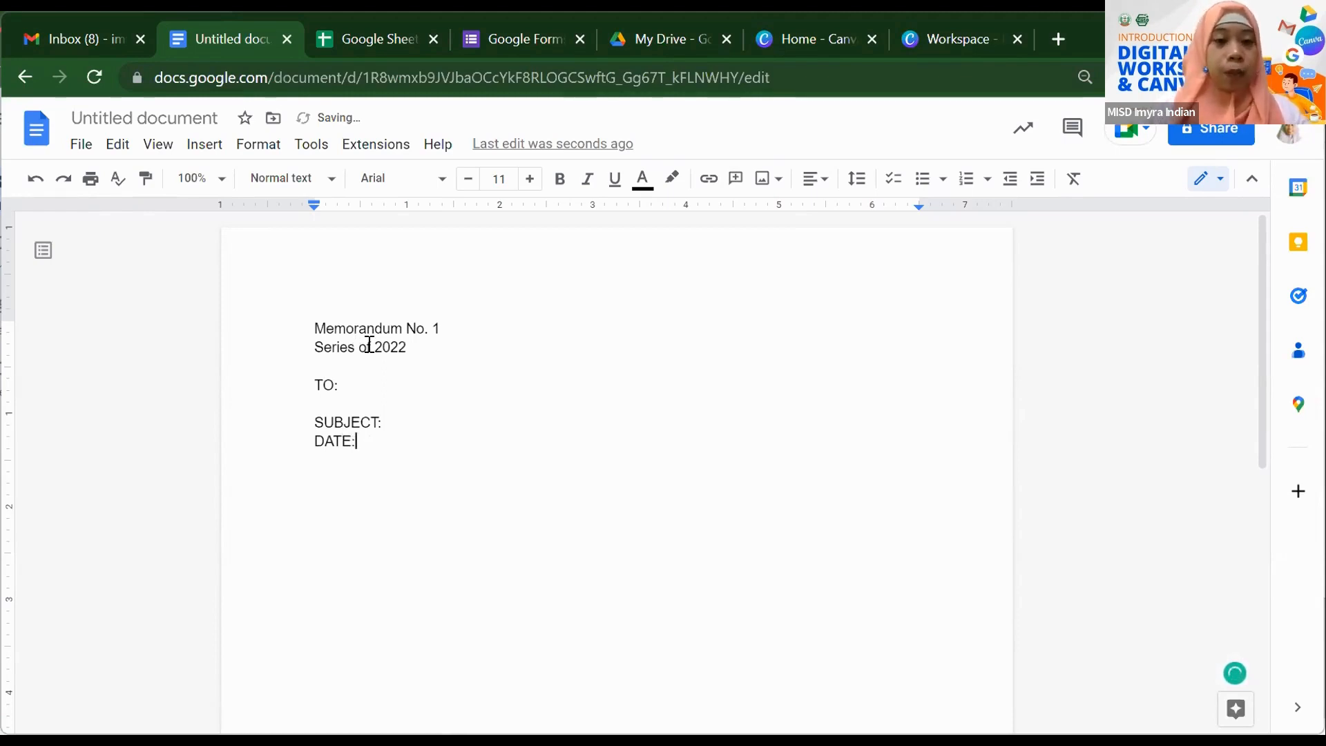
- Make the Memorandum No. 1 heading bold, italic and underlined
left_click(315, 326)
left_click_drag(399, 325, 450, 325)
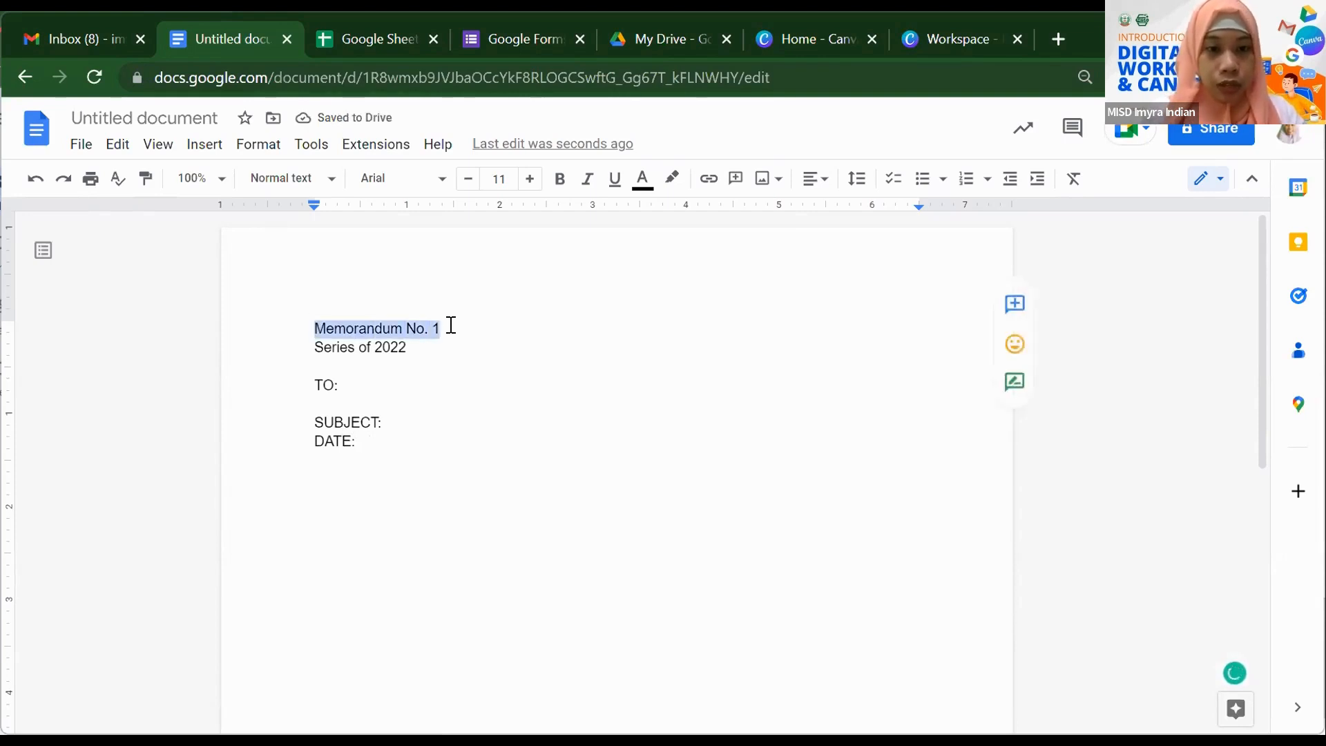
left_click(560, 181)
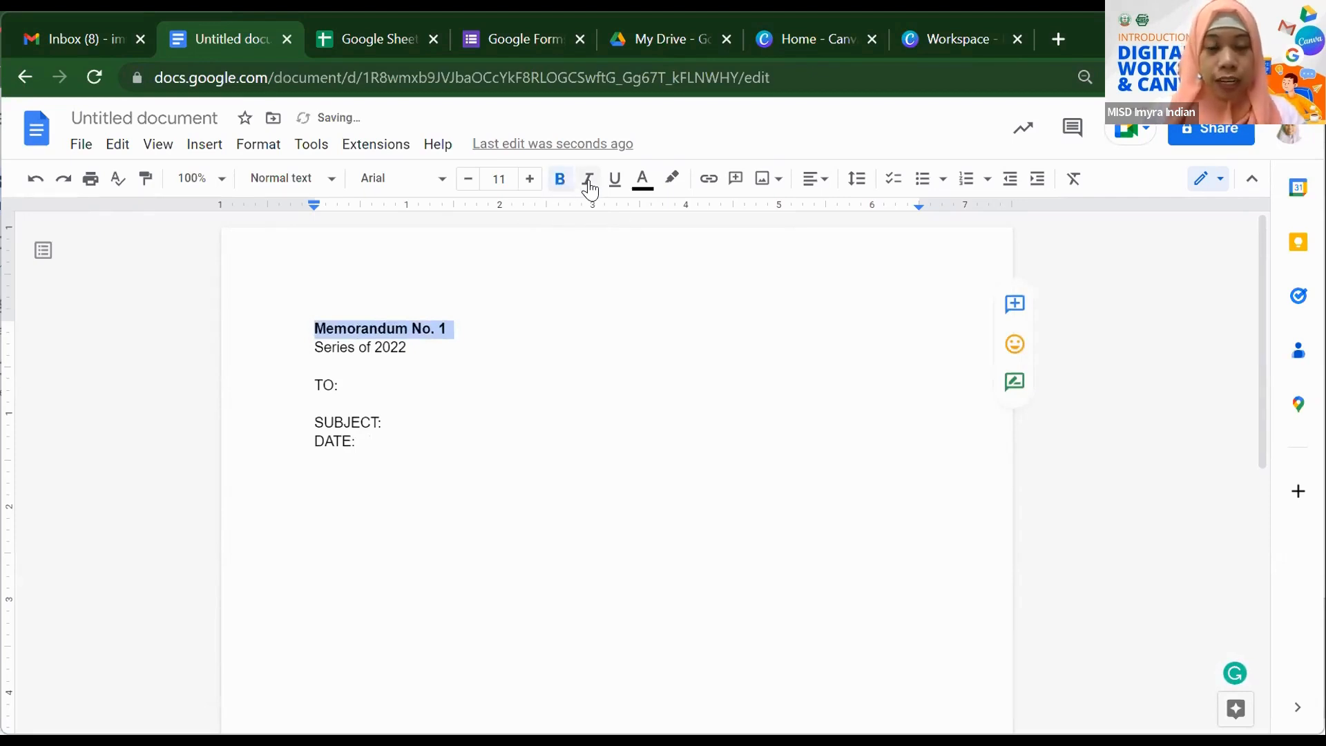
left_click(588, 183)
left_click(614, 182)
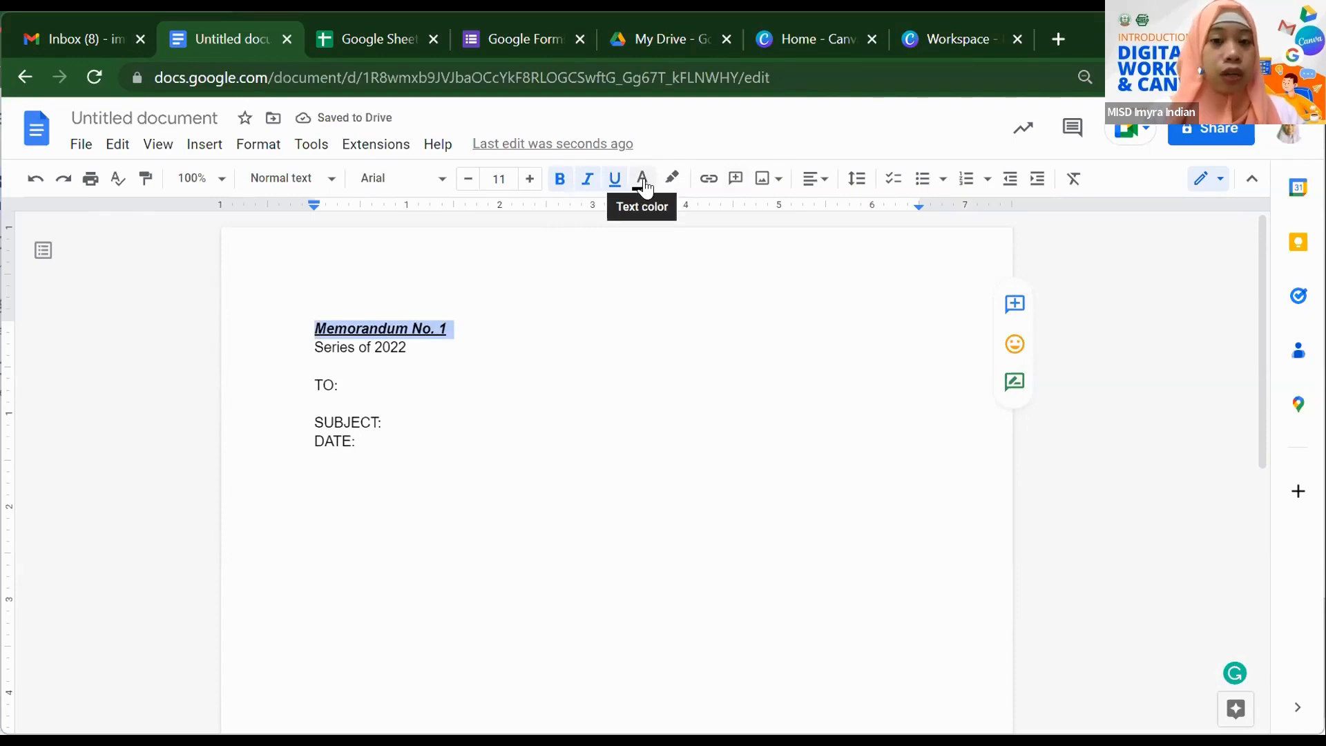
- Colour the heading blue instead of red
left_click(644, 185)
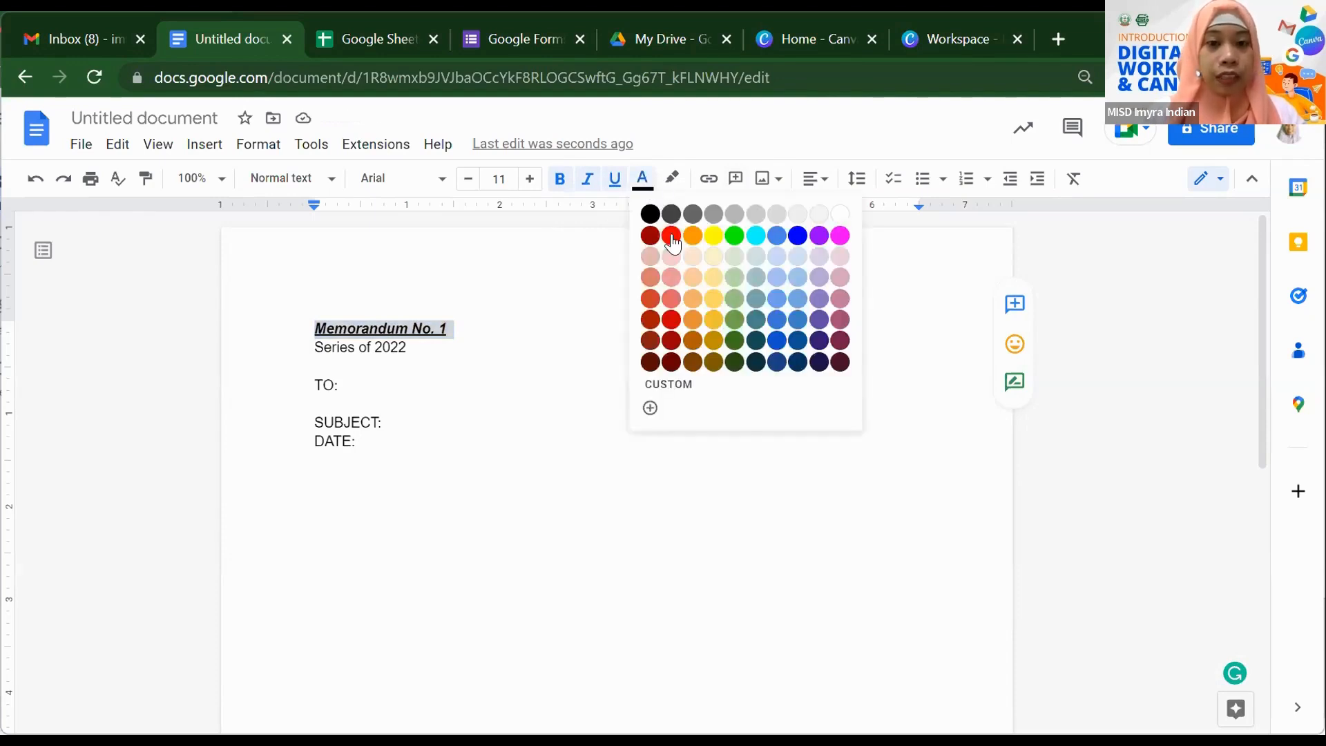
left_click(673, 243)
left_click(641, 184)
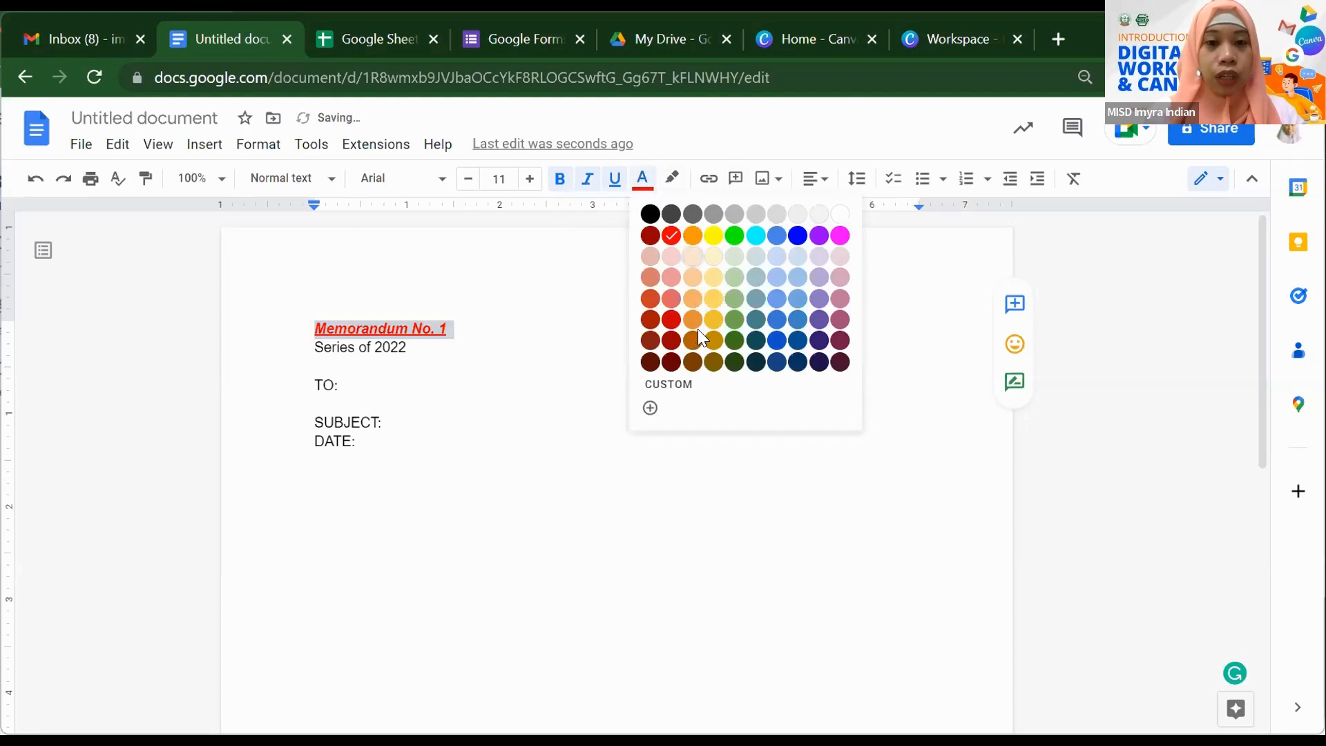
left_click(698, 331)
left_click(648, 183)
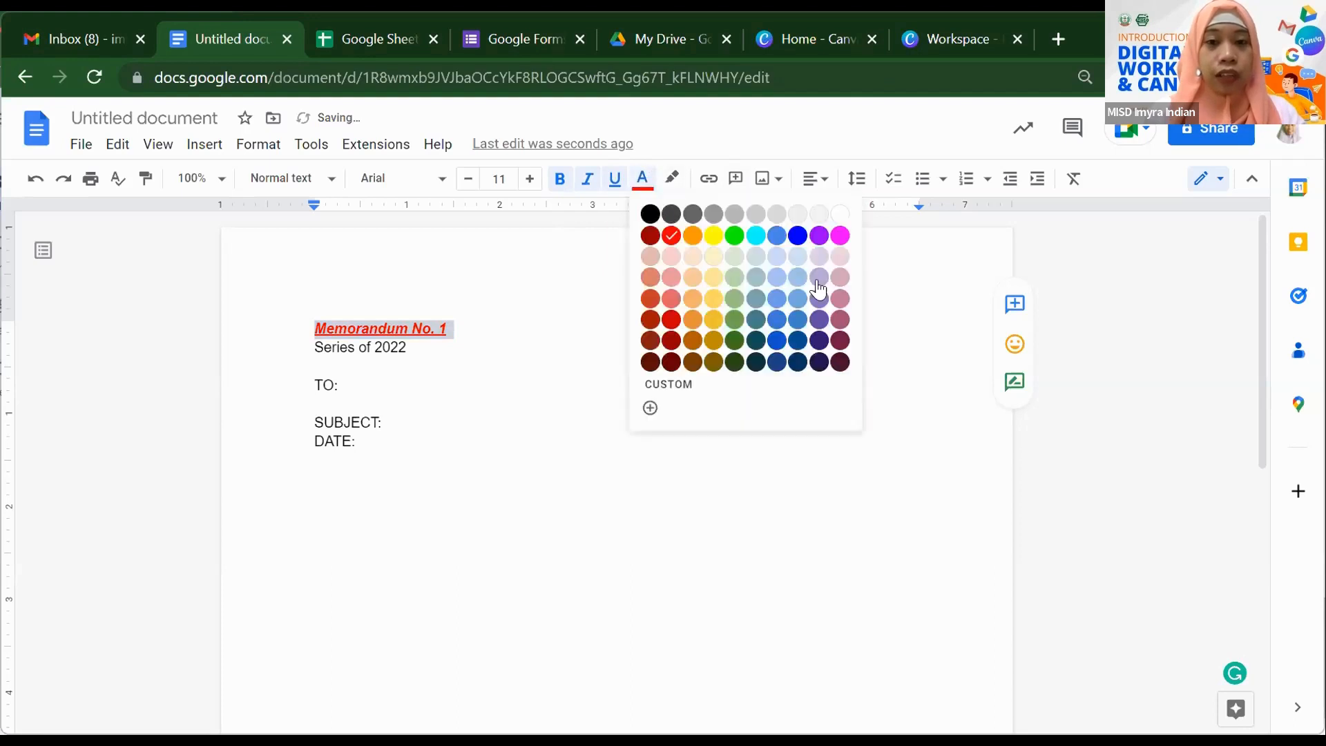
left_click(799, 237)
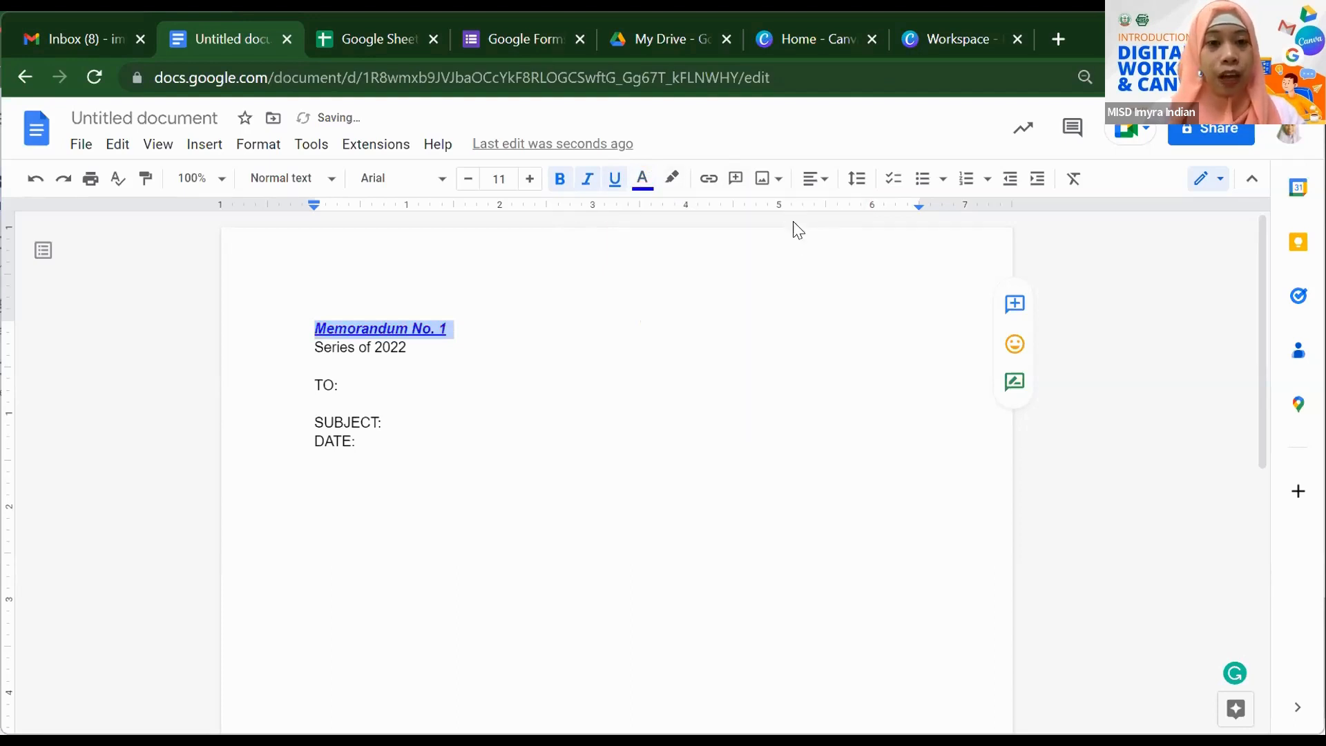
- Set the heading's font size to 24 pt
left_click(529, 181)
left_click(529, 181)
left_click(529, 181)
left_click(529, 181)
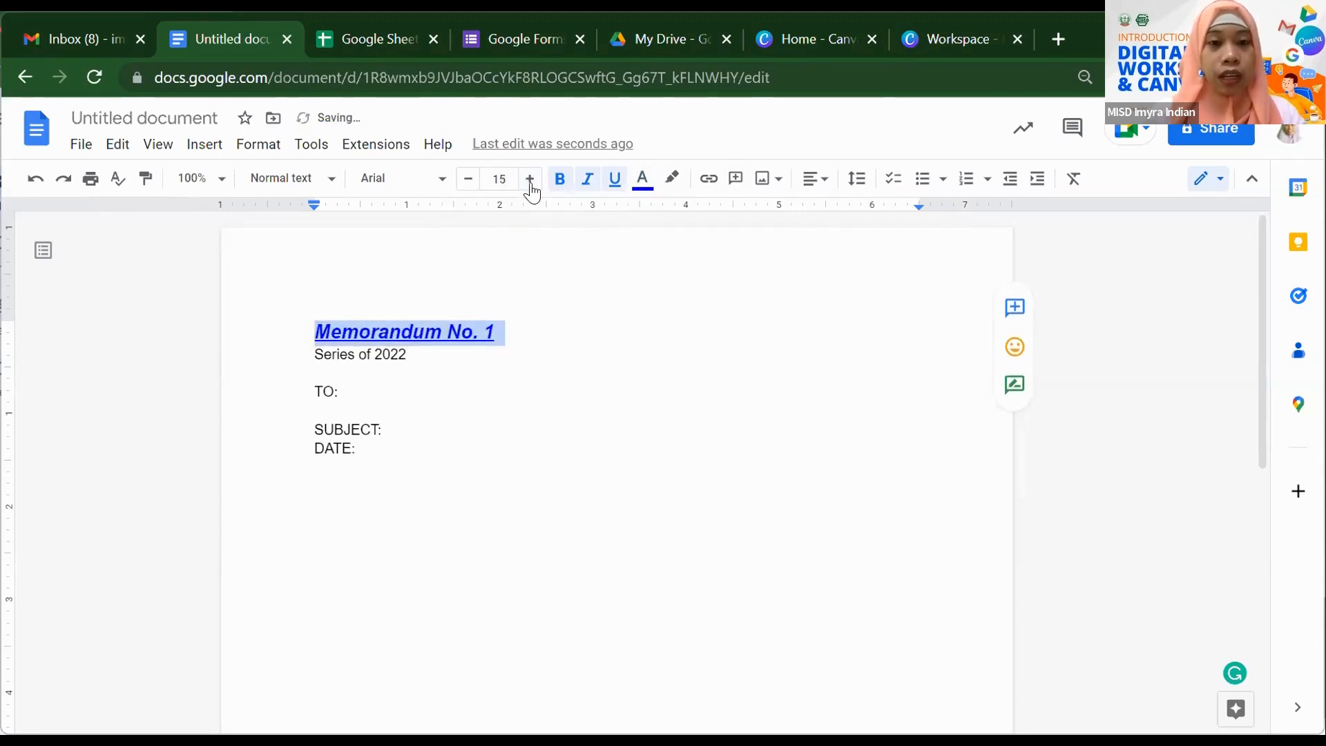
left_click(468, 182)
left_click(470, 185)
left_click(470, 185)
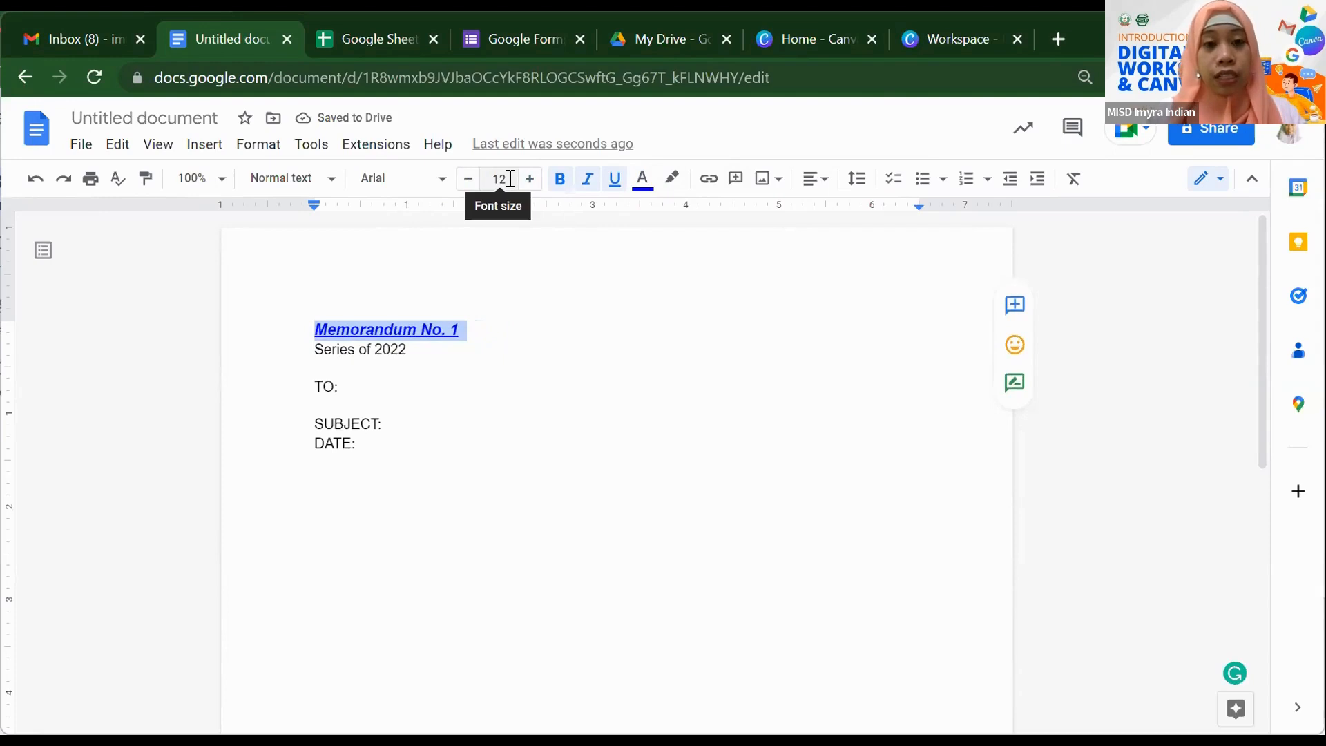
left_click(509, 179)
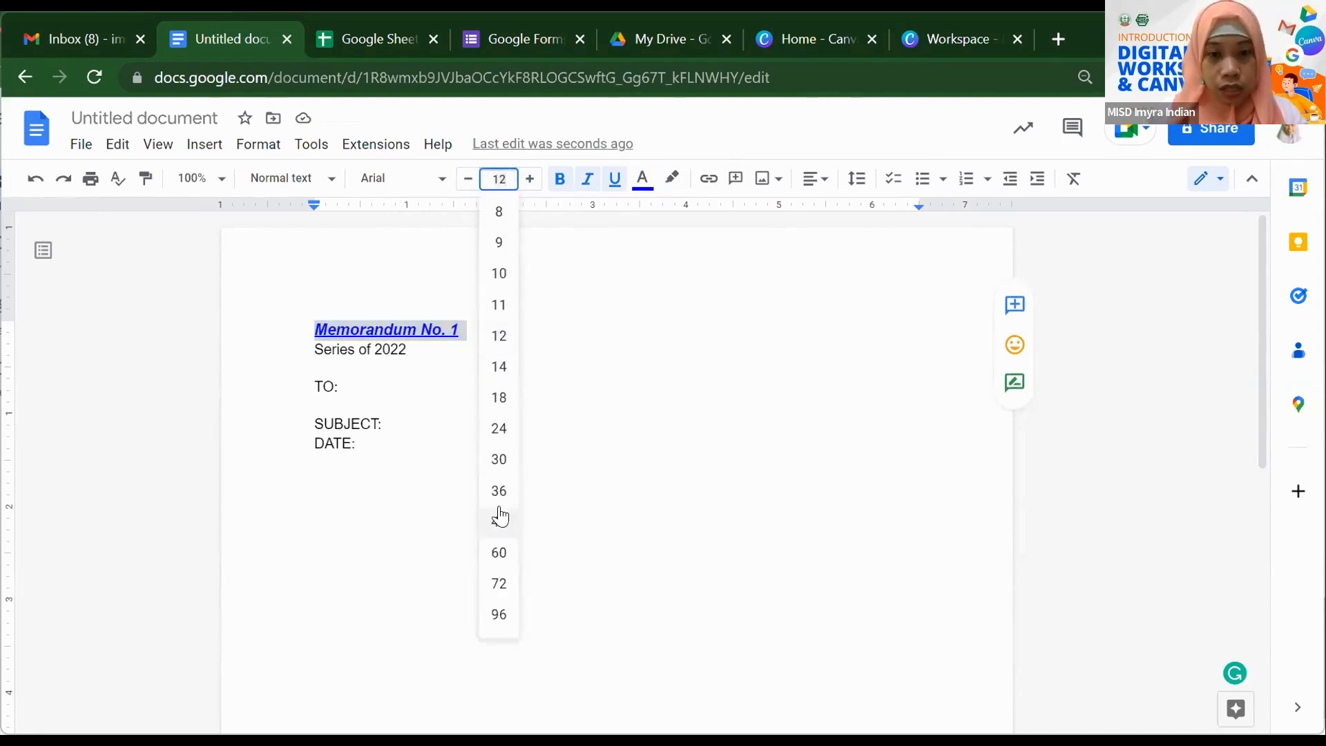
left_click(499, 429)
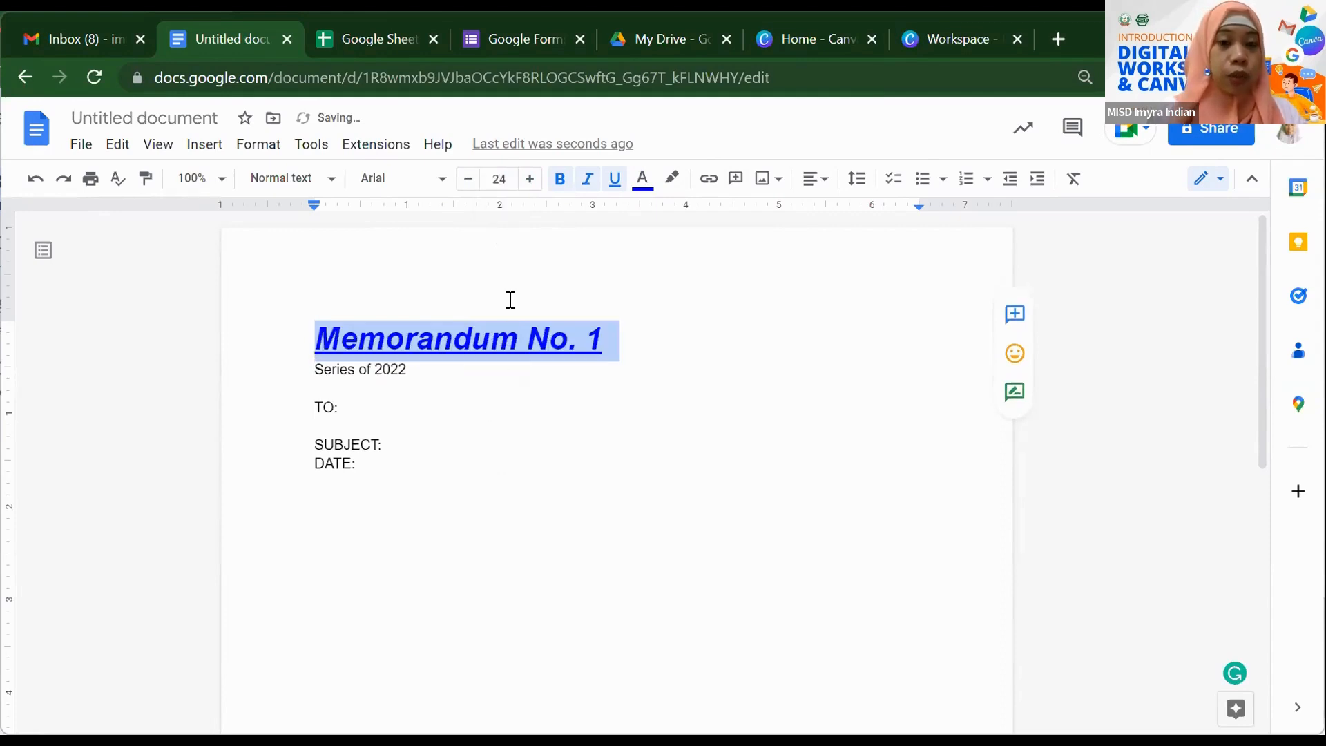
left_click(492, 416)
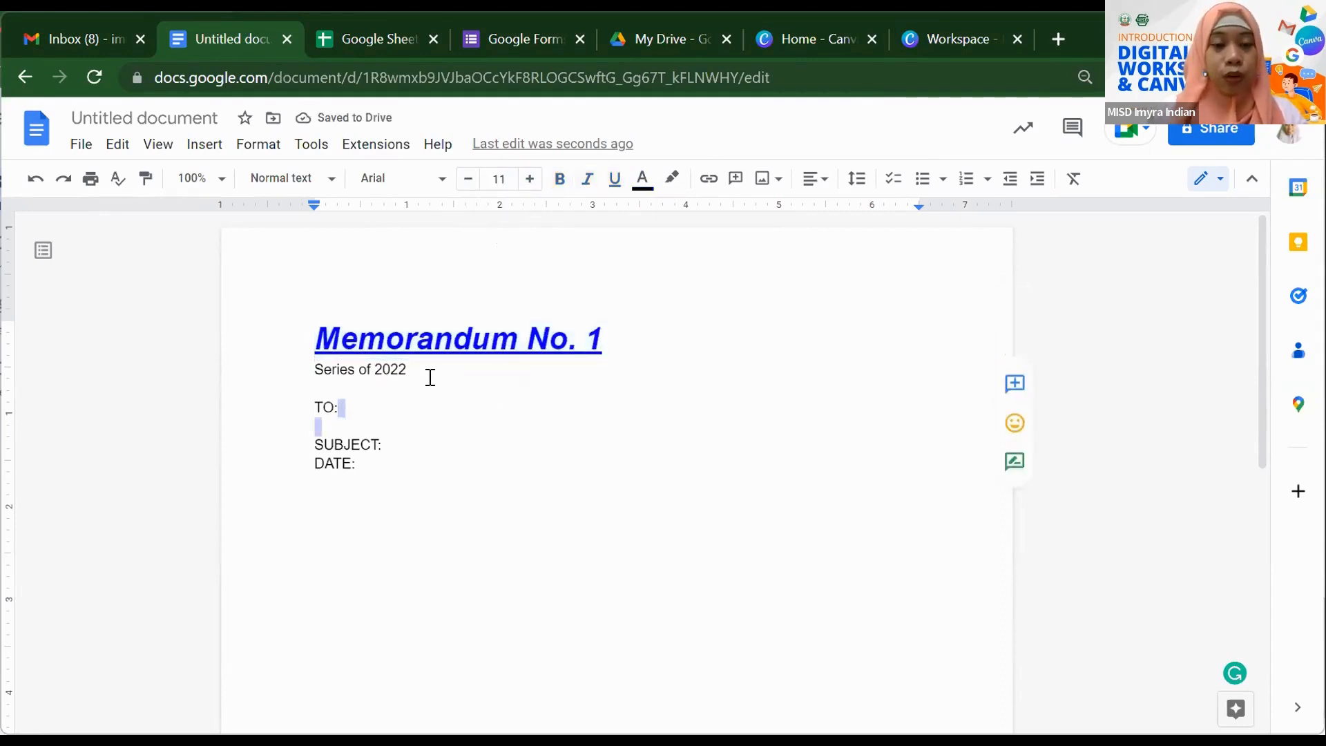
- Set the Series of 2022 line in Courier New, after trying Comfortaa Light and Arial
left_click_drag(413, 370, 302, 368)
left_click(438, 181)
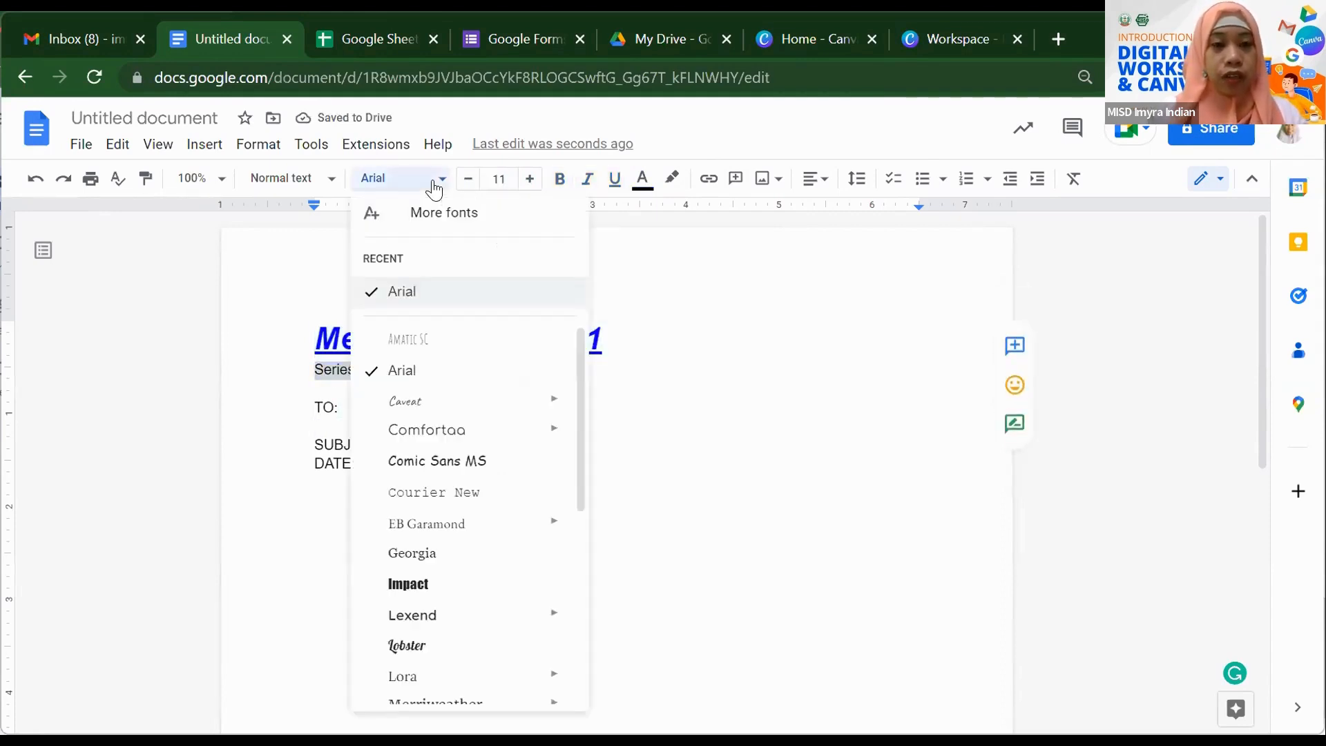
mouse_move(441, 435)
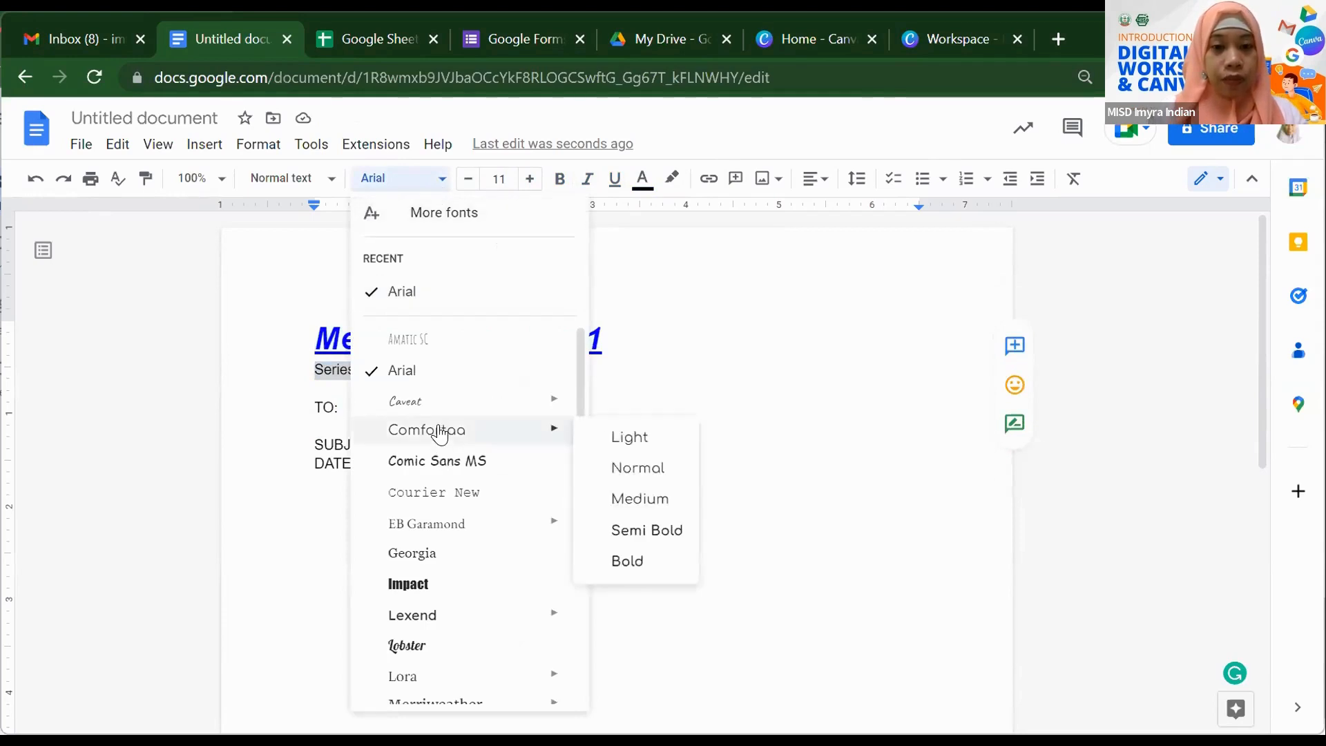
left_click(626, 438)
left_click(429, 180)
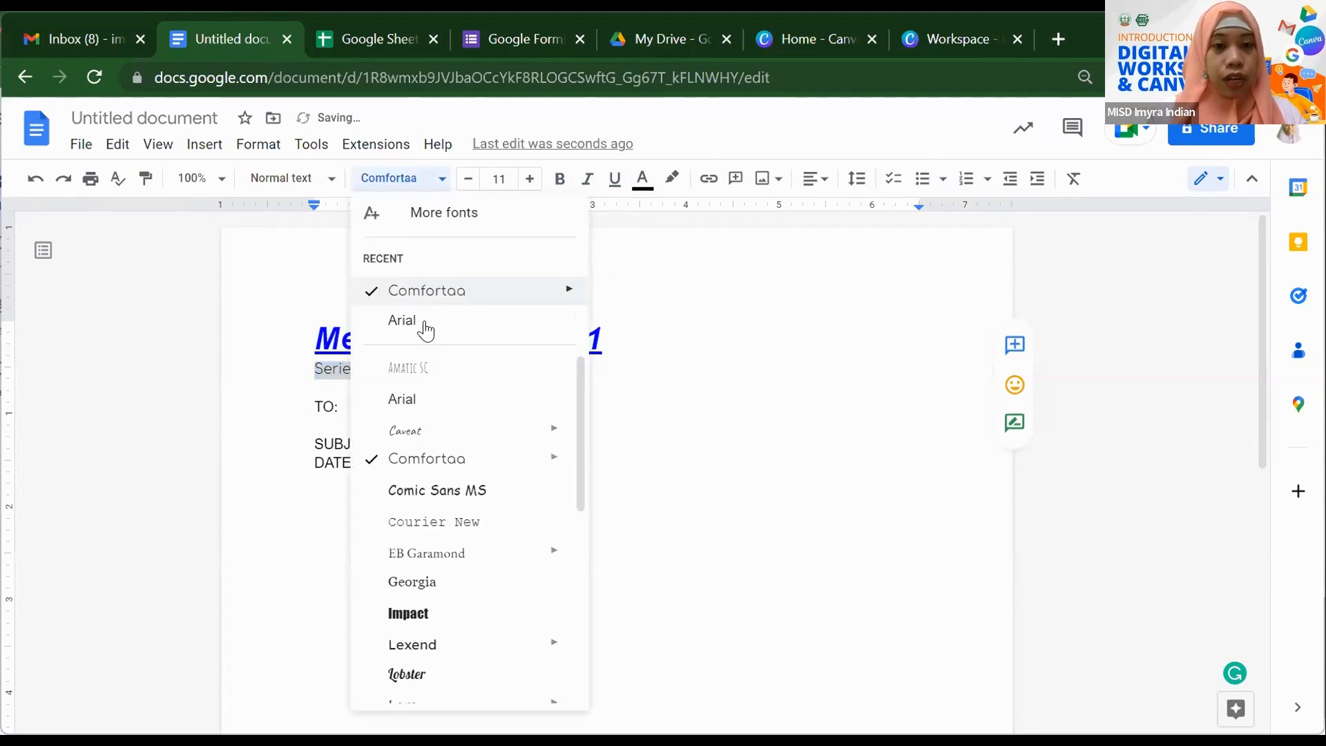
left_click(425, 324)
left_click(418, 183)
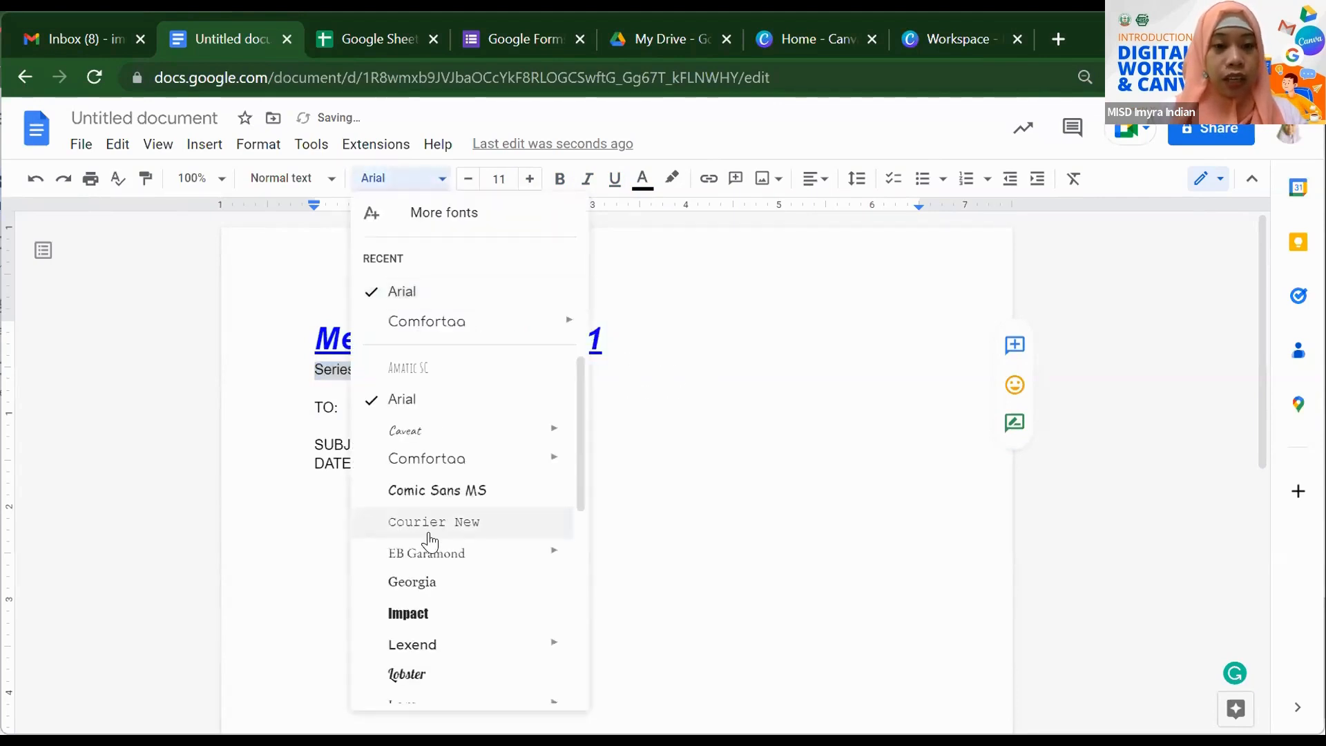
left_click(430, 526)
scroll(754, 381, "down", 1)
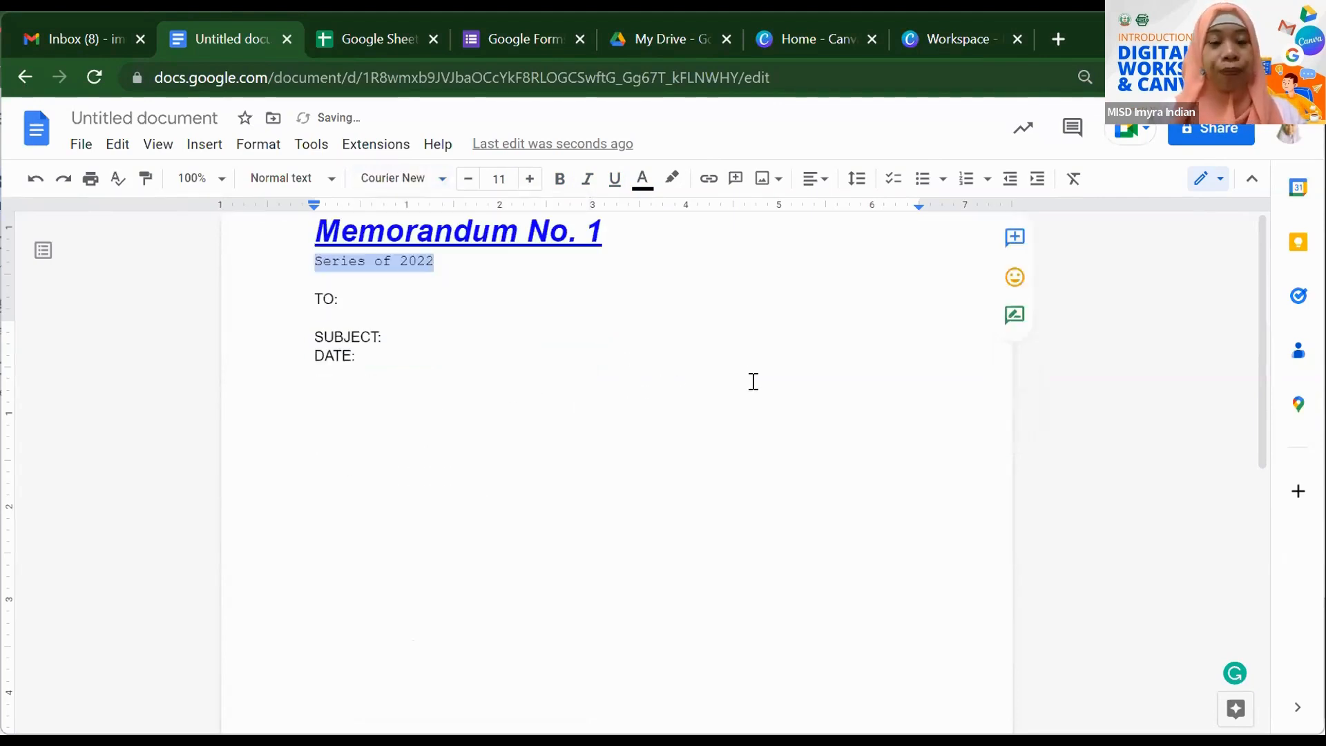
left_click(218, 181)
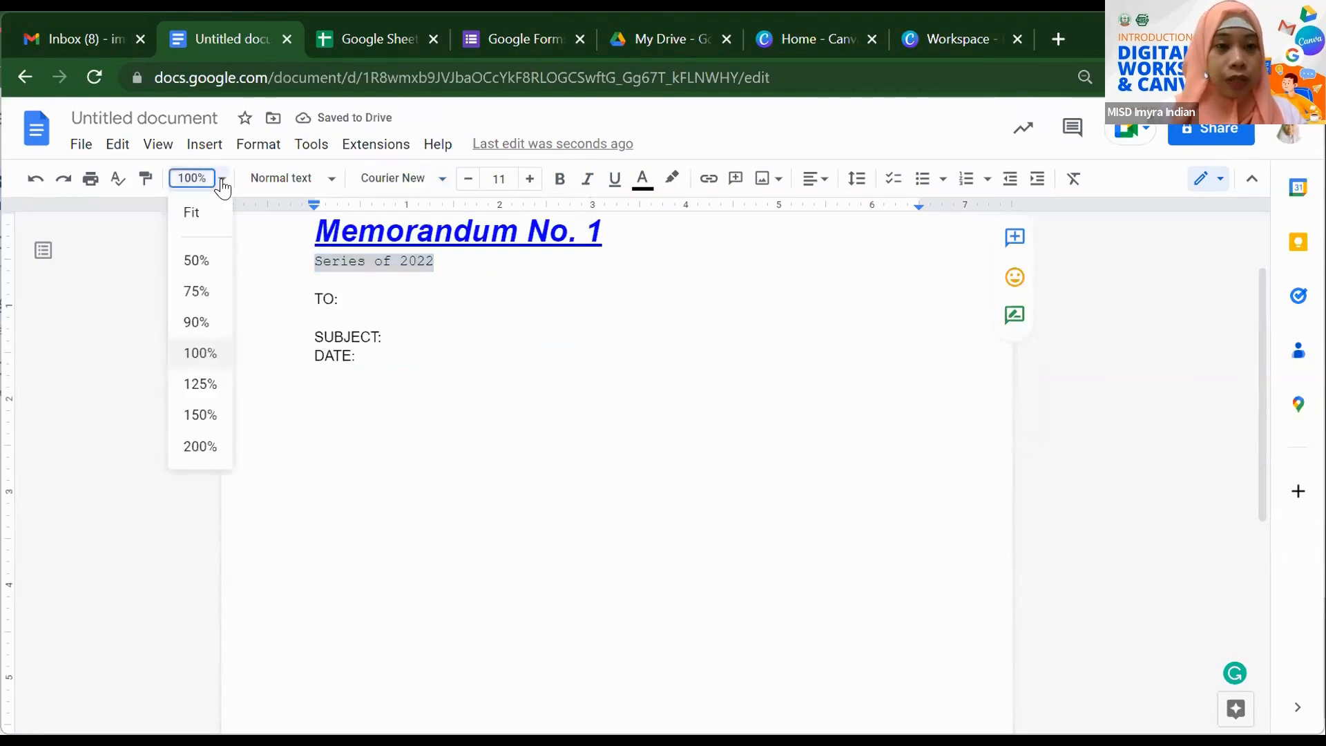
left_click(202, 414)
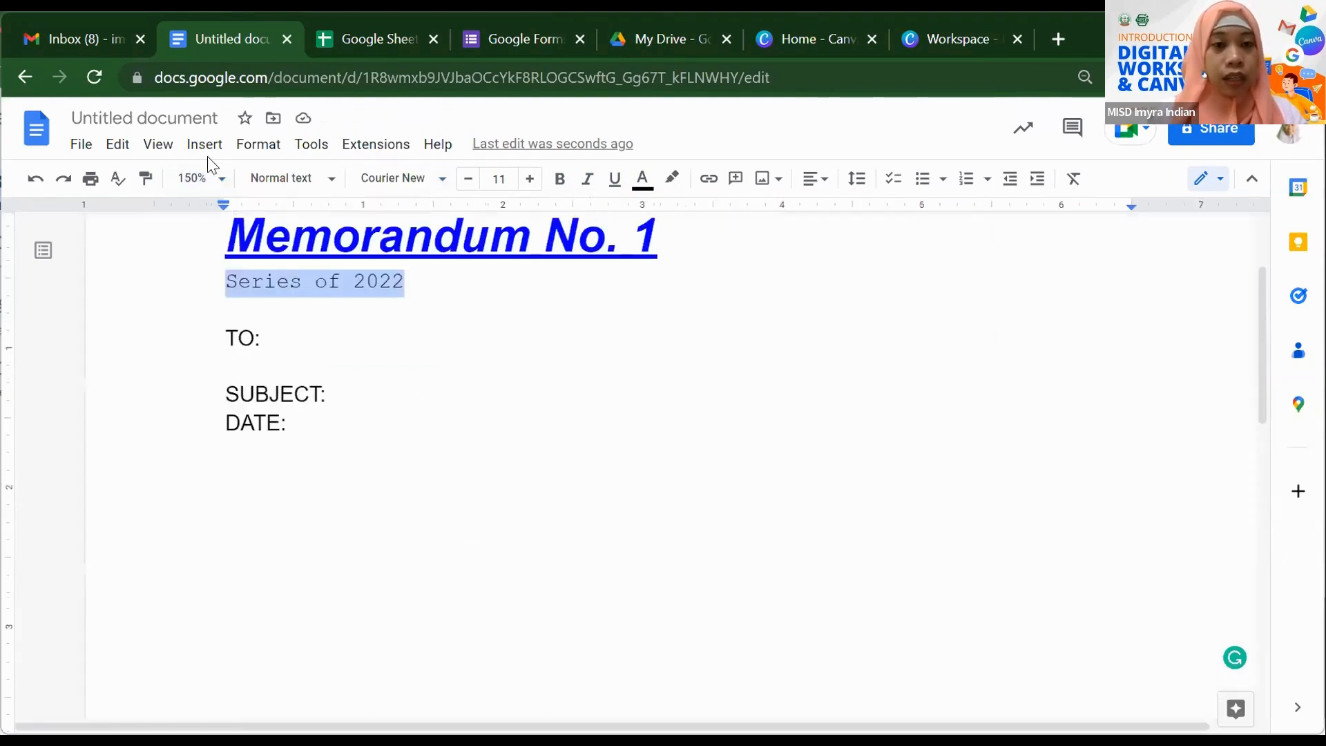
left_click(216, 179)
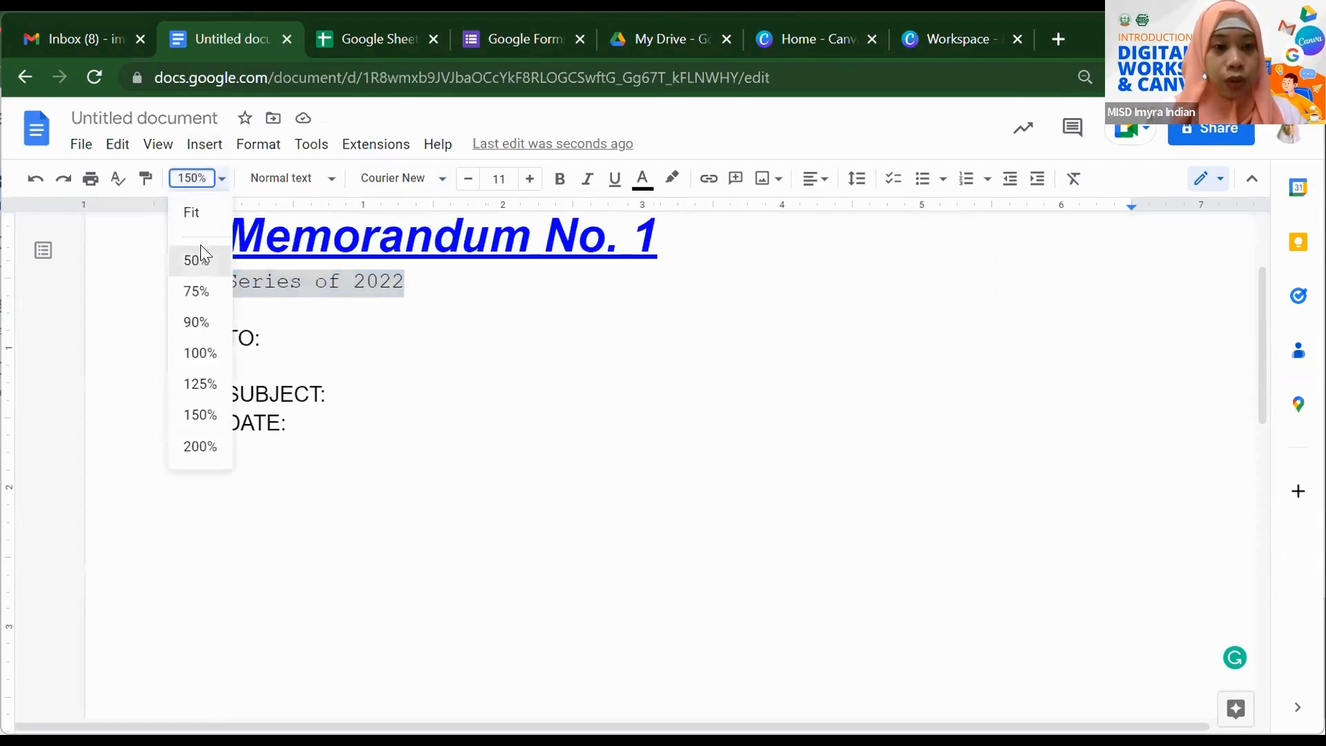
left_click(200, 259)
left_click(222, 181)
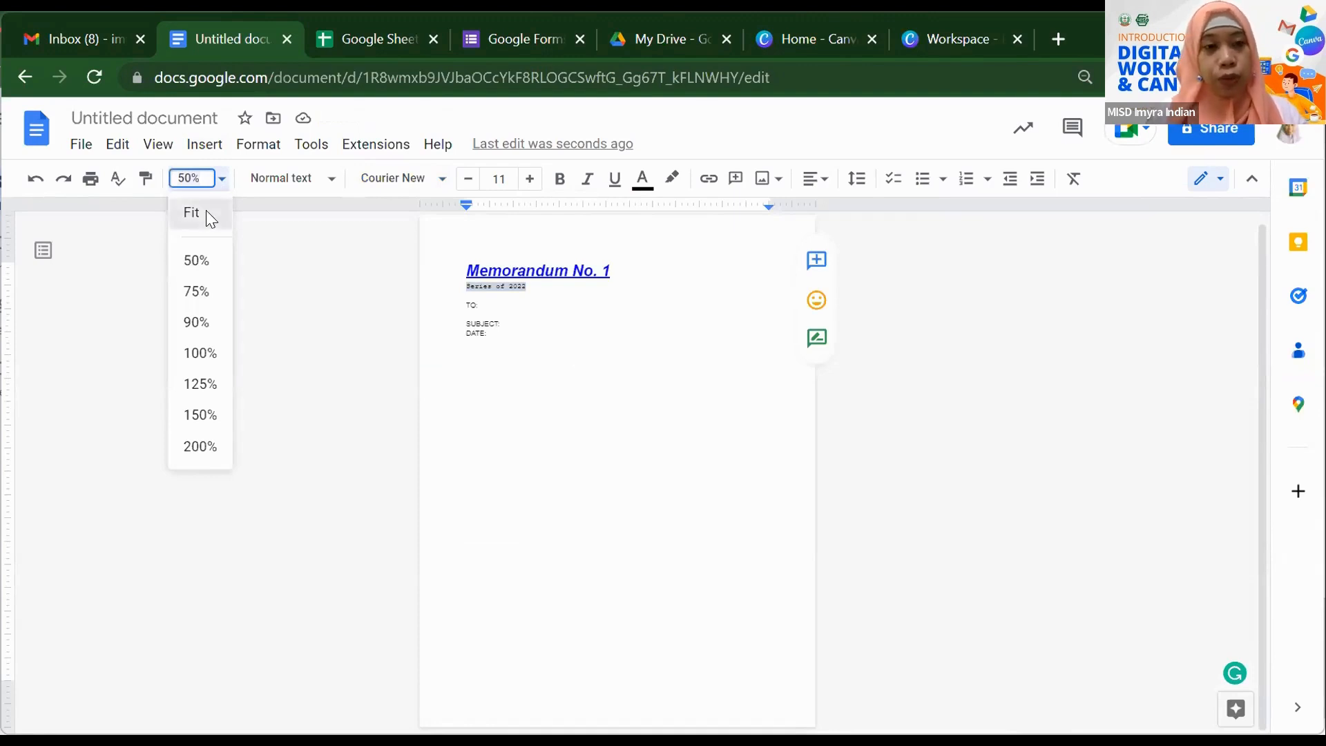
left_click(206, 212)
left_click(221, 181)
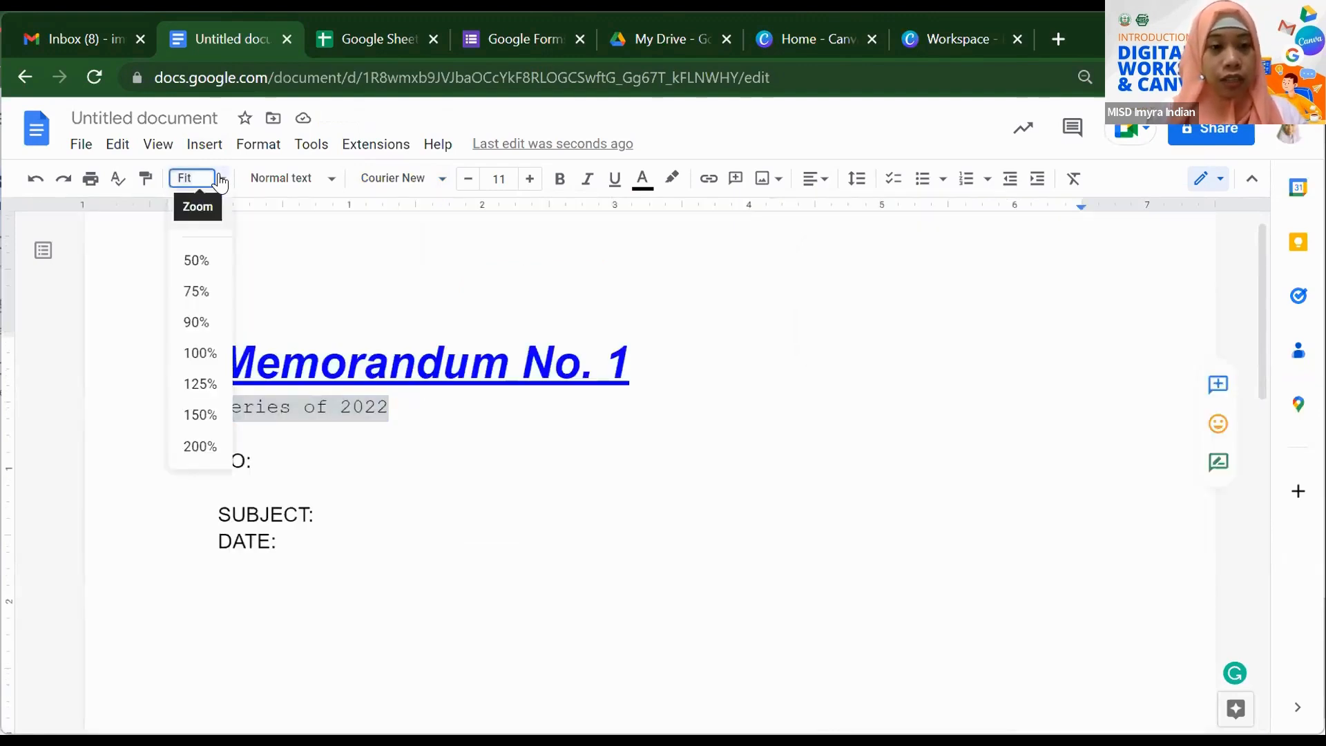
left_click(200, 353)
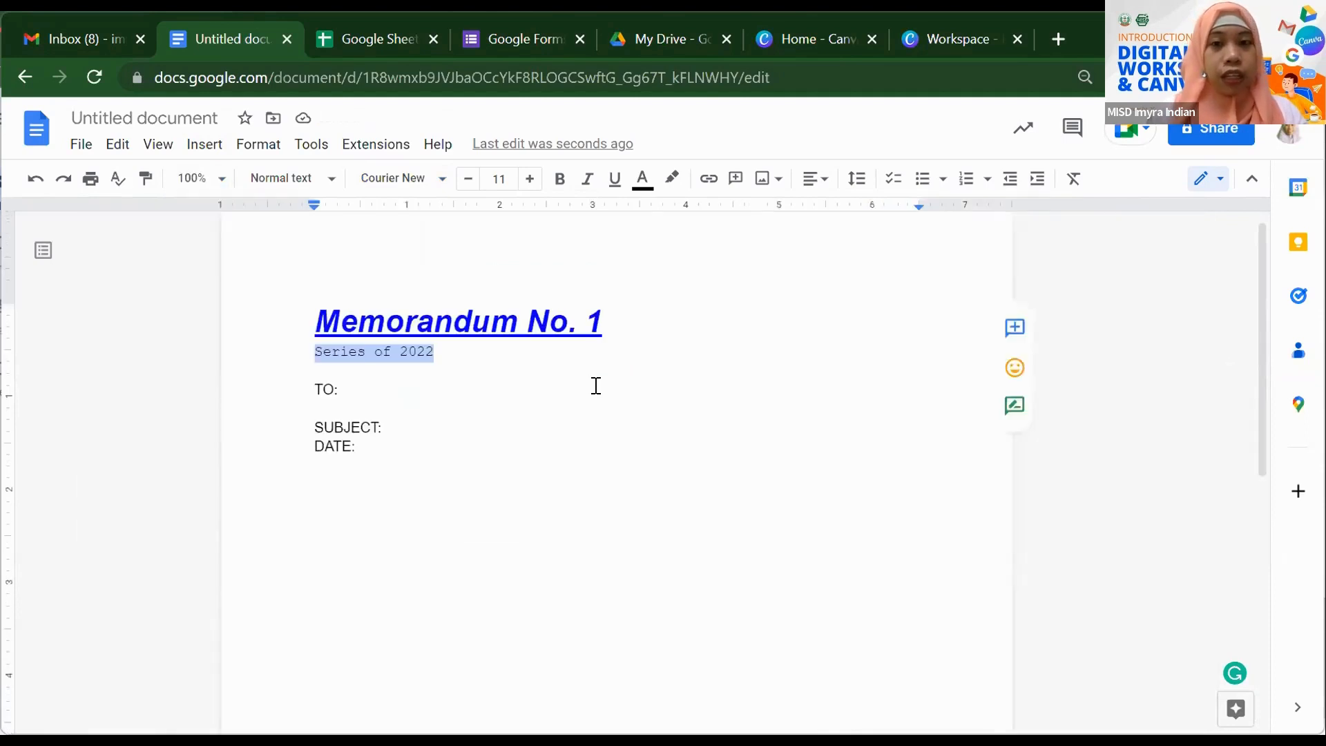
left_click(673, 180)
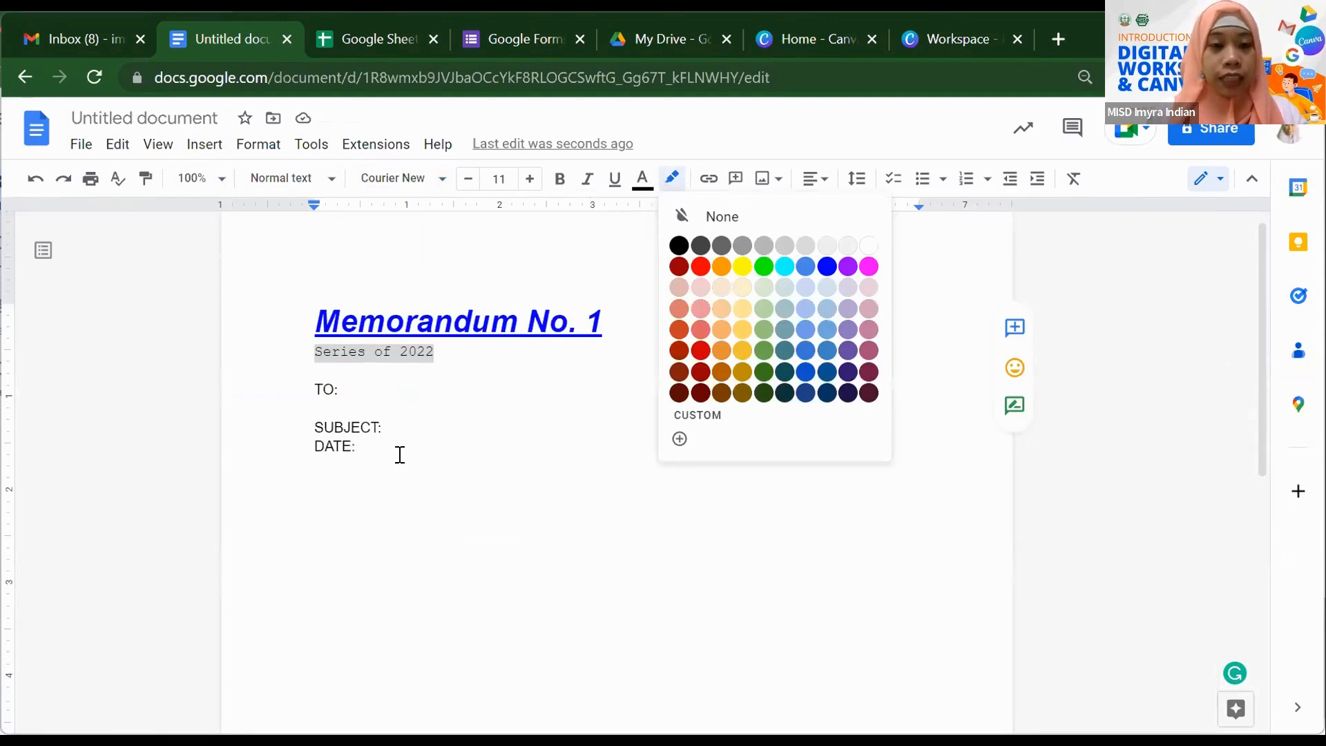
- Highlight the DATE: label in yellow and check the result
left_click_drag(359, 449, 302, 449)
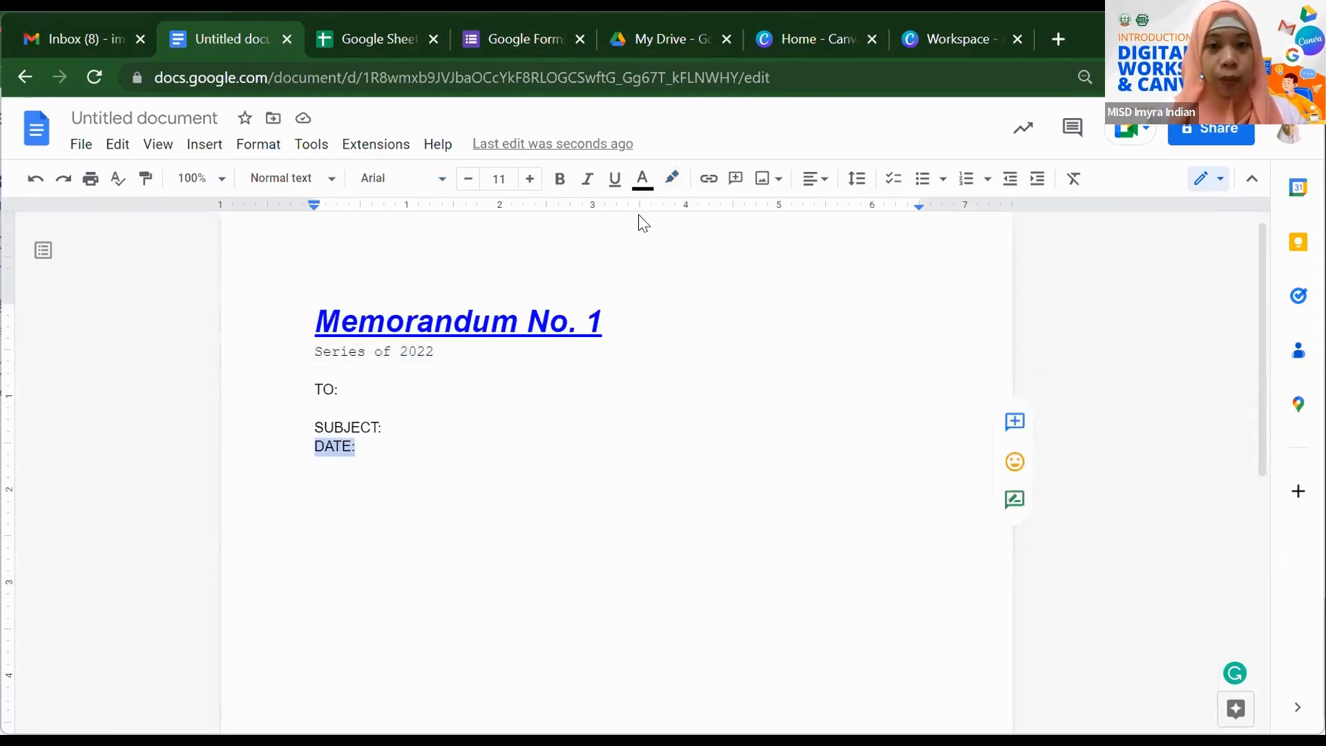
left_click(671, 193)
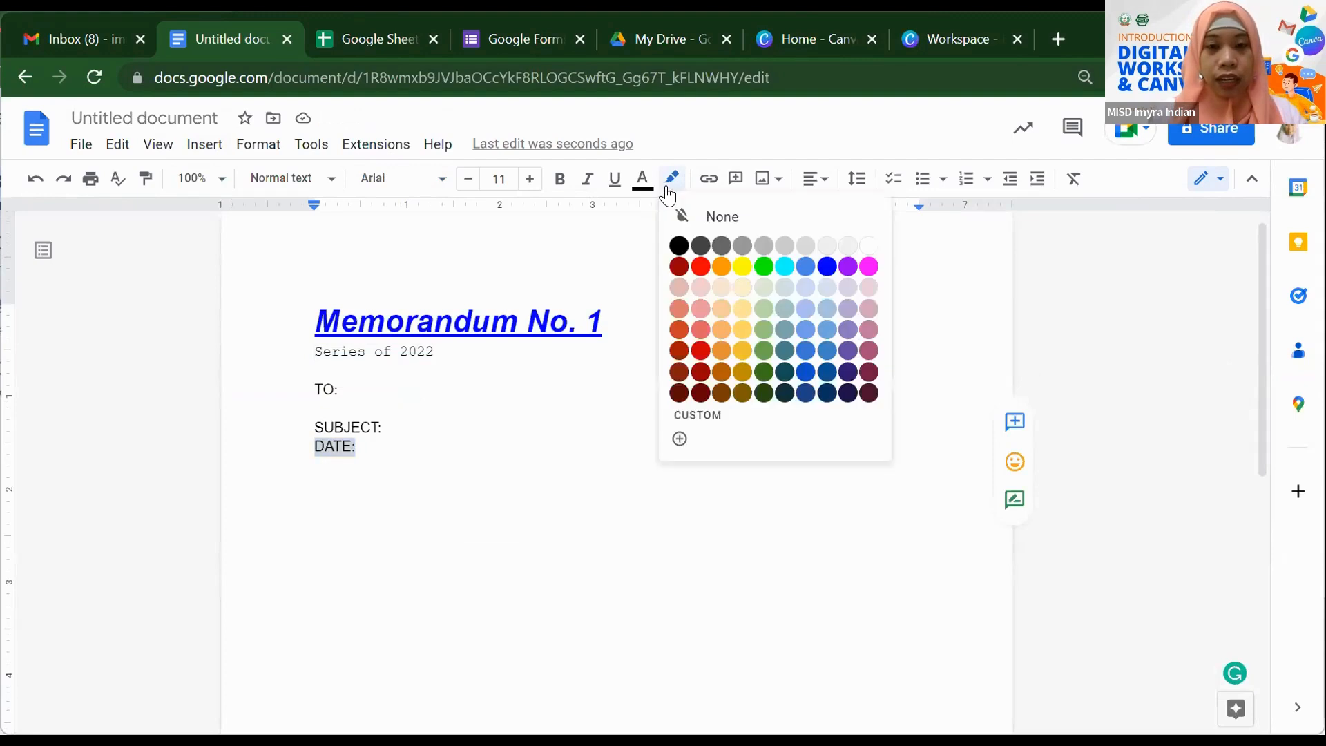
left_click(736, 266)
left_click(696, 385)
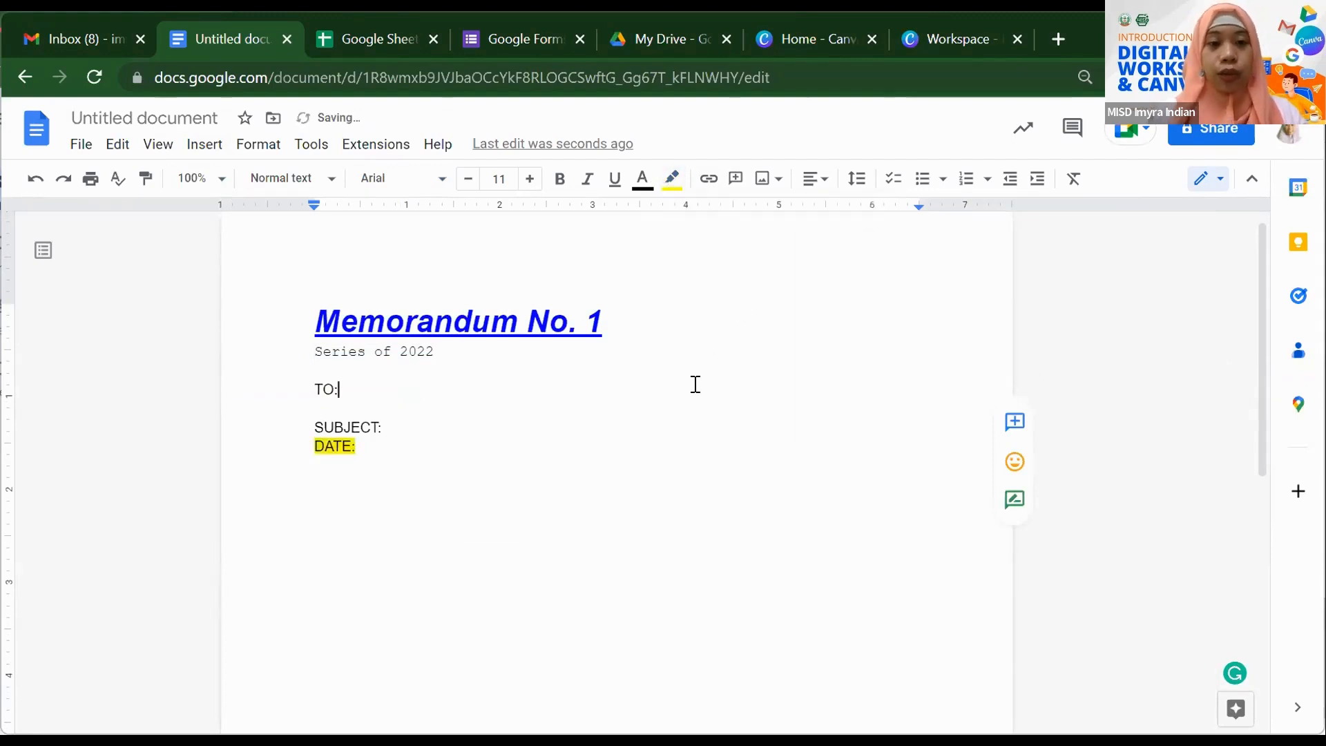
left_click_drag(358, 447, 308, 447)
left_click(657, 423)
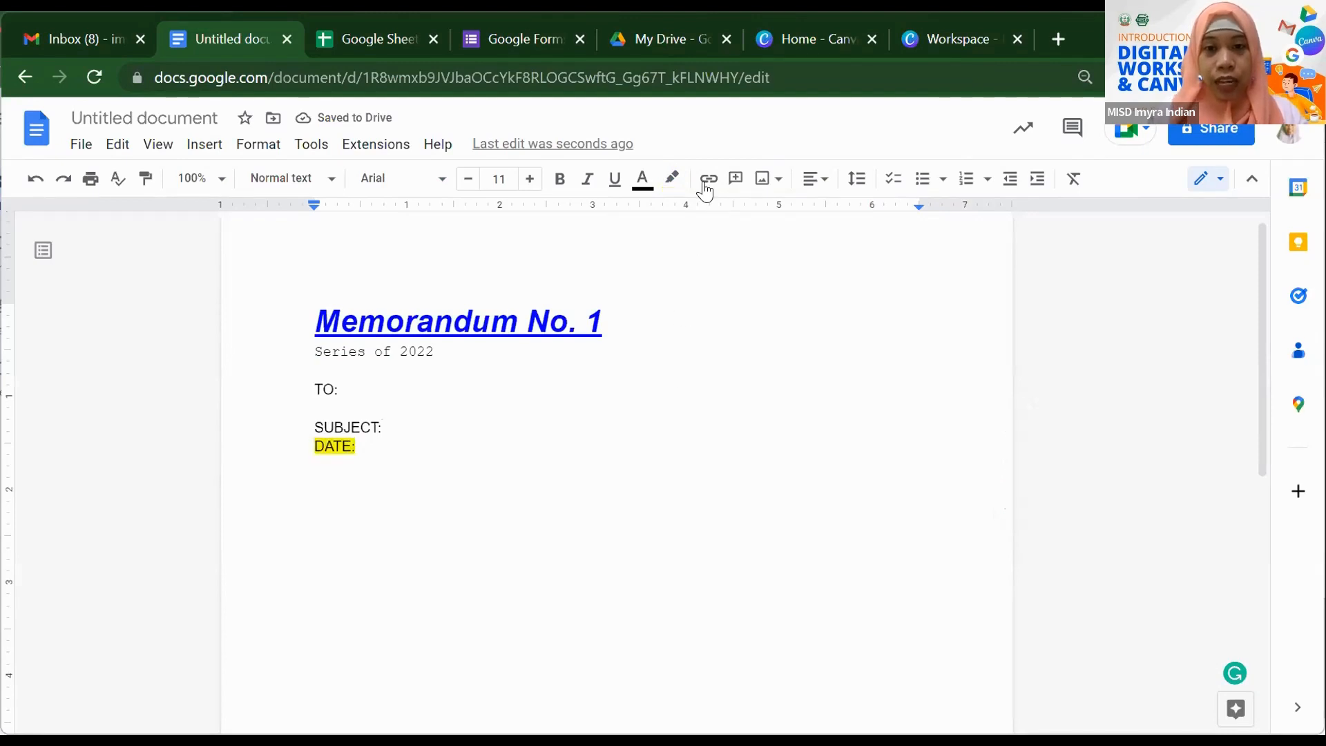
- Insert the division's e-mail address as a link after SUBJECT: and verify it
scroll(693, 420, "down", 3)
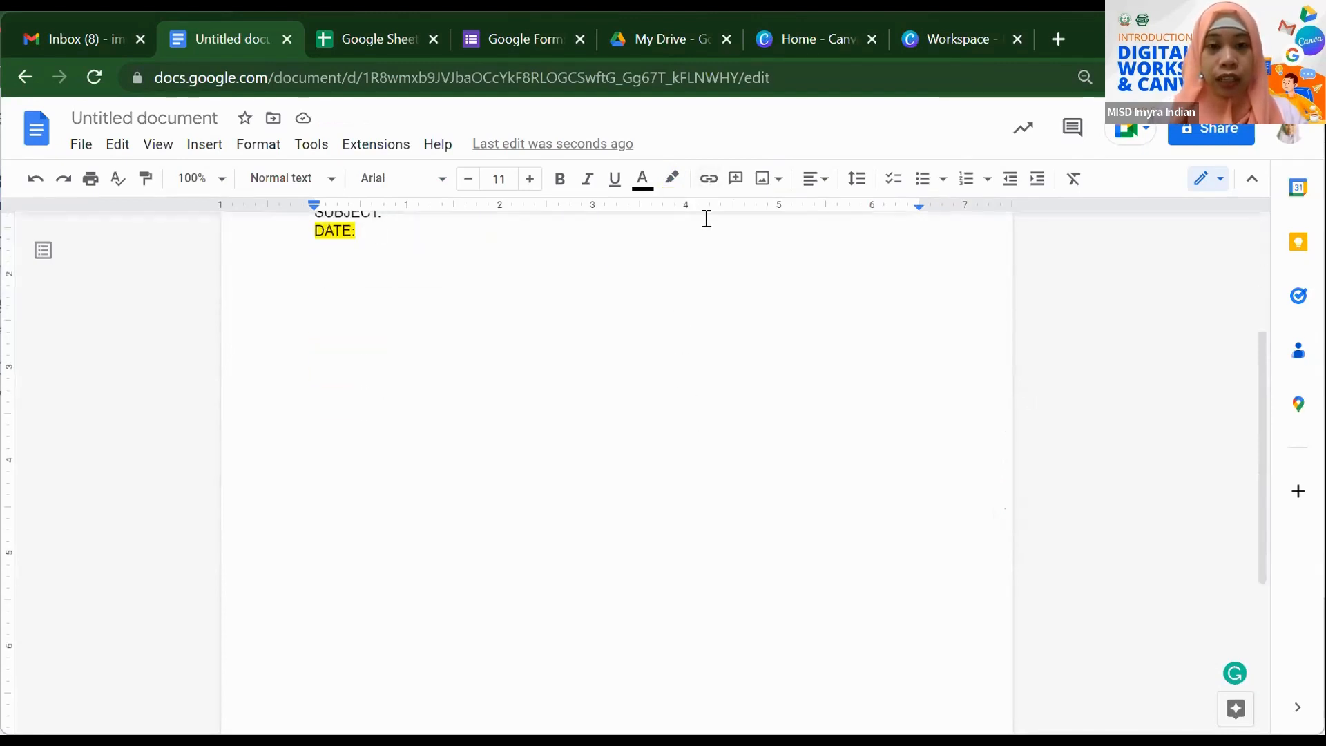
left_click(711, 184)
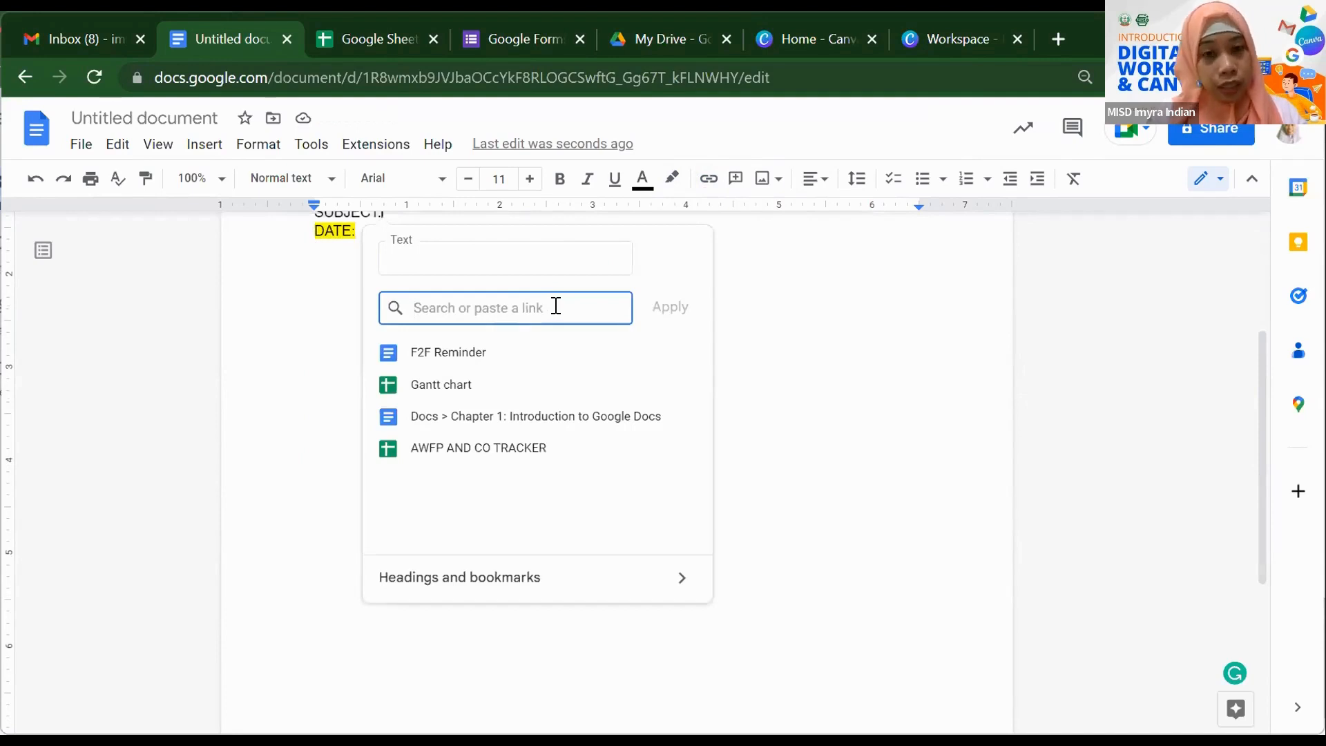
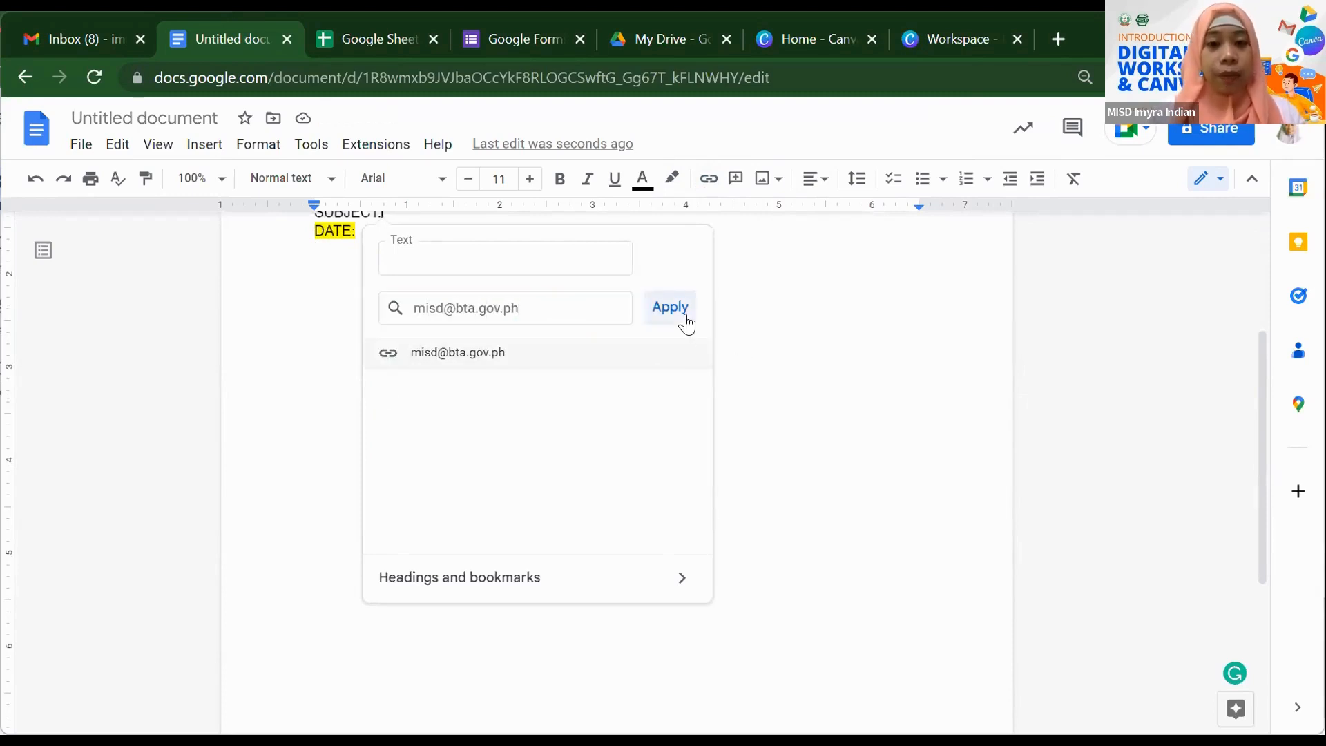
left_click(683, 314)
scroll(687, 320, "up", 1)
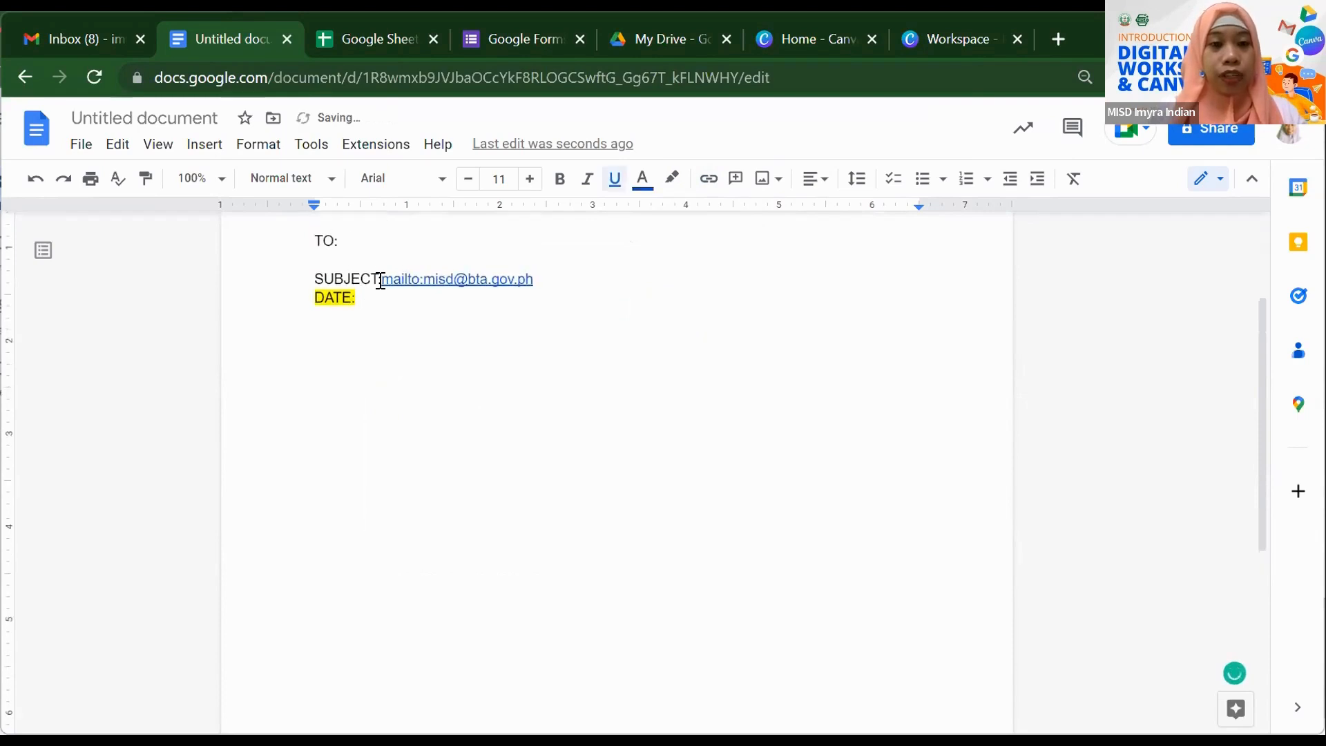
left_click(459, 277)
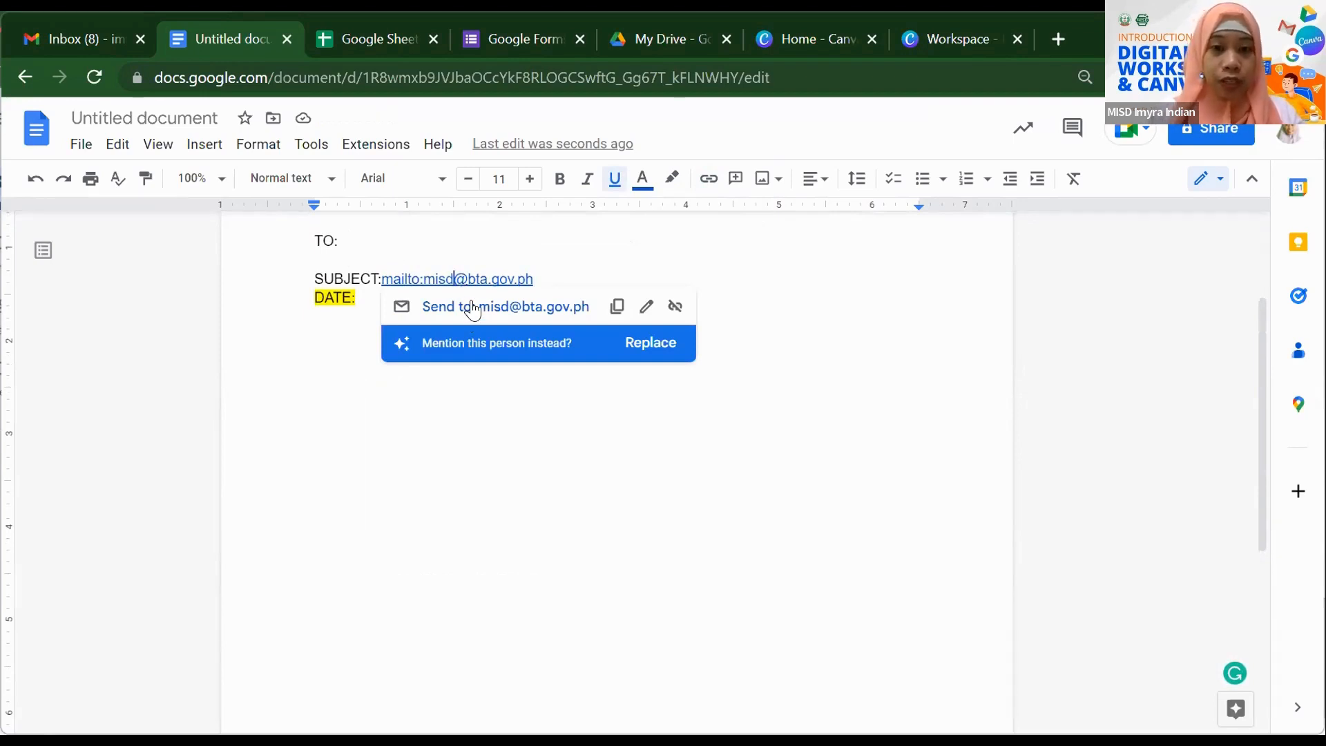
mouse_move(473, 308)
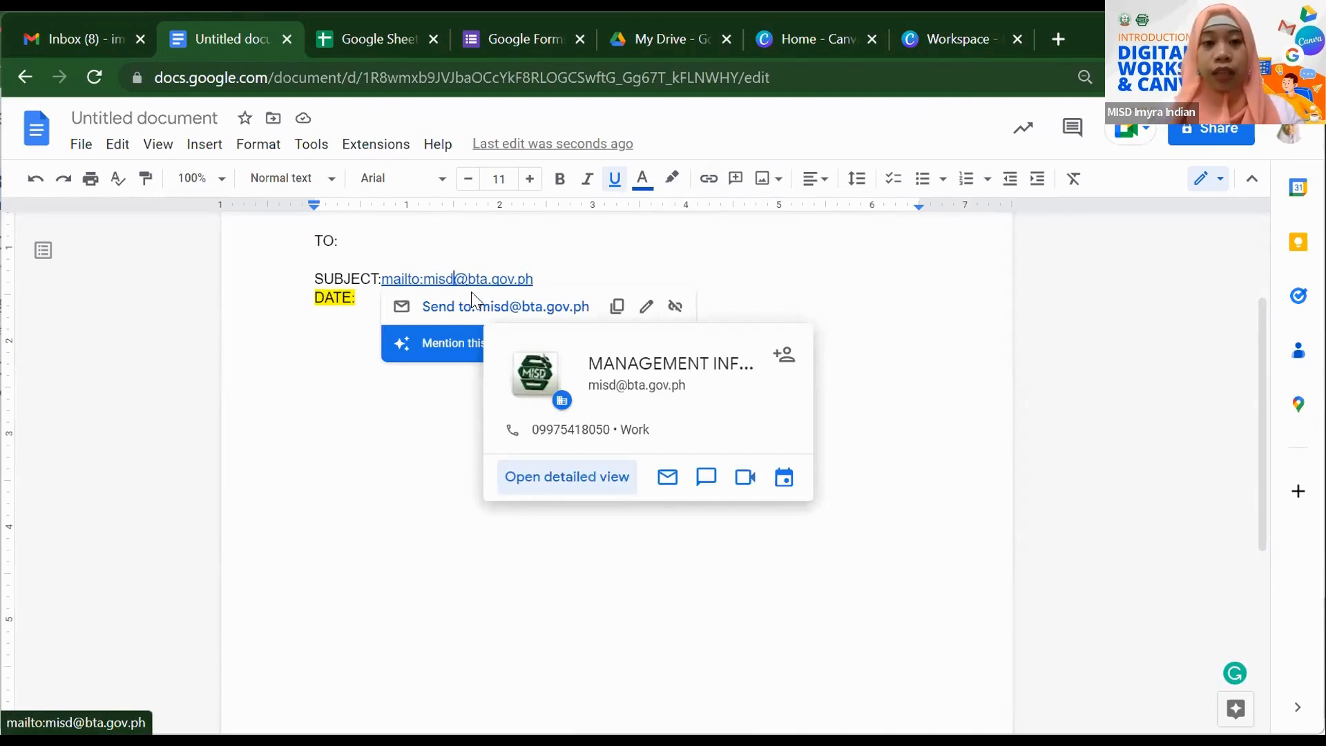
left_click(846, 308)
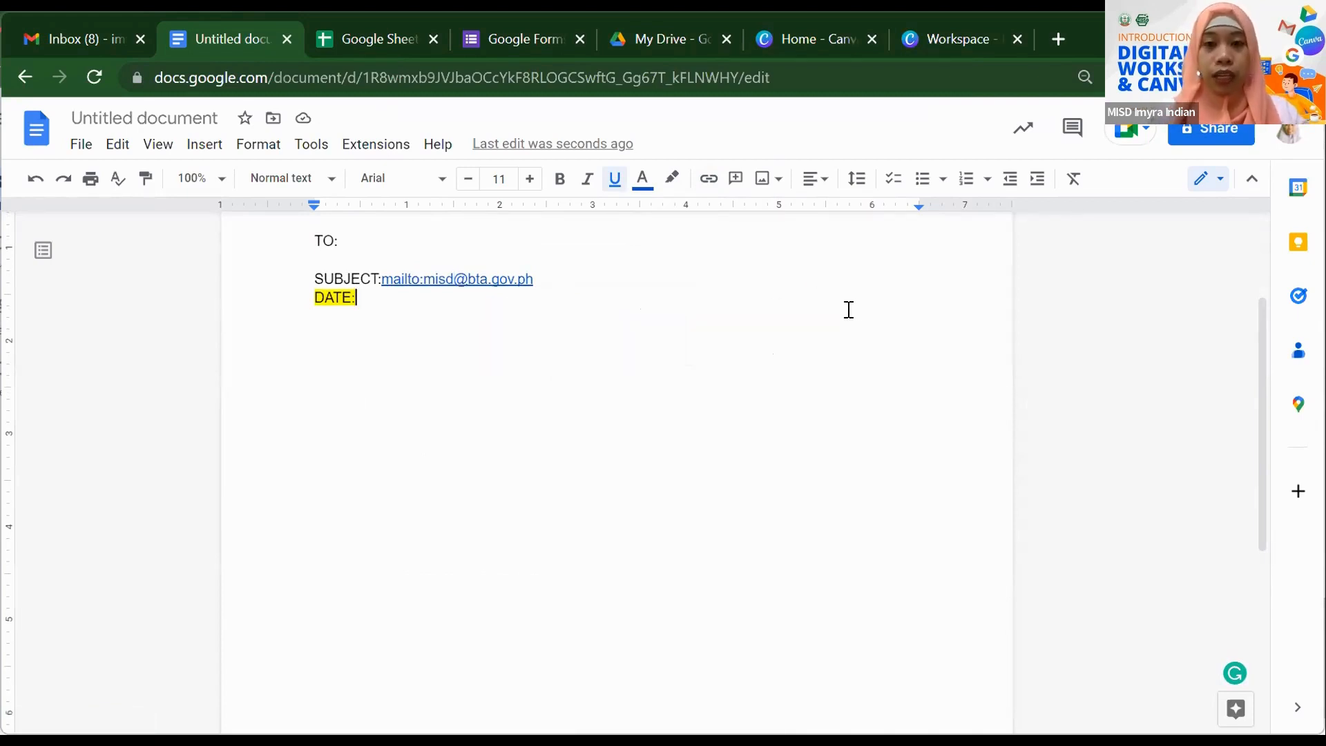
- Comment 'change the date' on the yellow-highlighted DATE: line of the memo
left_click(737, 179)
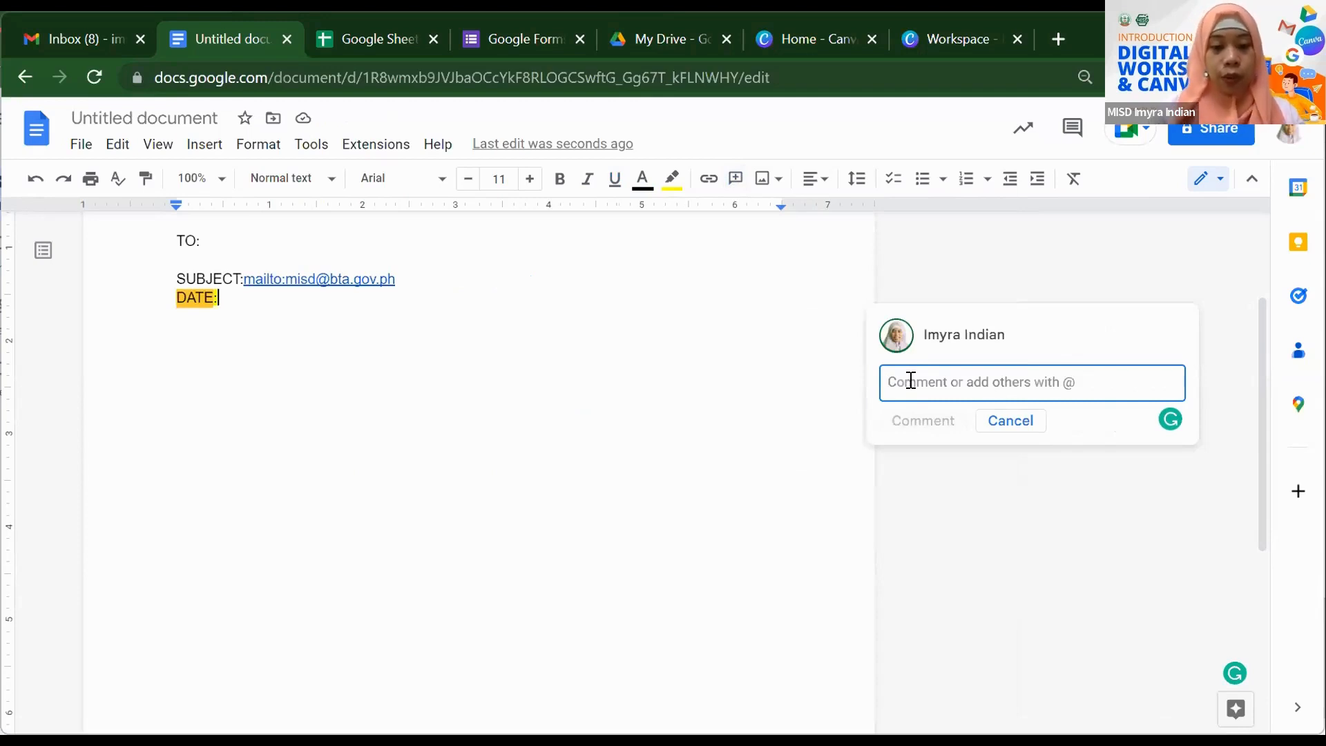
type("chn")
type("nge the da")
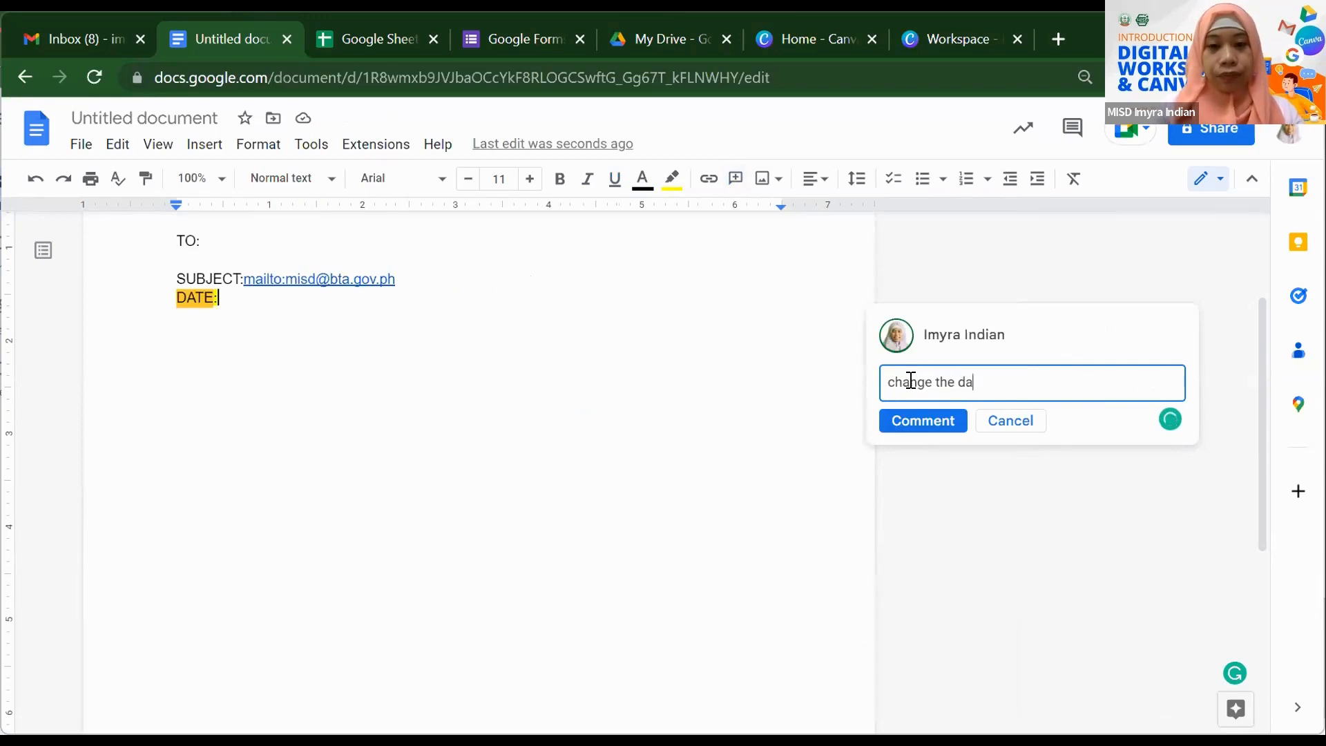
type("te")
left_click(905, 419)
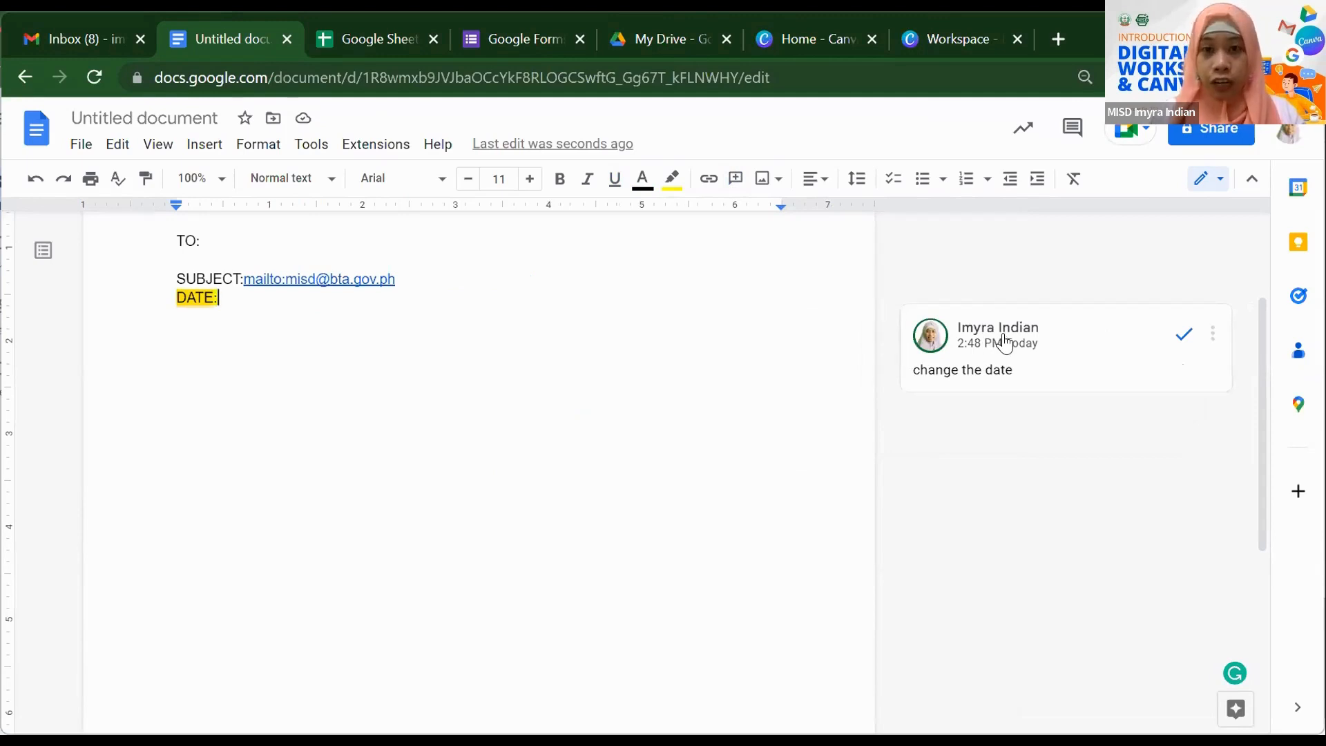
mouse_move(1004, 342)
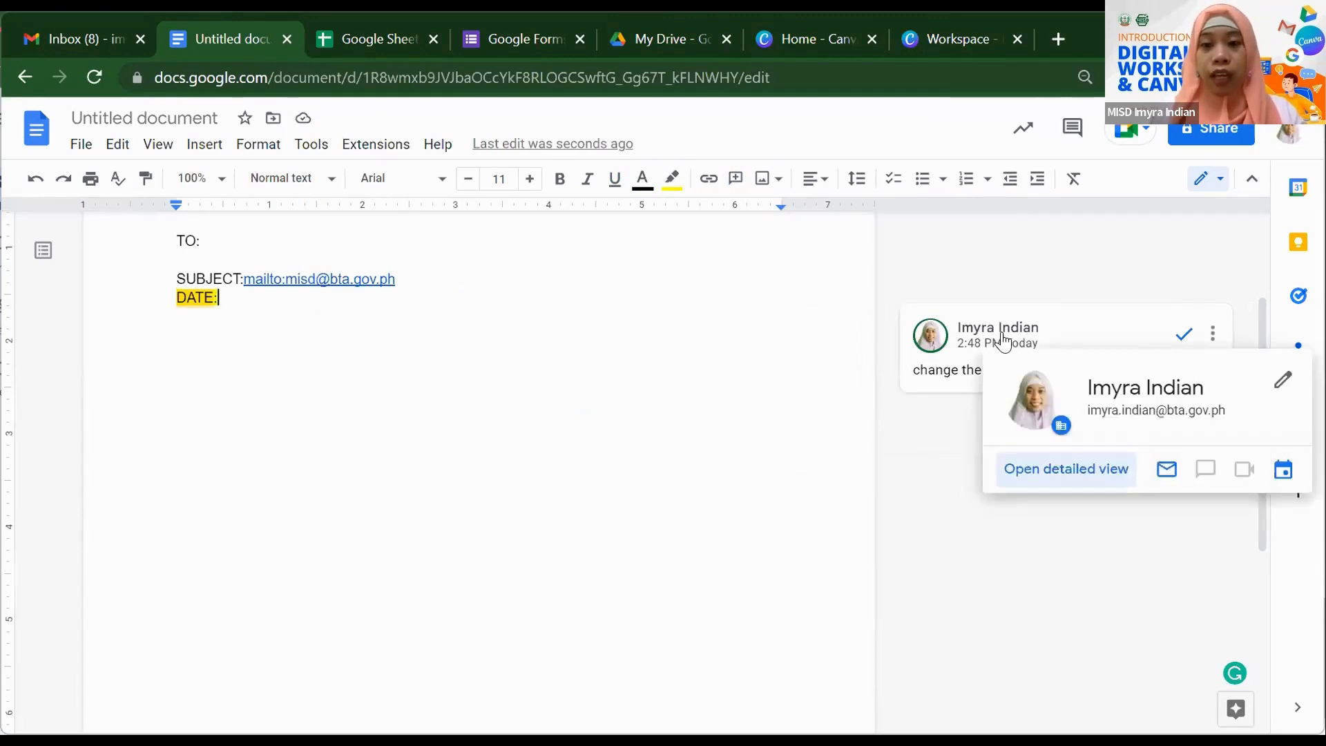
left_click(1191, 131)
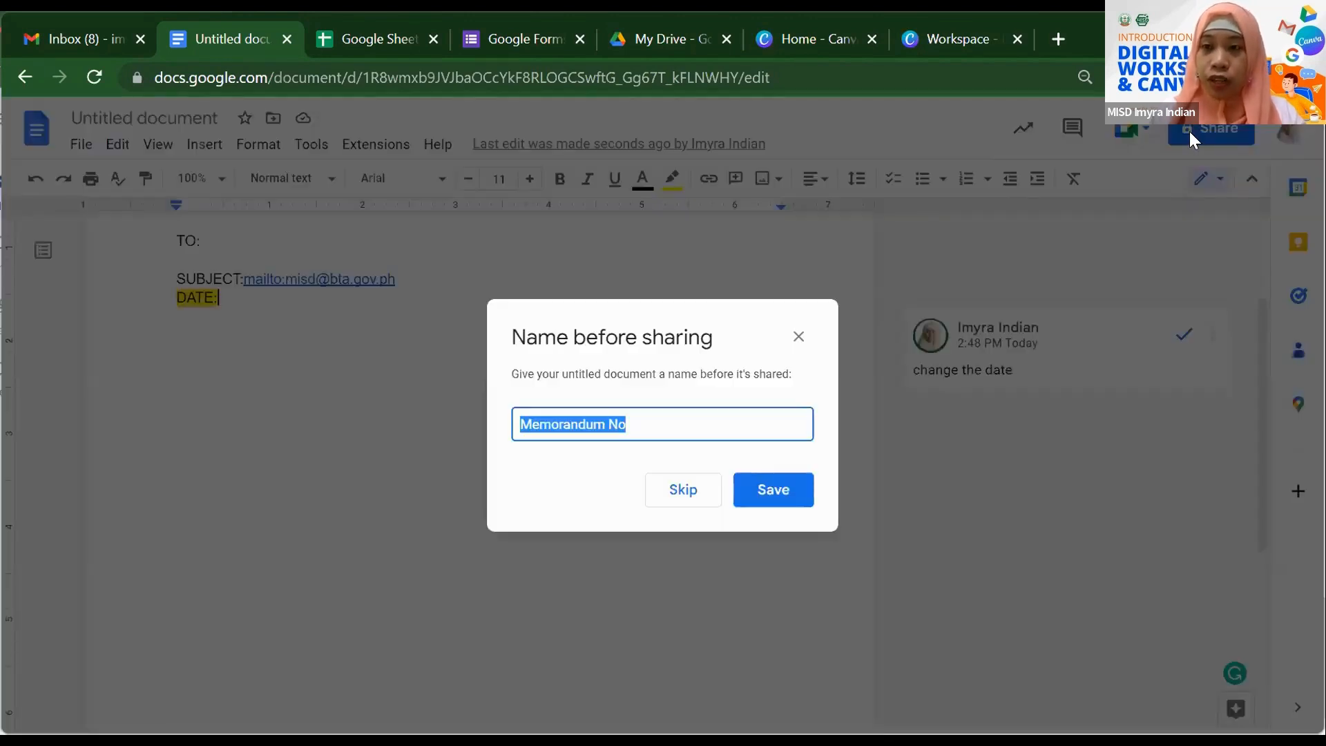
left_click(798, 342)
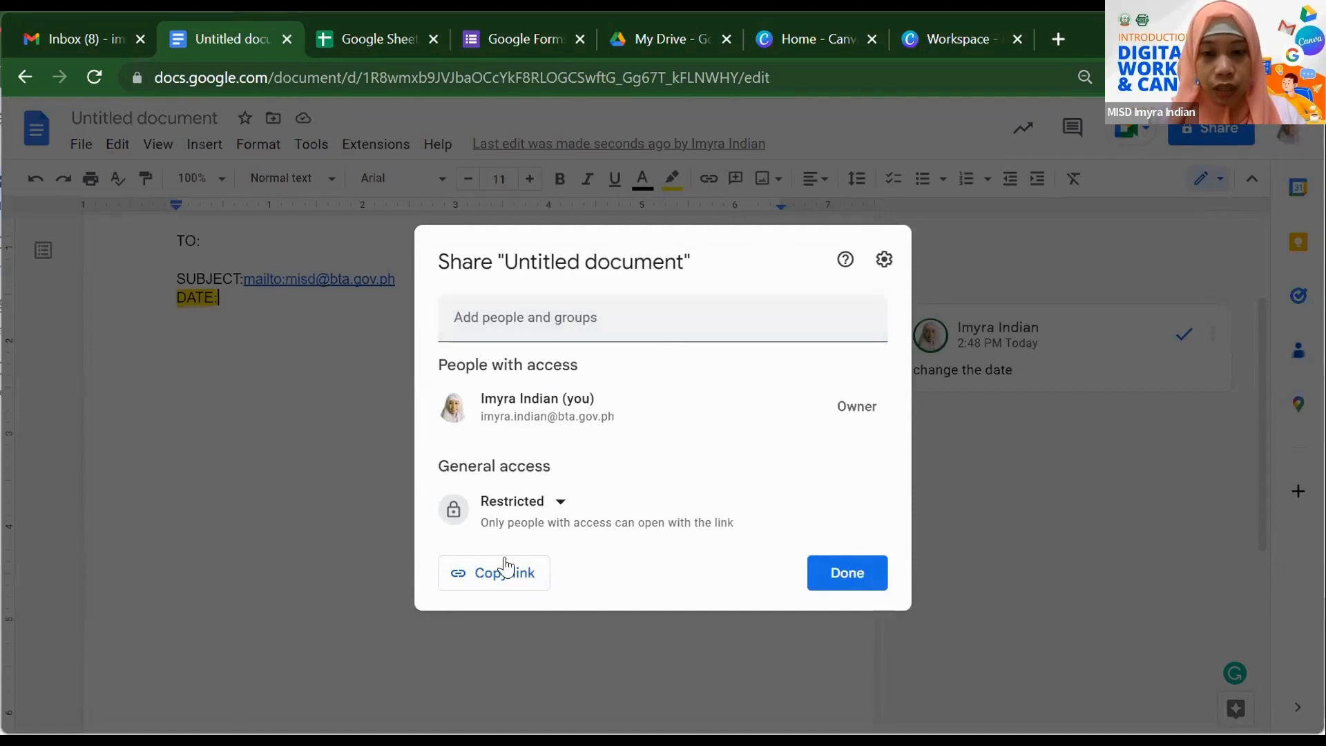
left_click(828, 583)
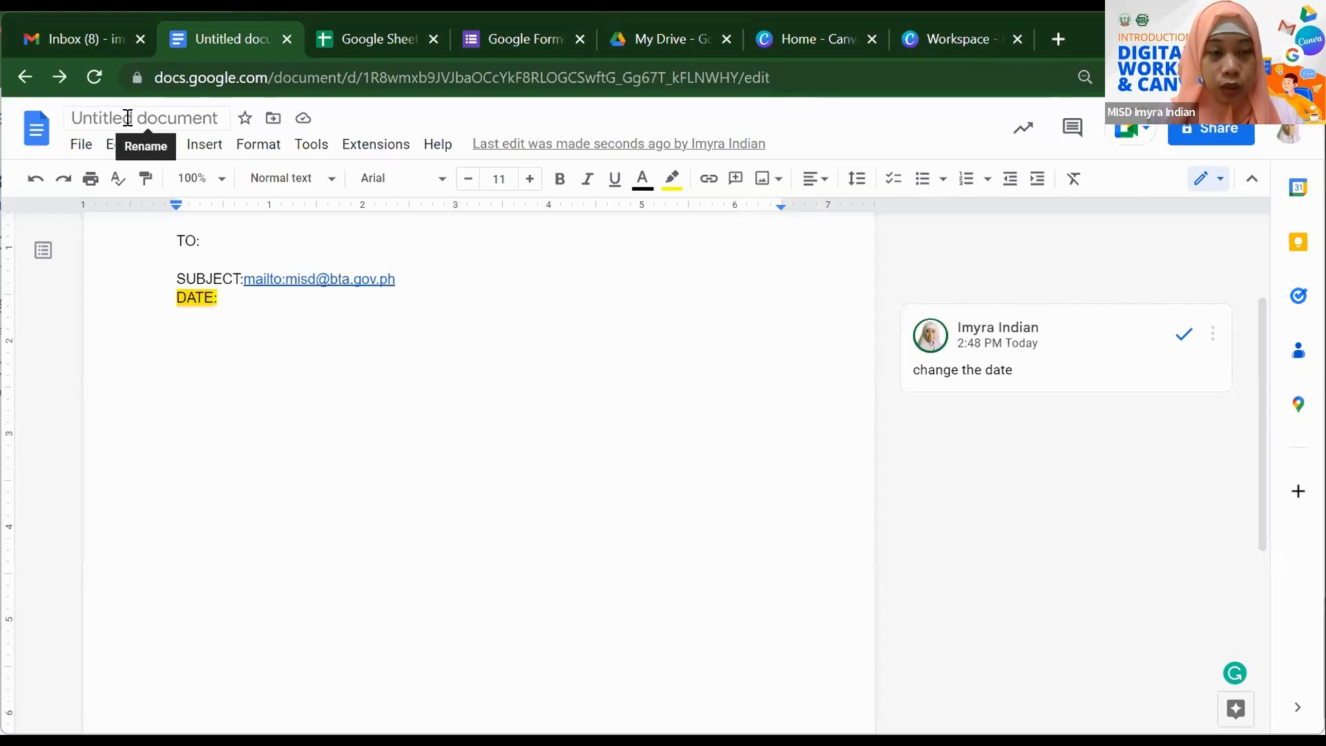
- Replace the untitled document's title with 'Memo'
left_click(123, 115)
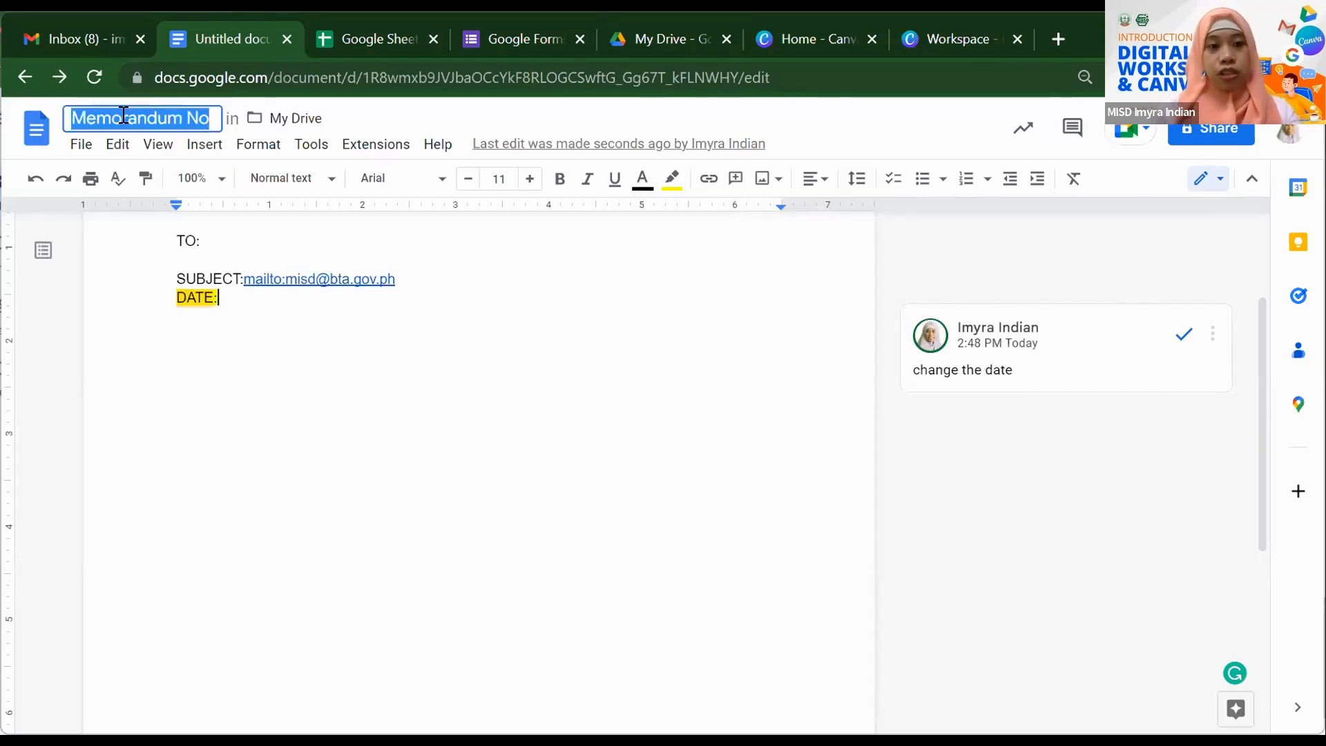
type("Memo")
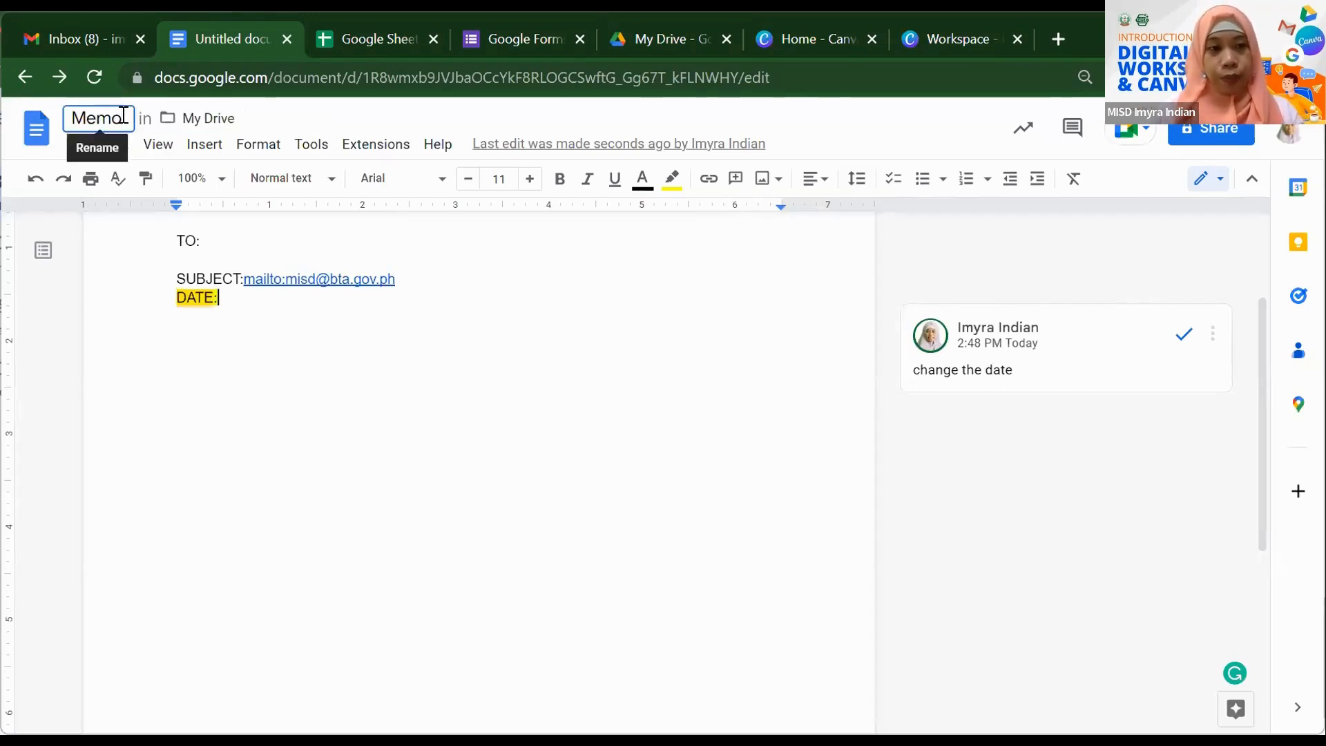
left_click(504, 379)
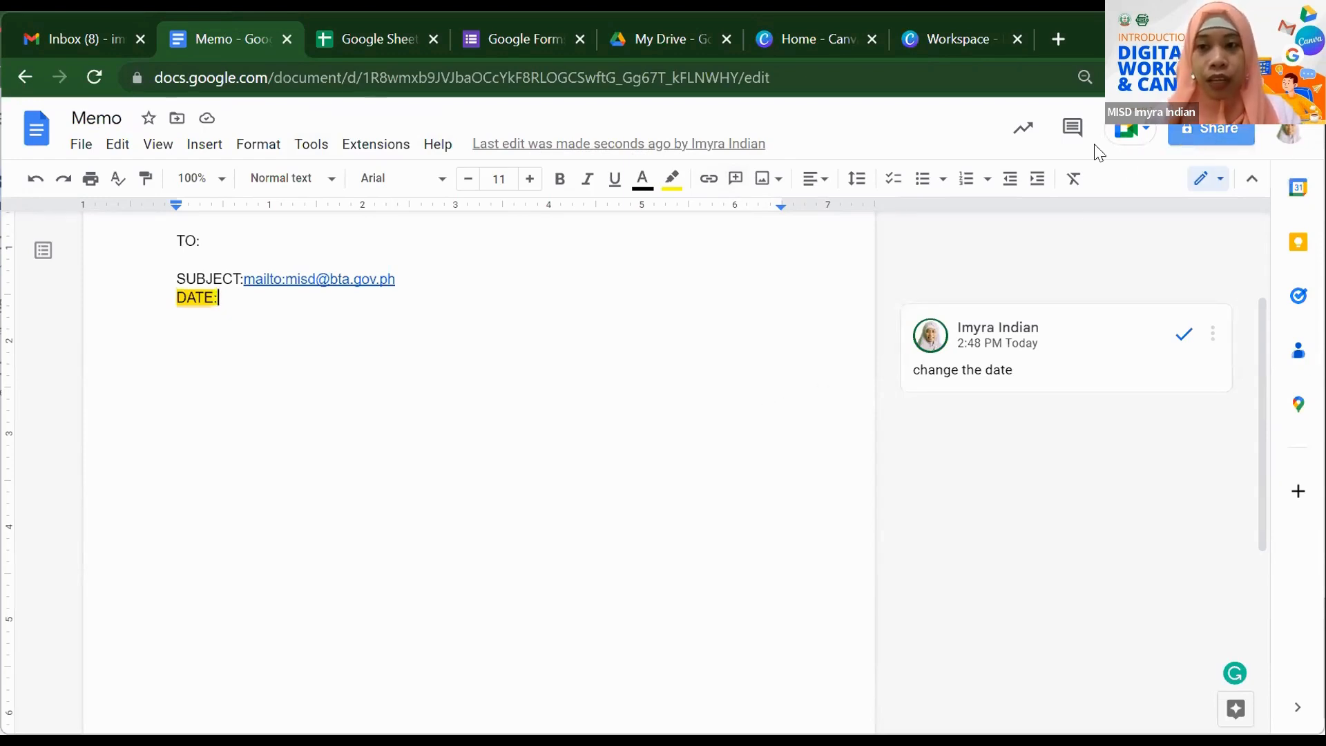
- Add the collaborator in Memo's Share dialog and set their access role to Editor
left_click(1211, 132)
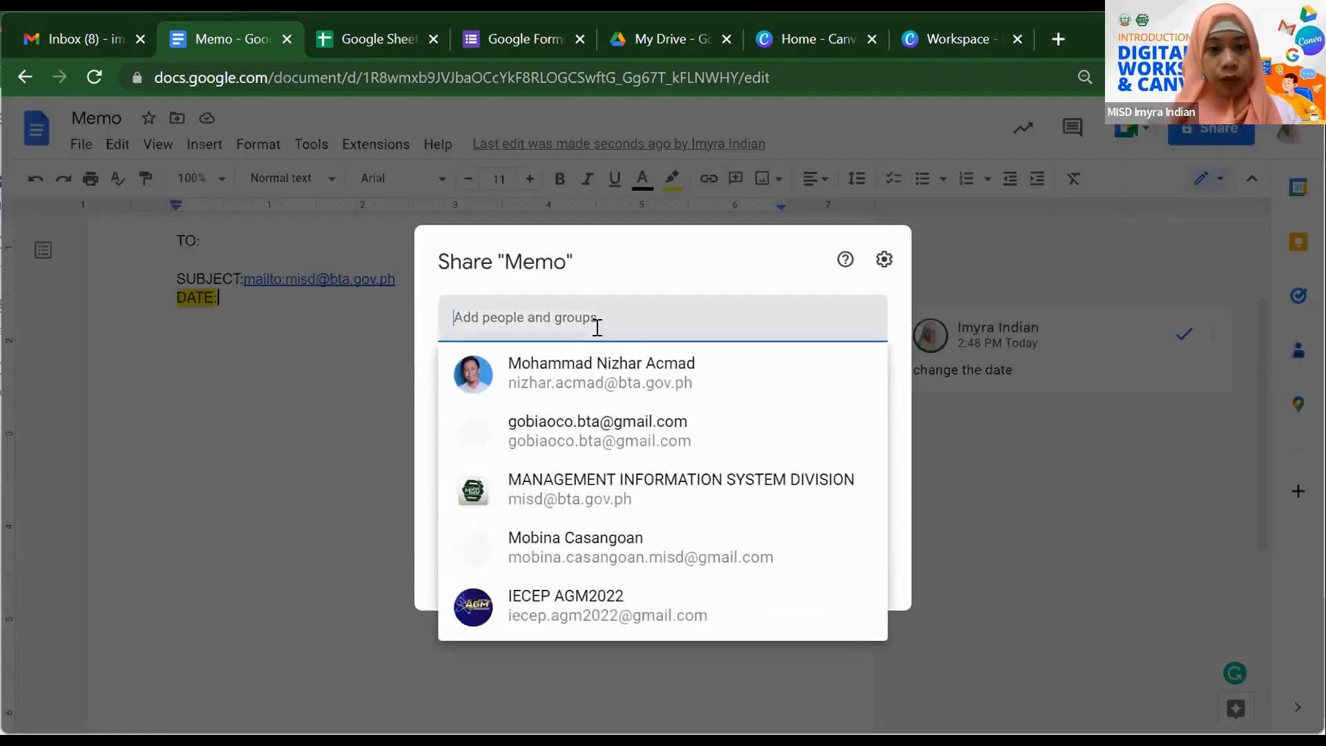
type("mobi")
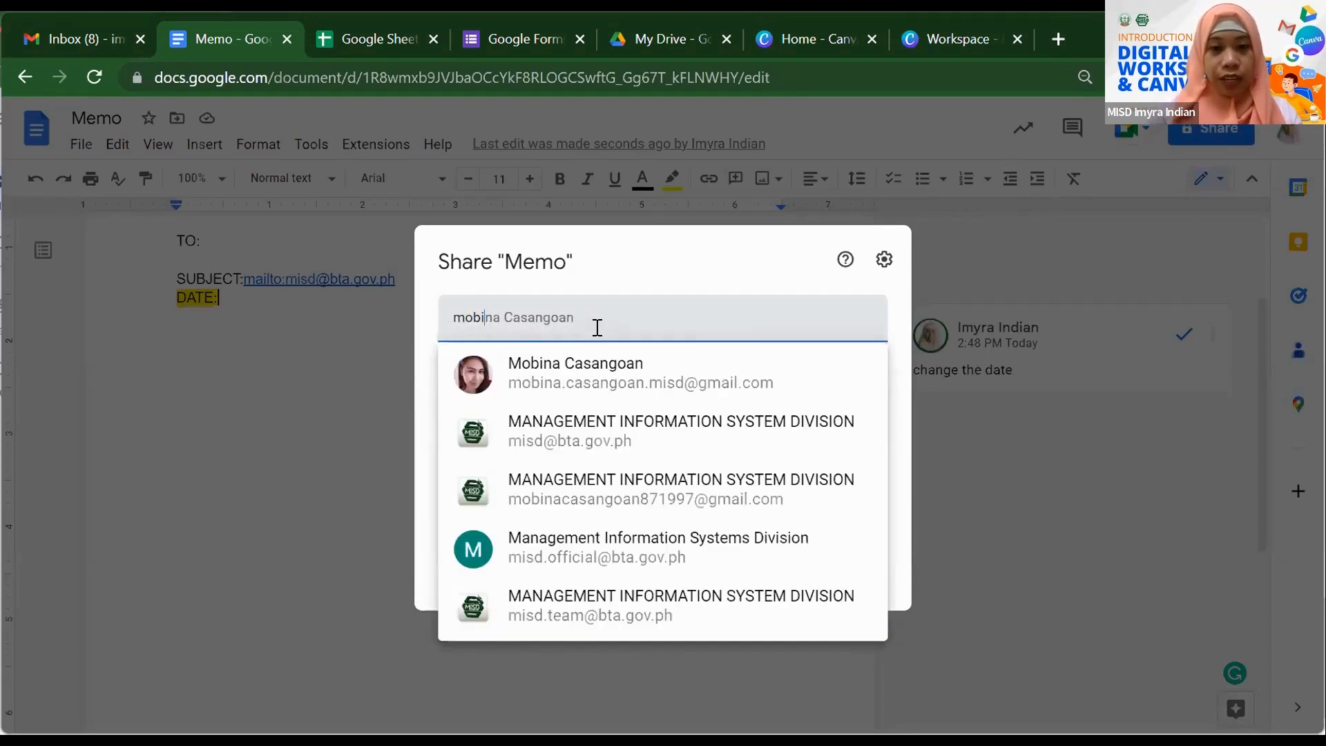
left_click(617, 382)
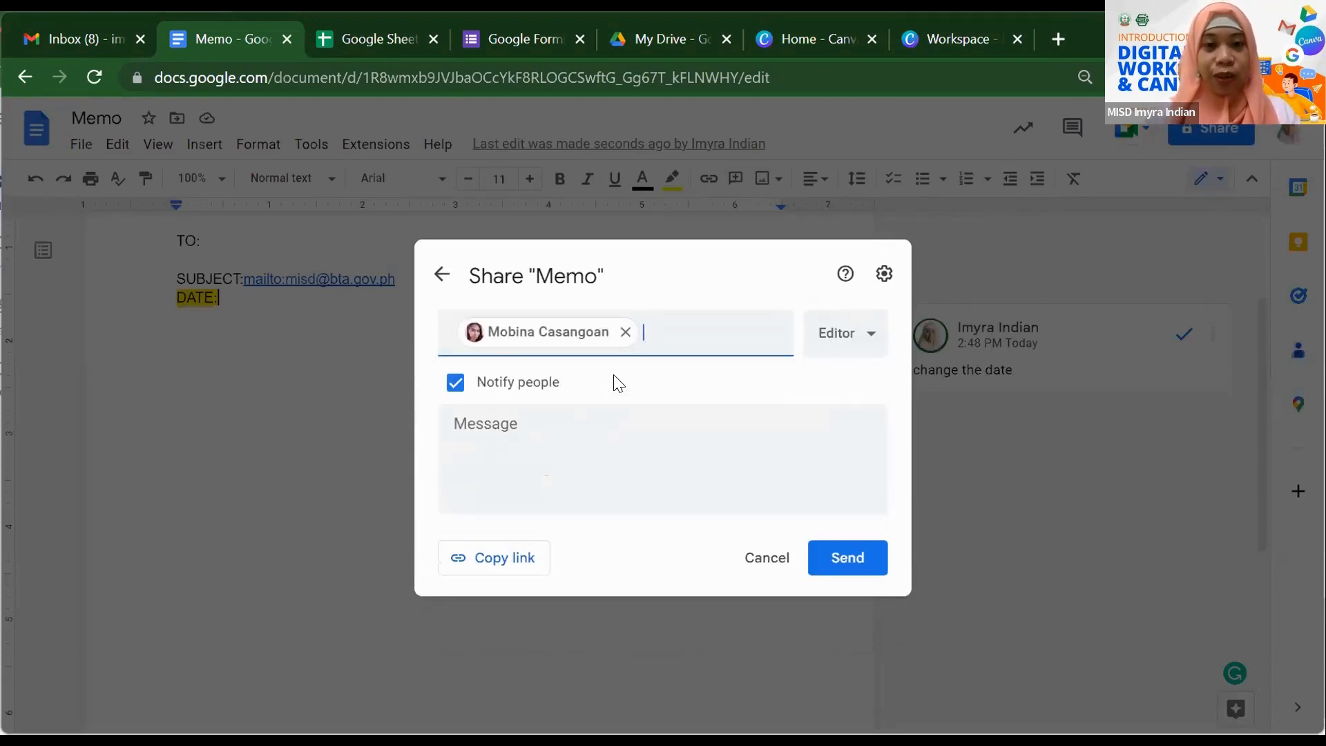
left_click(865, 354)
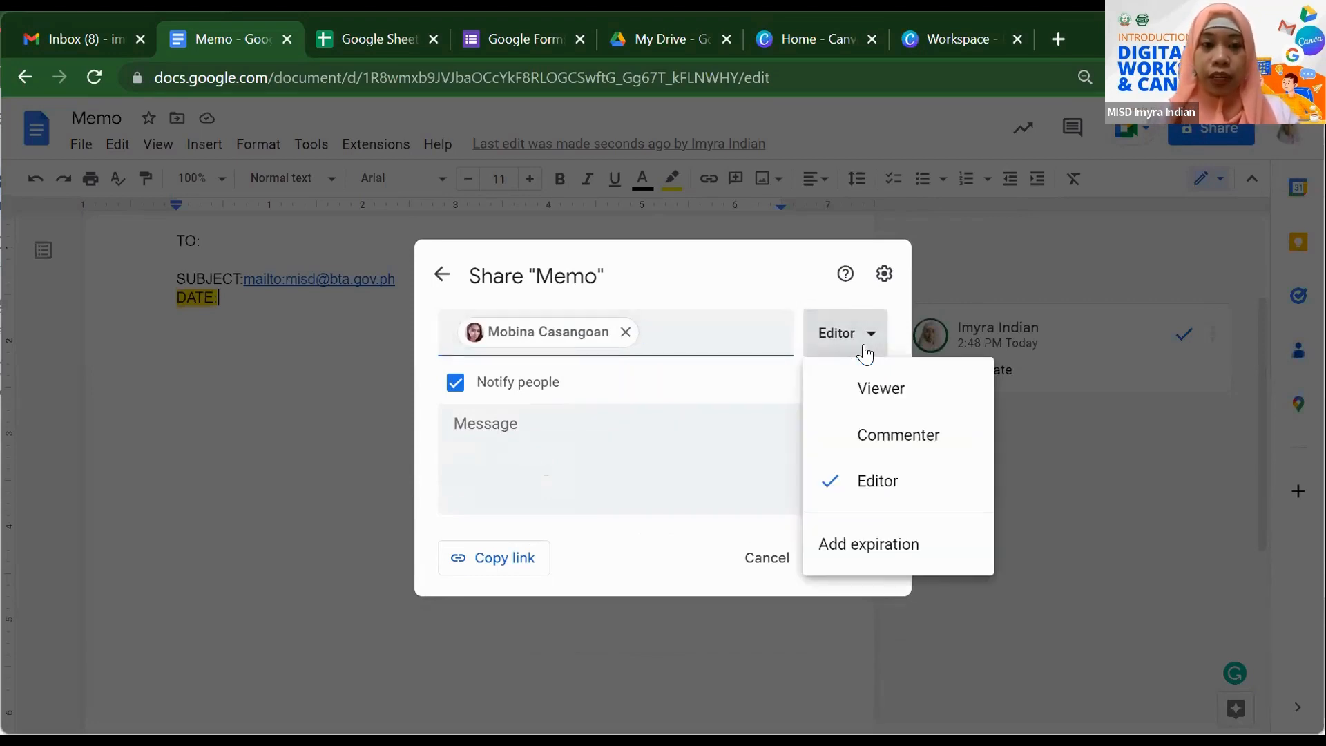
left_click(861, 395)
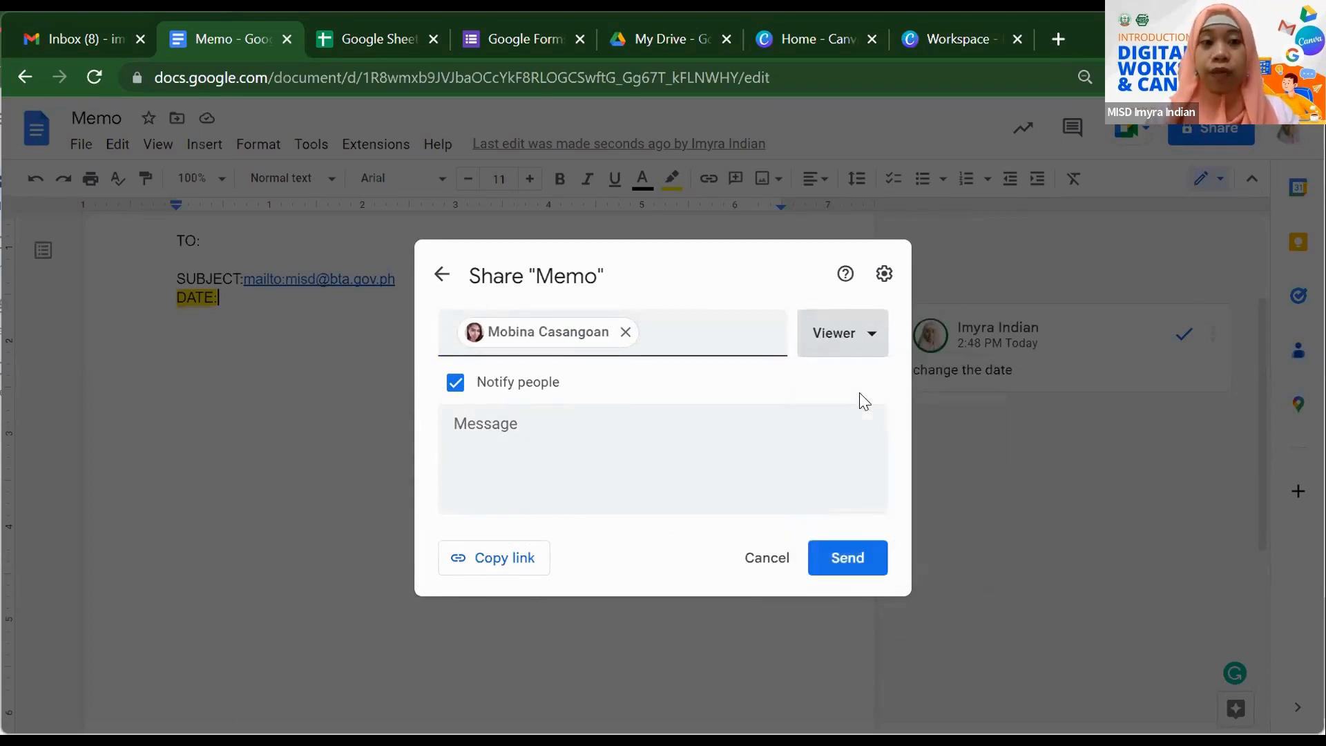
left_click(857, 333)
left_click(869, 441)
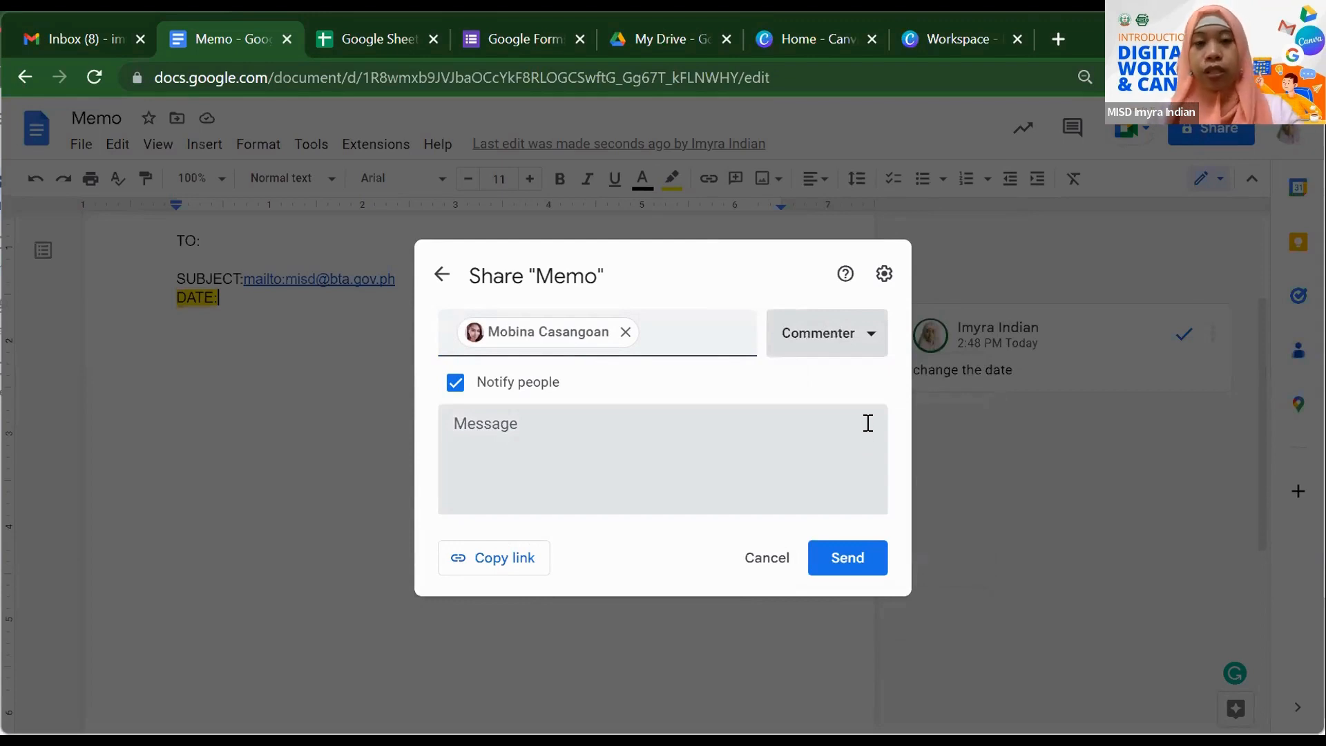
left_click(867, 346)
left_click(827, 477)
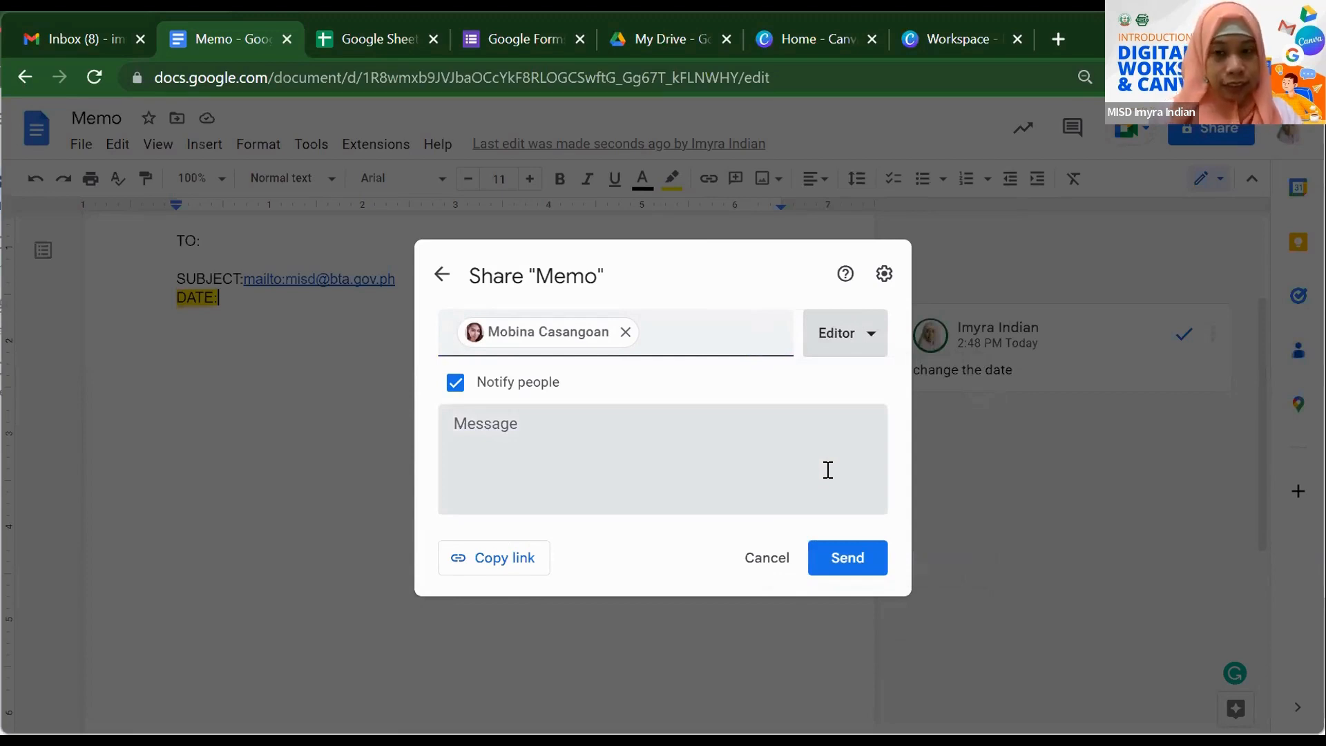
- Add the invitation note 'Please revise.' and copy Memo's link before going to Gmail
left_click(534, 436)
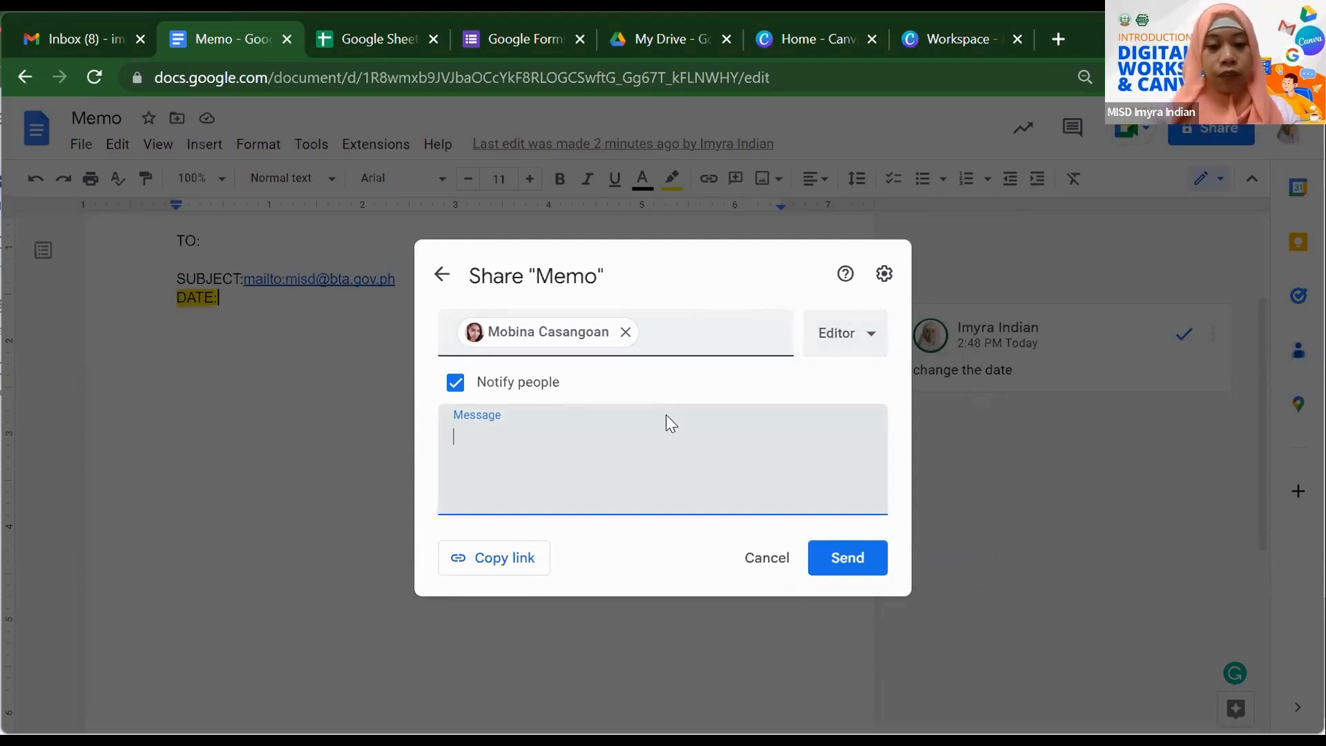
type("Please ")
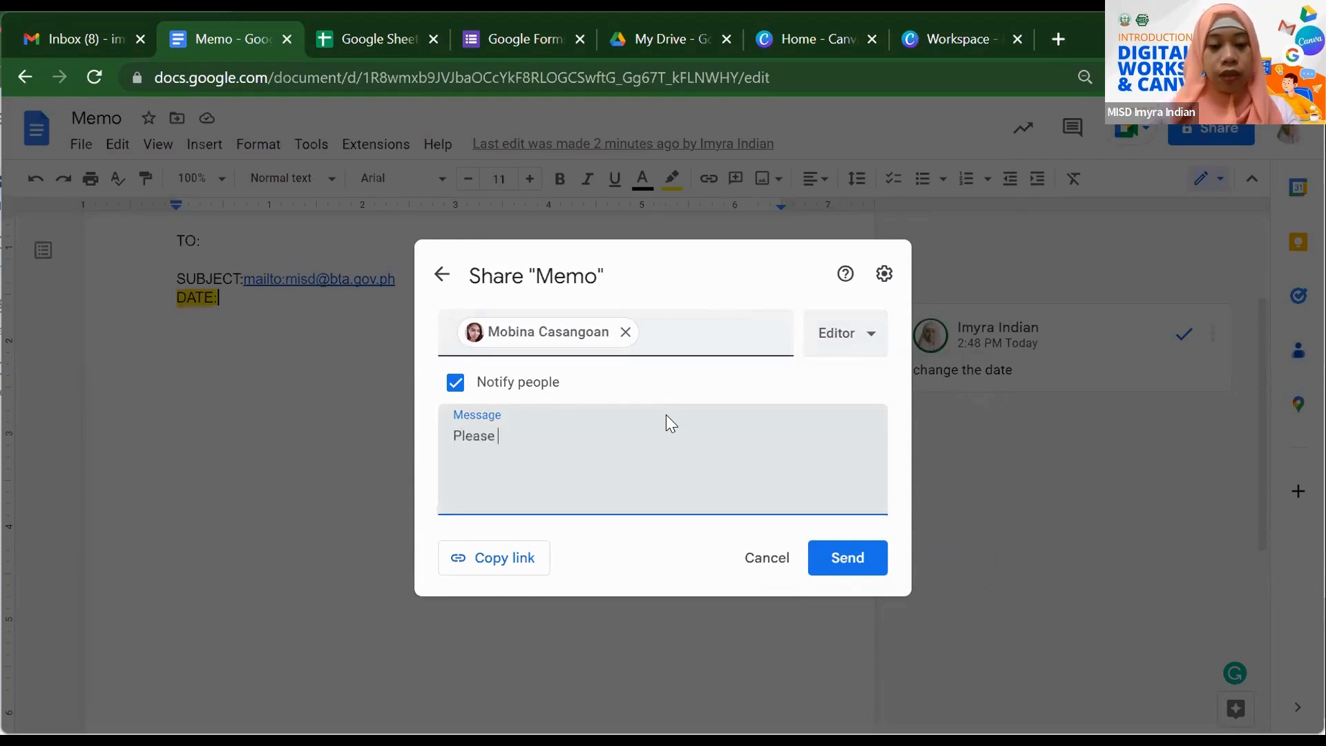
type("revise.")
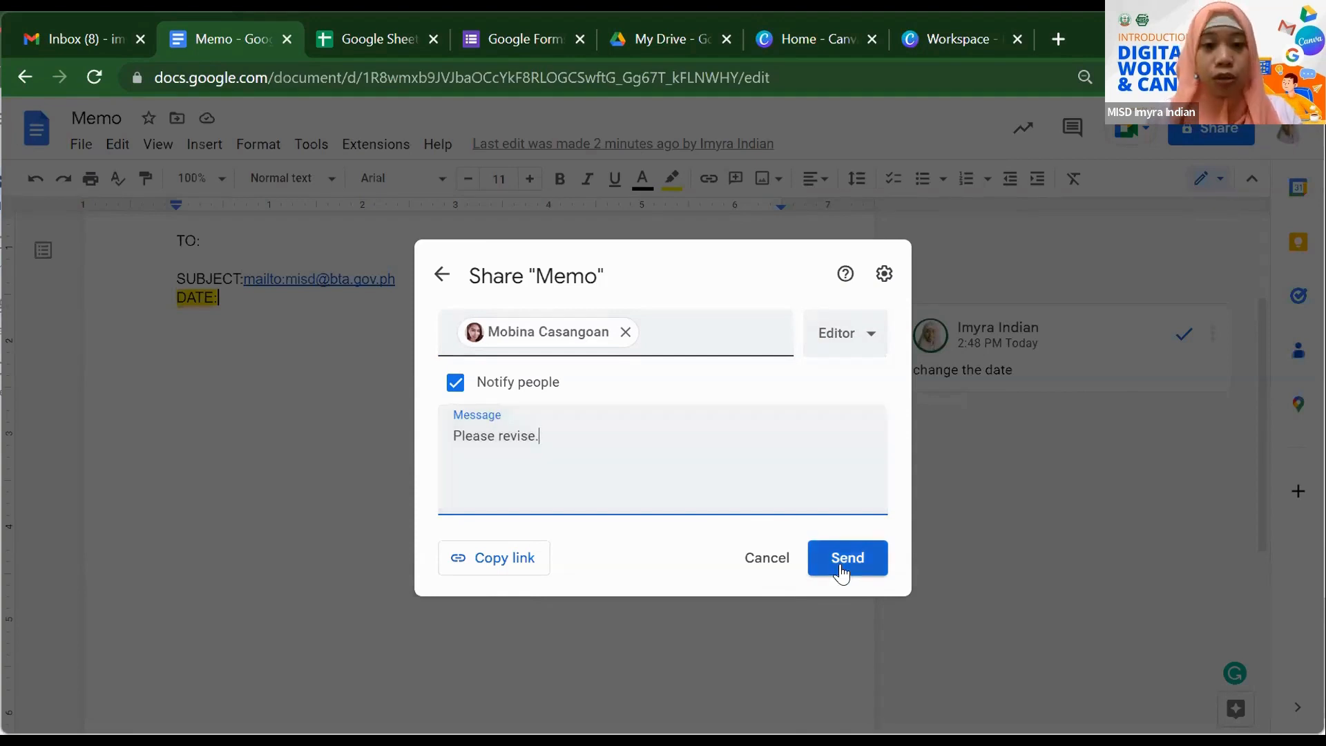
left_click(505, 565)
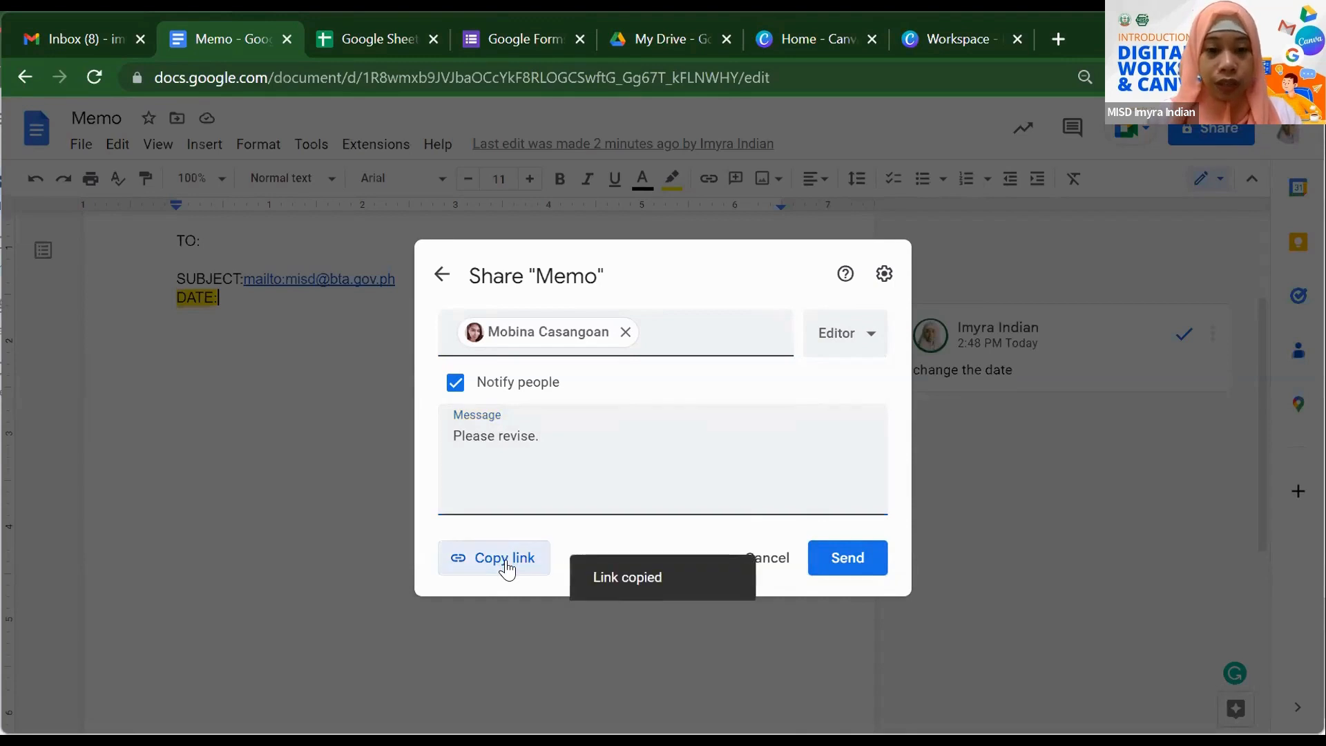
left_click(54, 35)
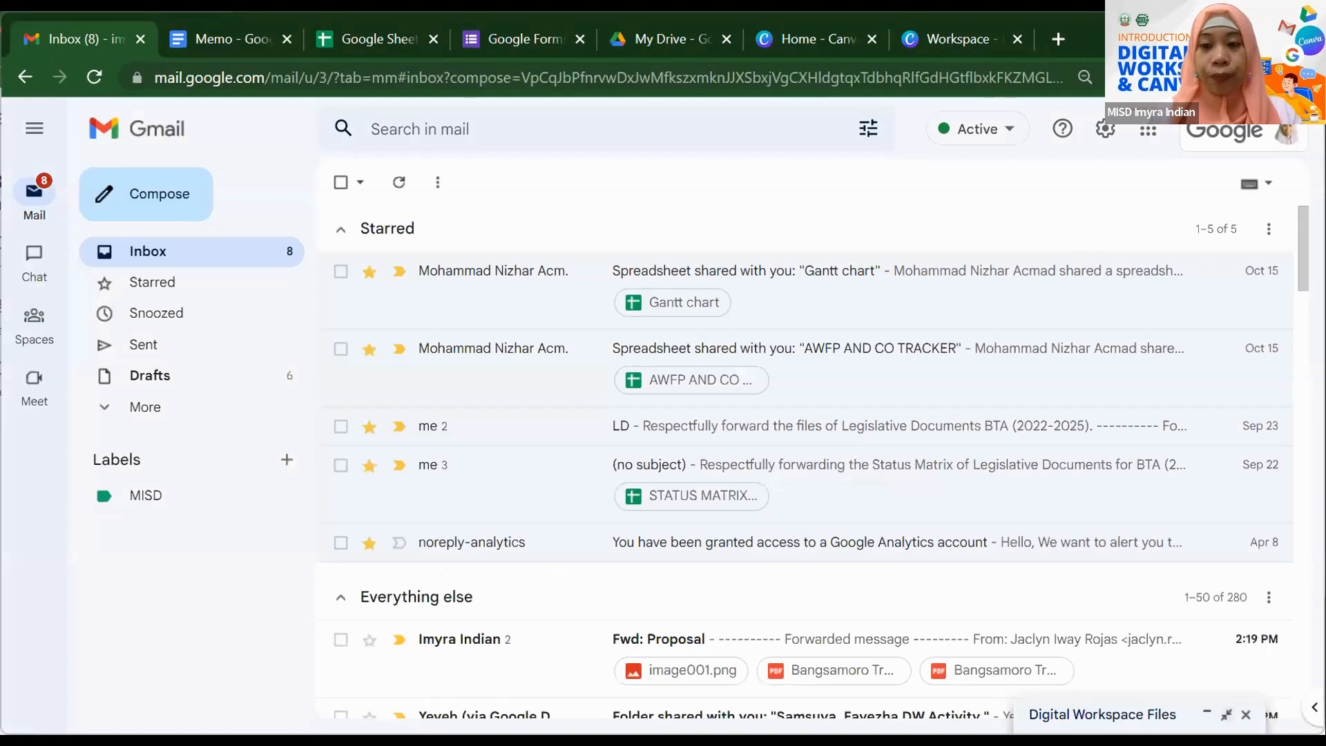
- Paste Memo's link on its own line below the form link in the Digital Workspace Files draft
left_click(1167, 714)
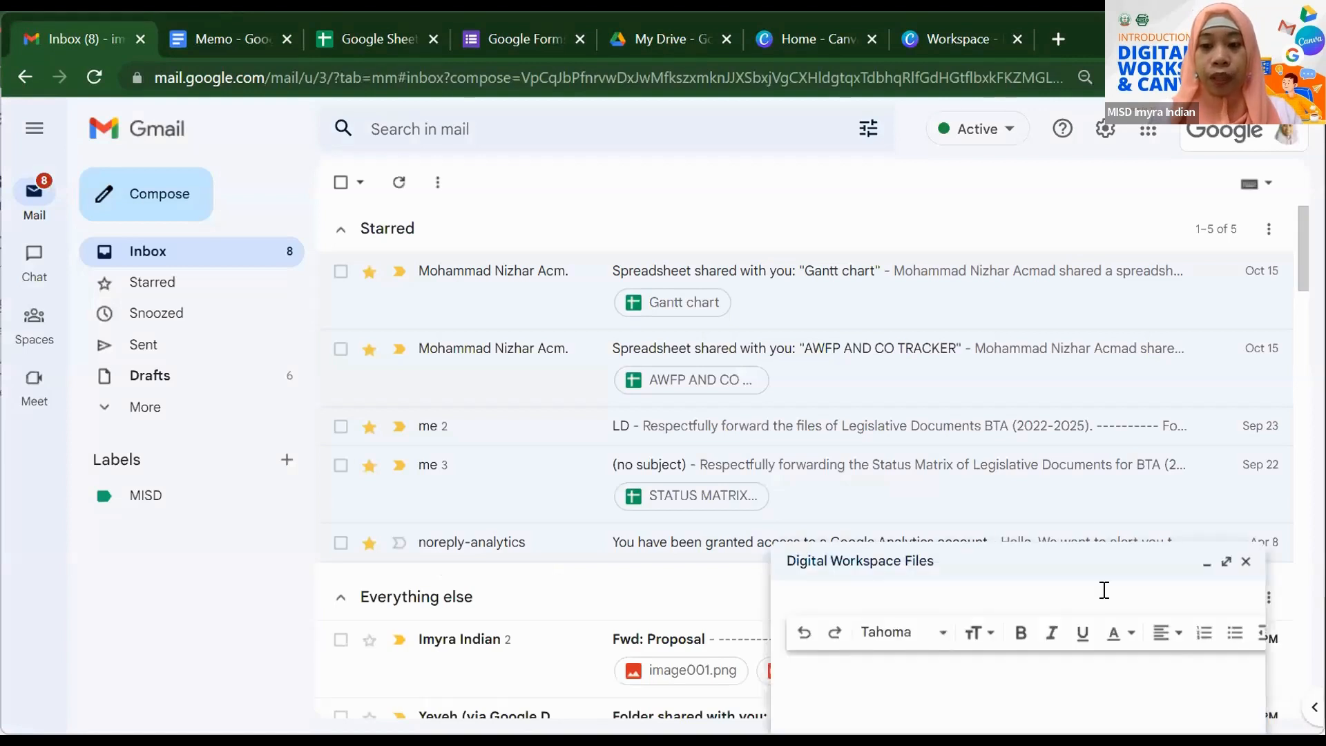
left_click(913, 459)
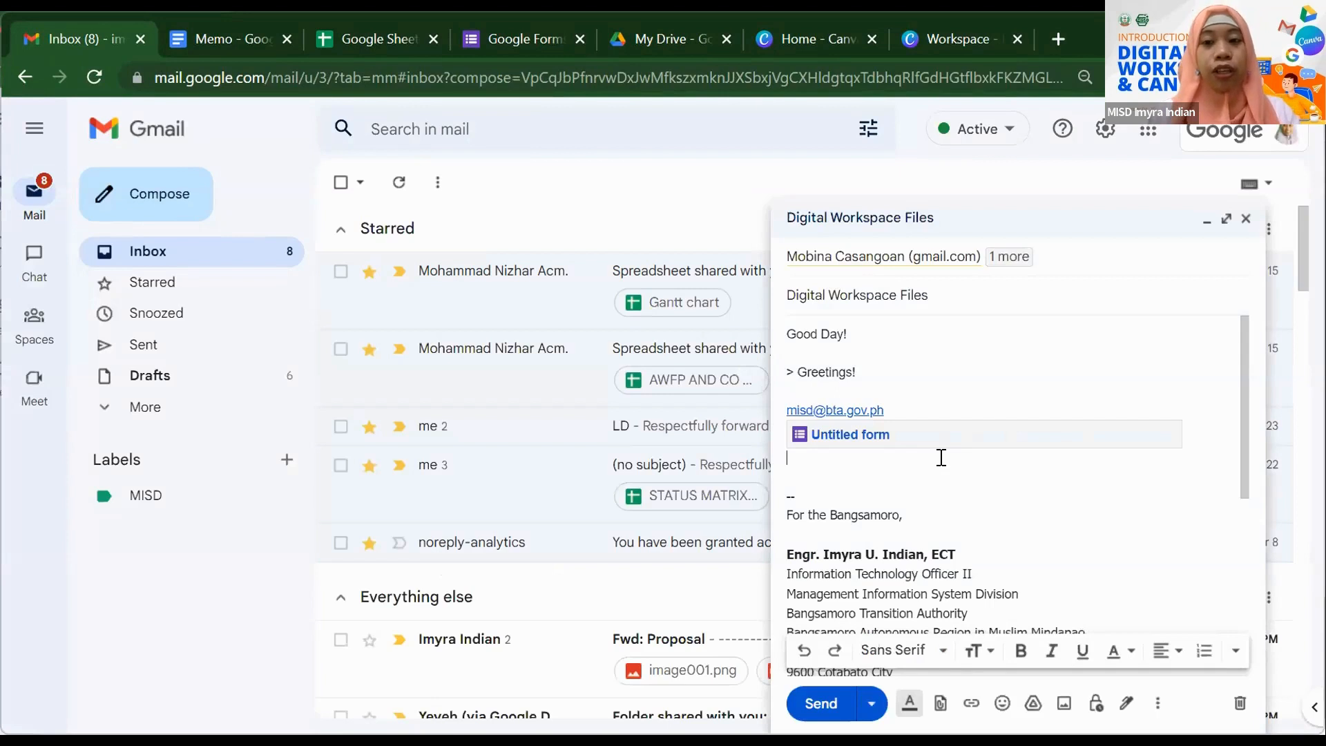
key("ctrl+v")
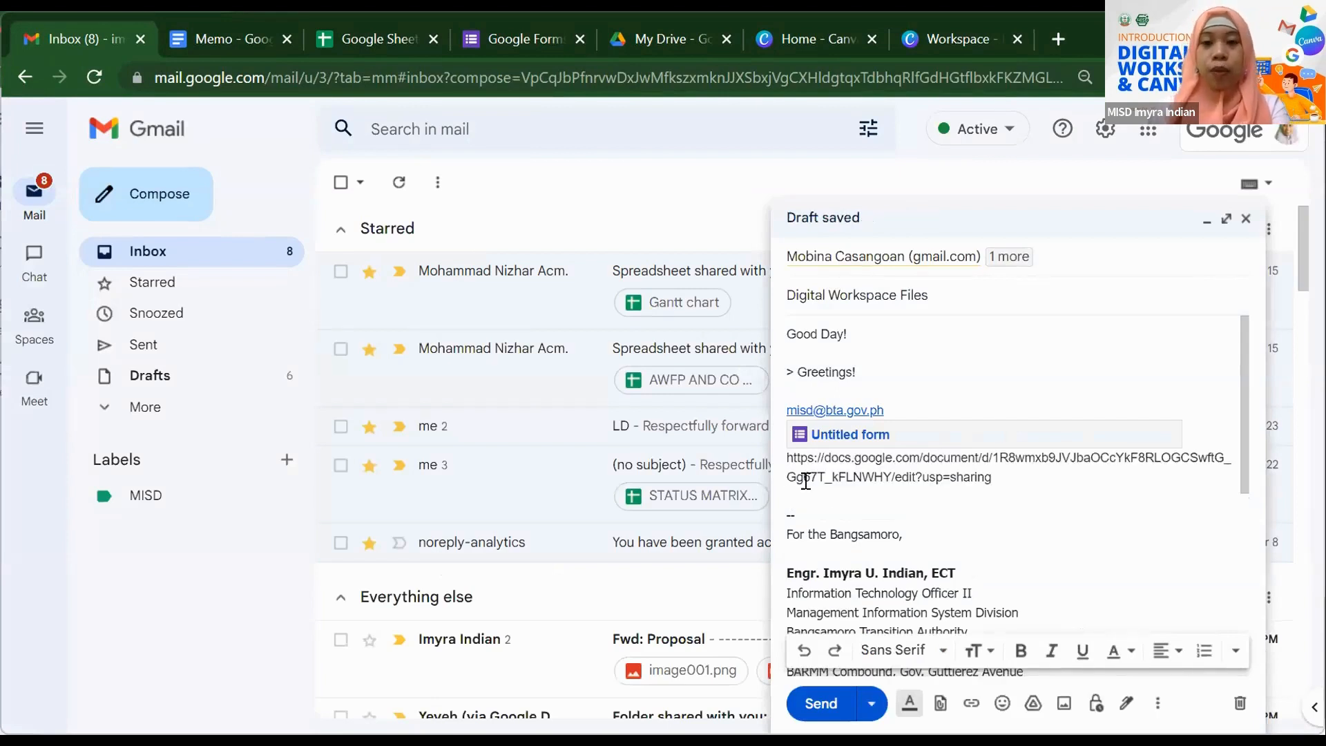
left_click(791, 458)
key("Return")
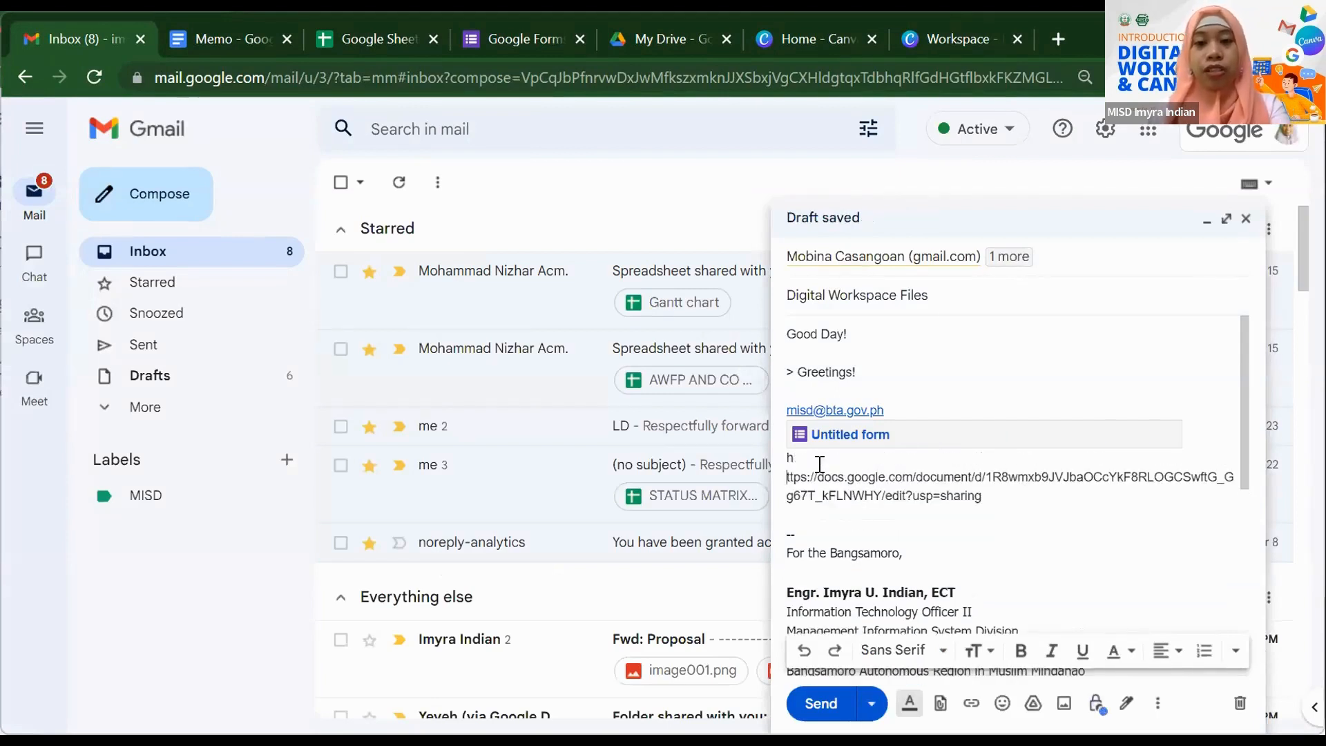
left_click(177, 40)
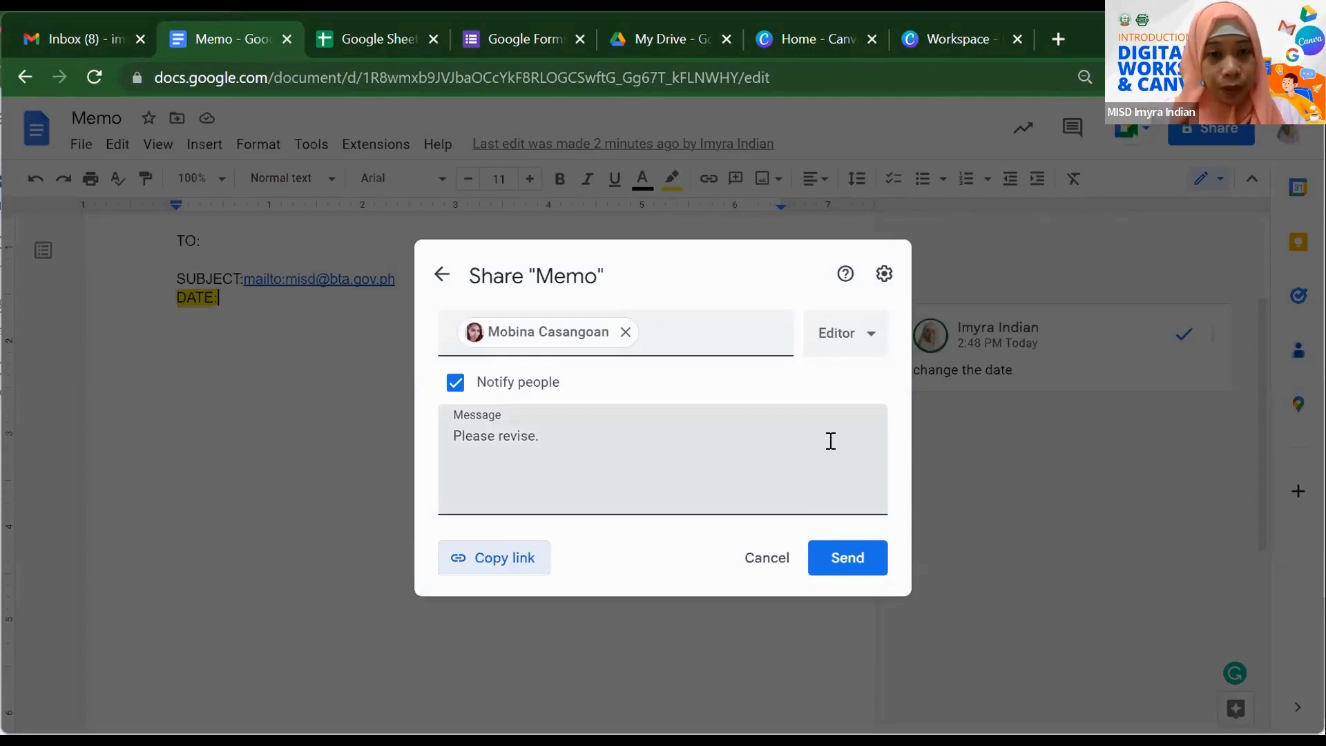
- Send the Share 'Memo' editor invitation with its 'Please revise.' note
left_click(842, 561)
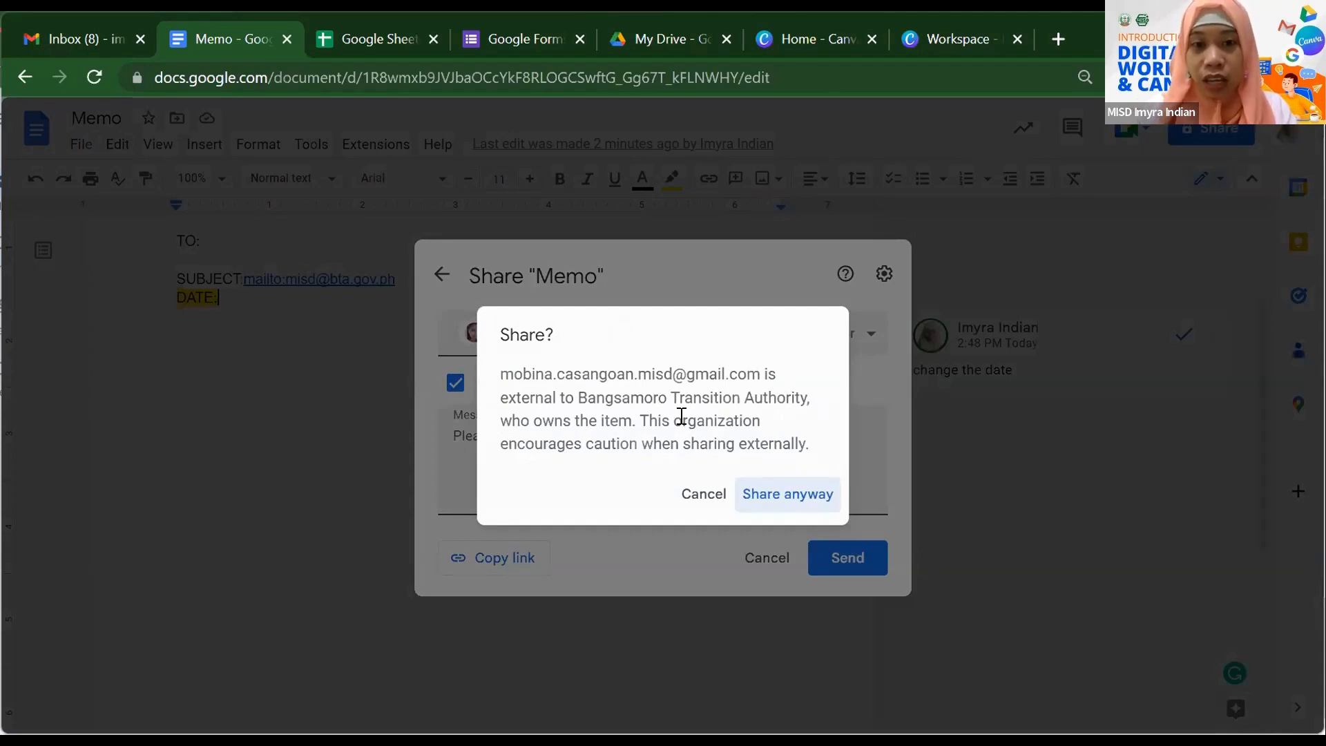
- Share anyway with the external address, then confirm the collaborator is listed as Editor
left_click(793, 495)
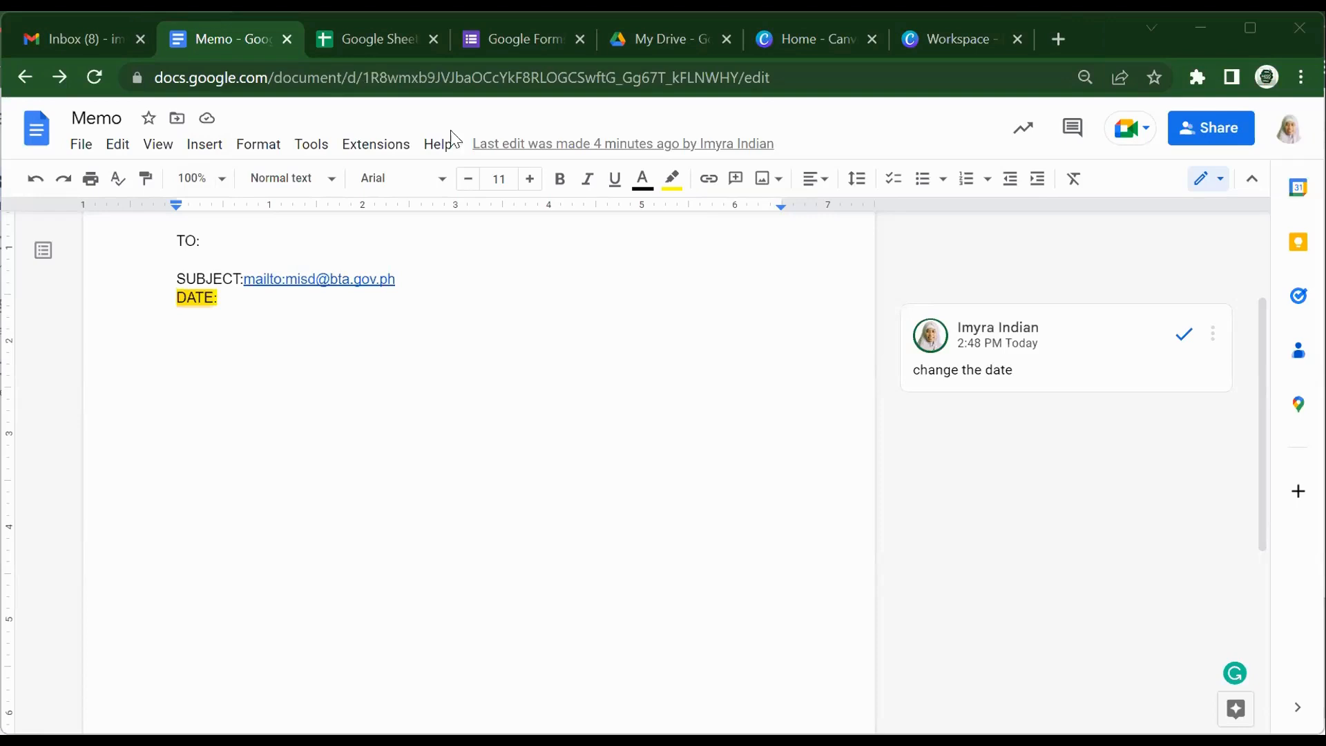
left_click(1200, 126)
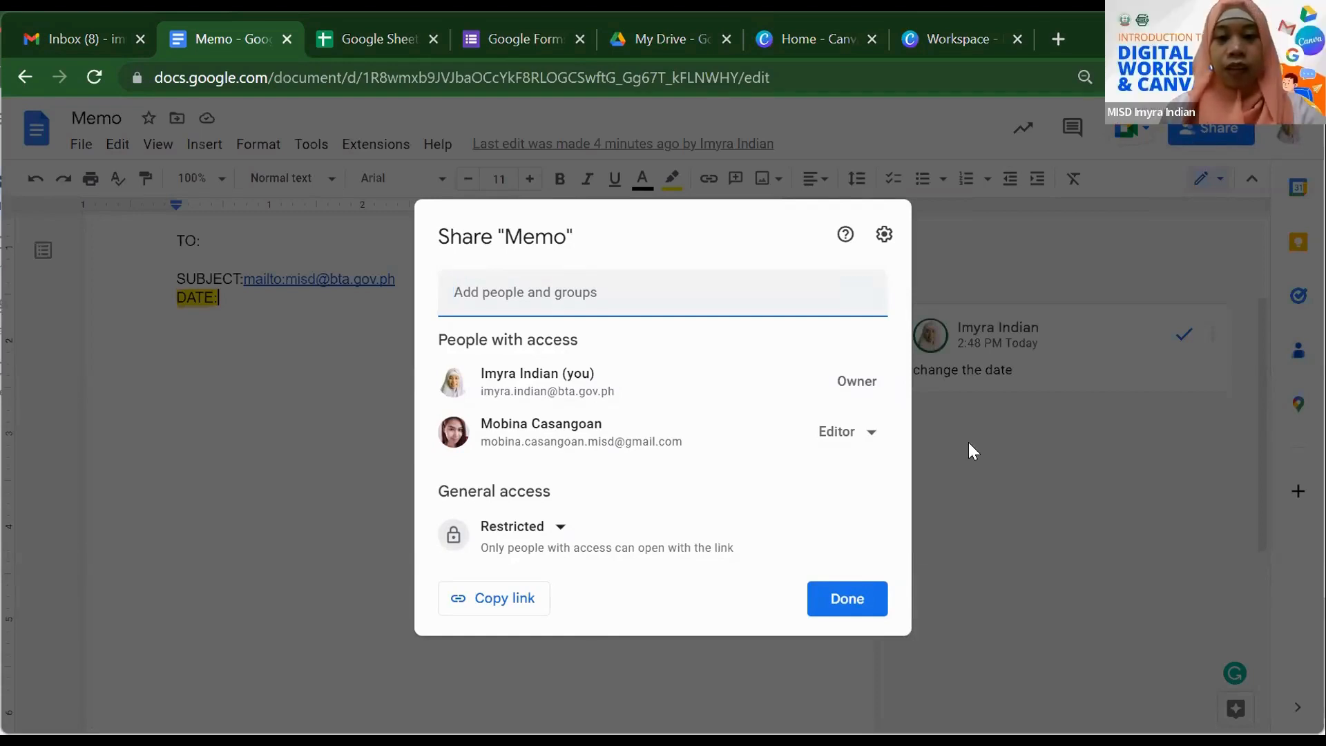
left_click(850, 599)
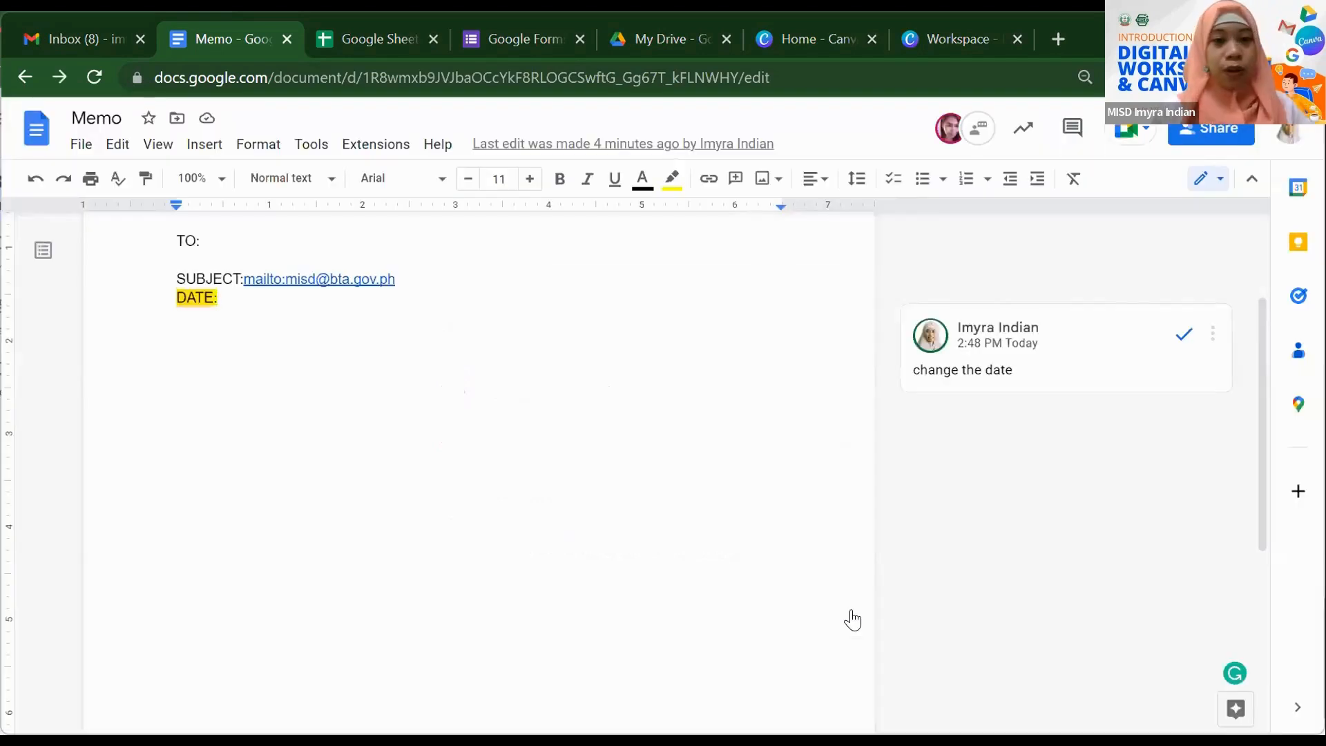
- Scroll to Memo's top to see the collaborator's 'Memorandum No. 1' heading and 'HI MAM :)' line
scroll(408, 456, "up", 3)
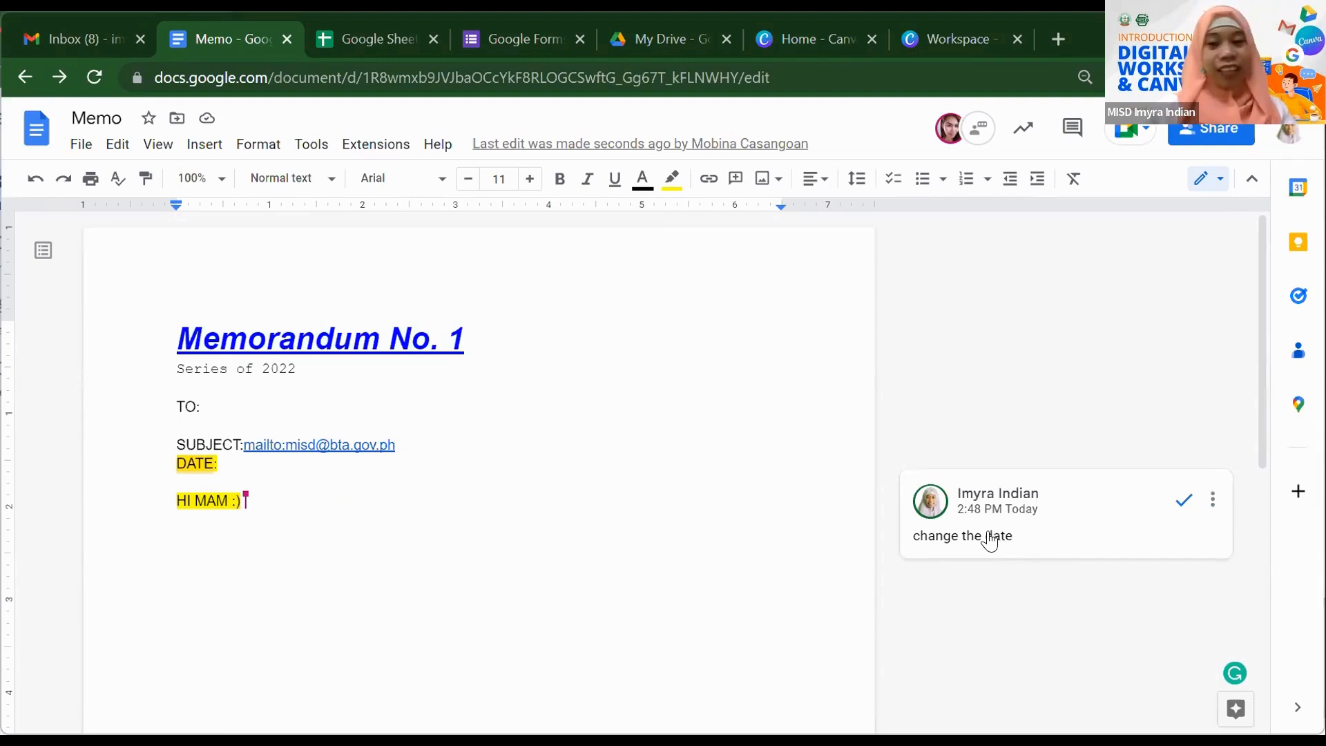
- Scroll through Memo to read the collaborator's 'YES MAM' reply on the 'change the date' comment
scroll(505, 414, "down", 1)
scroll(505, 415, "down", 1)
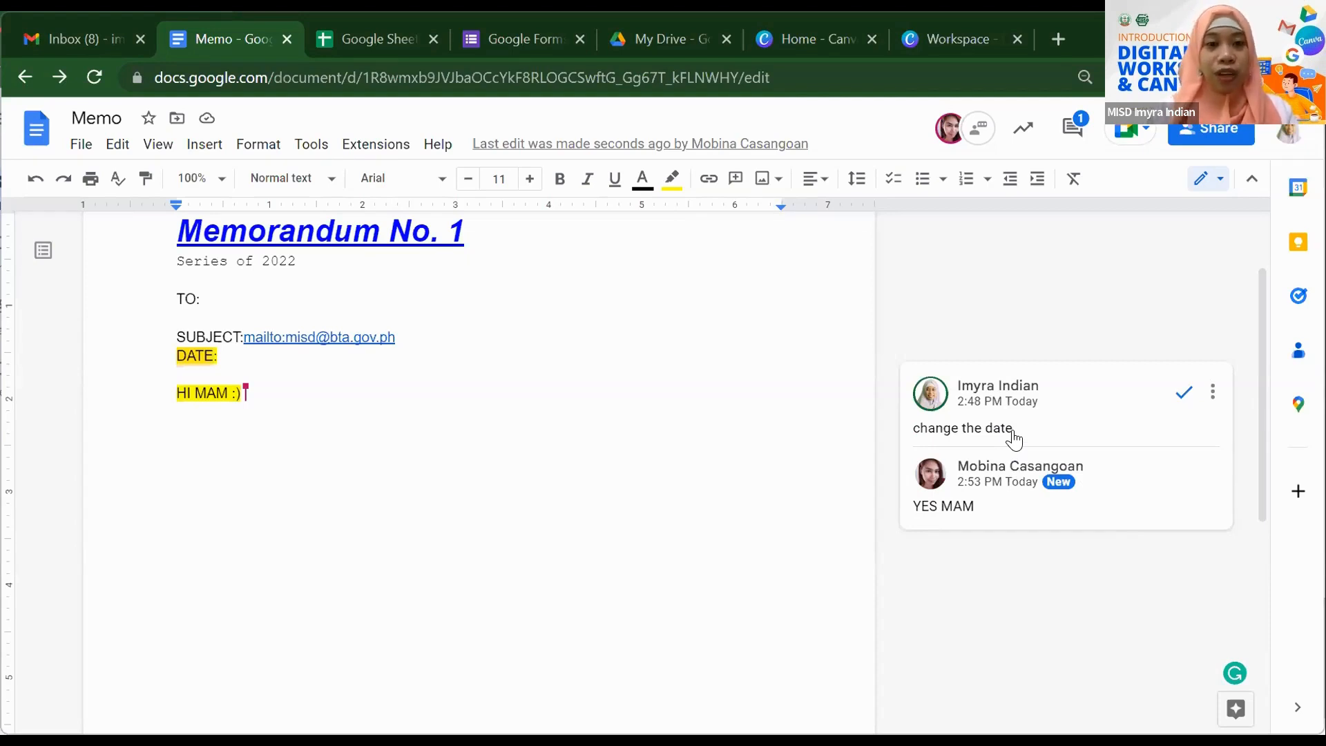
mouse_move(1032, 477)
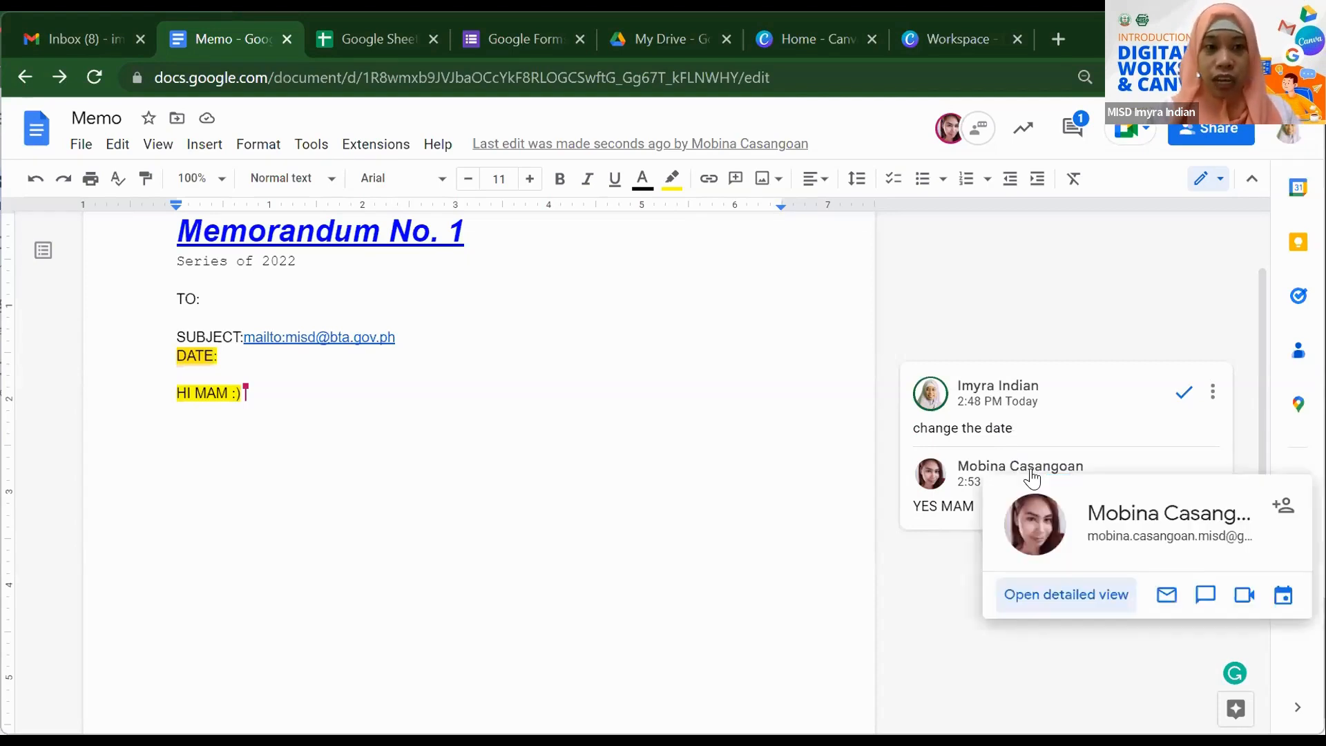
scroll(639, 461, "up", 2)
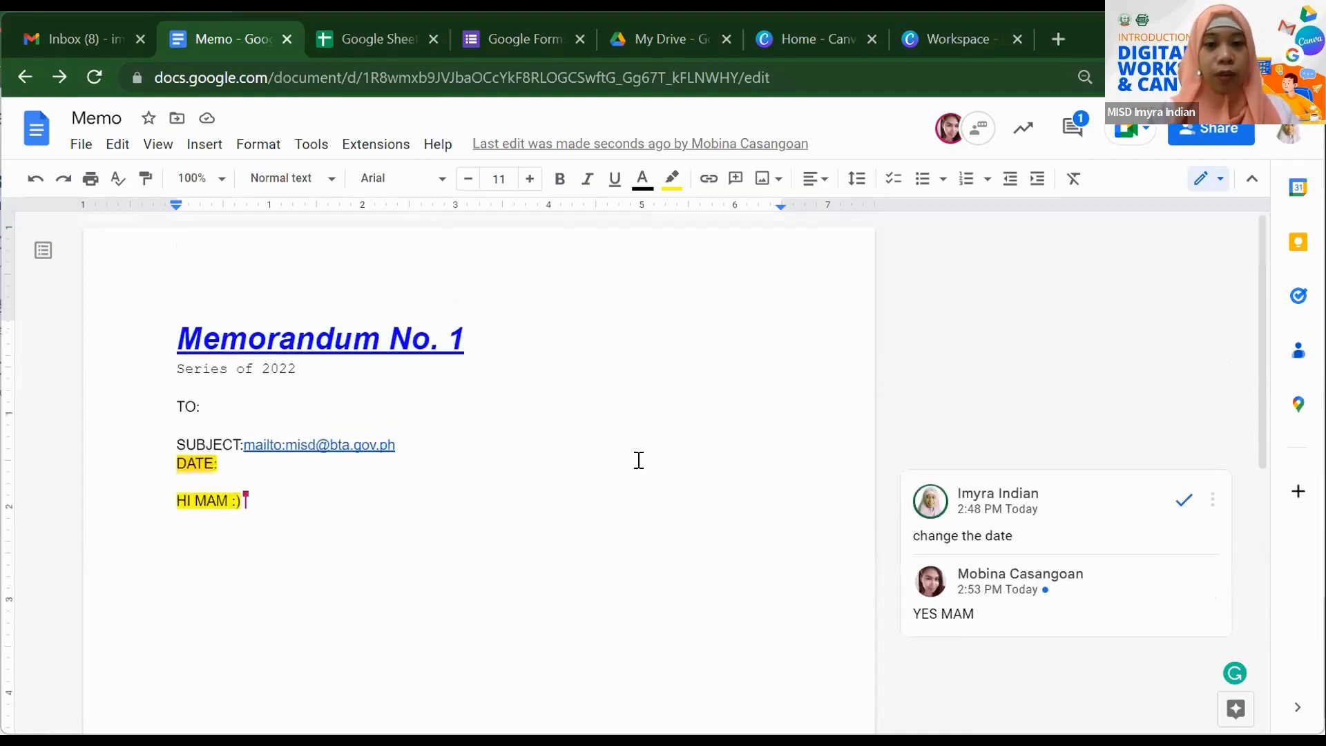
scroll(639, 460, "down", 2)
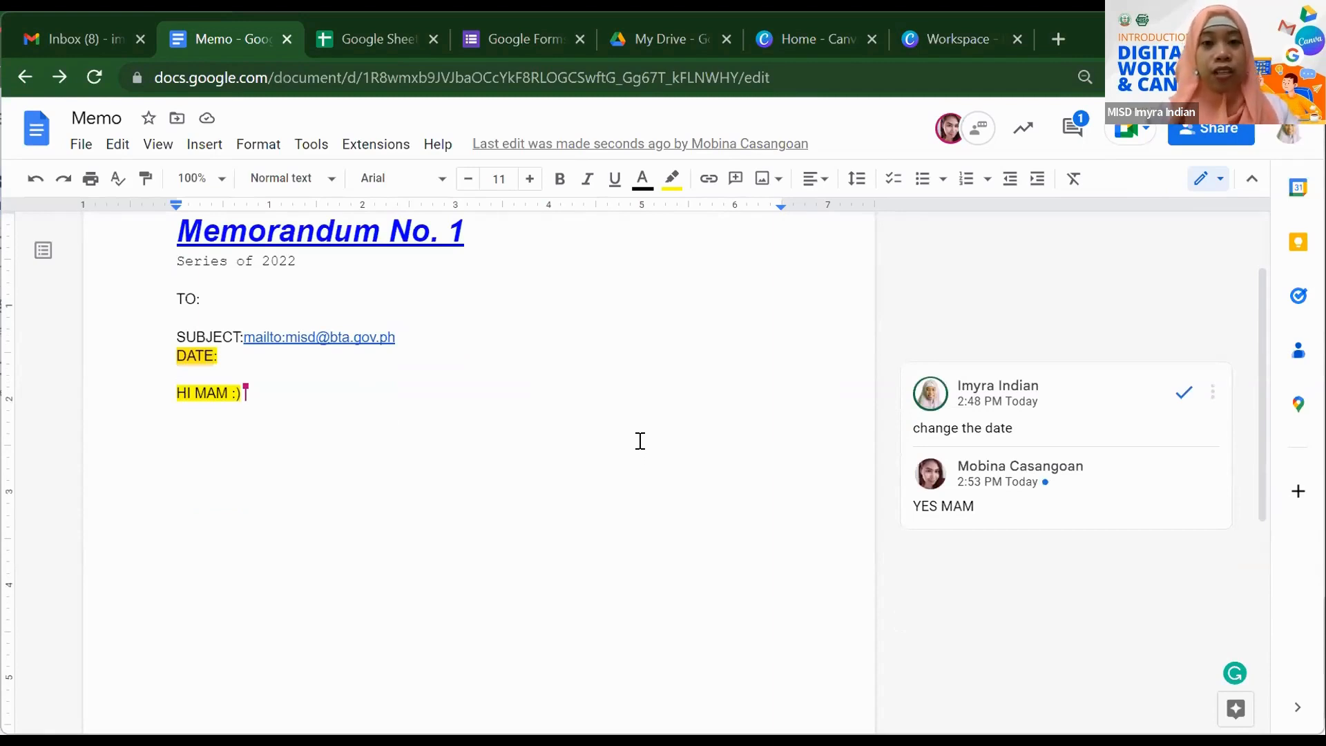
scroll(640, 441, "up", 2)
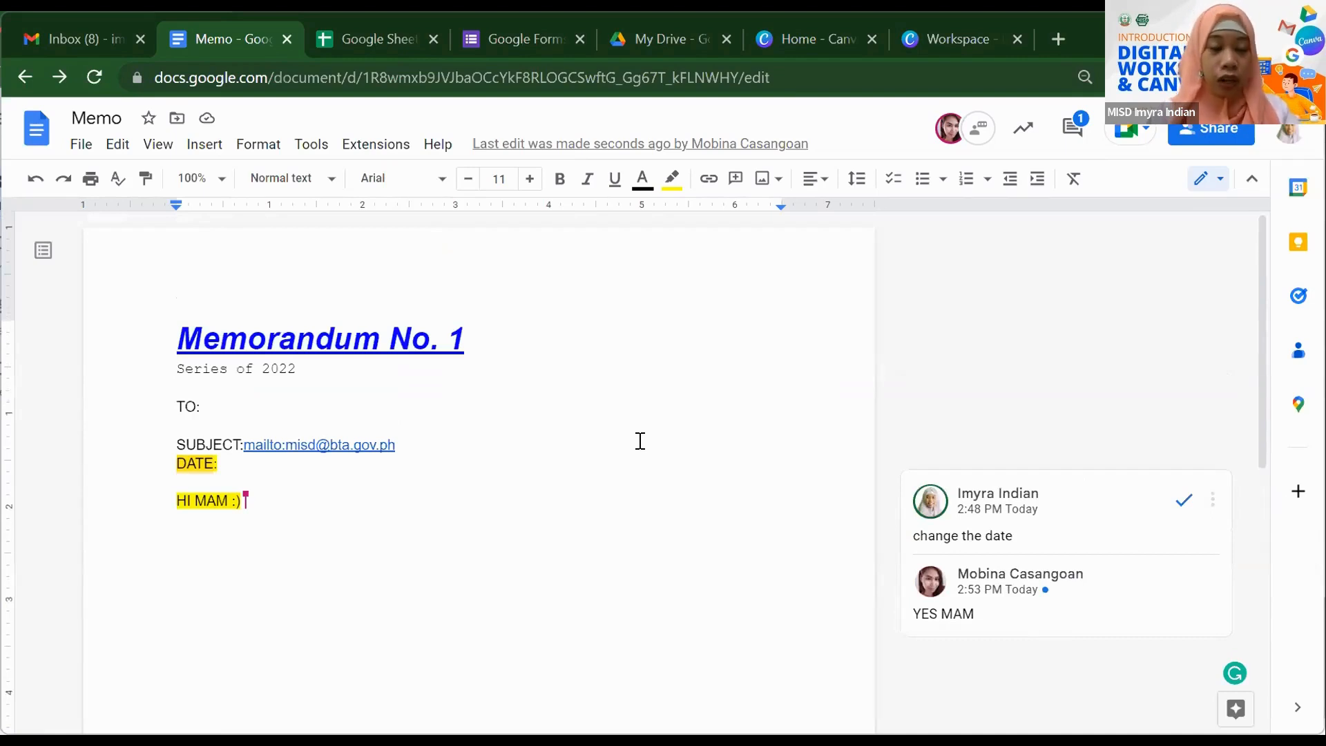
scroll(640, 441, "down", 2)
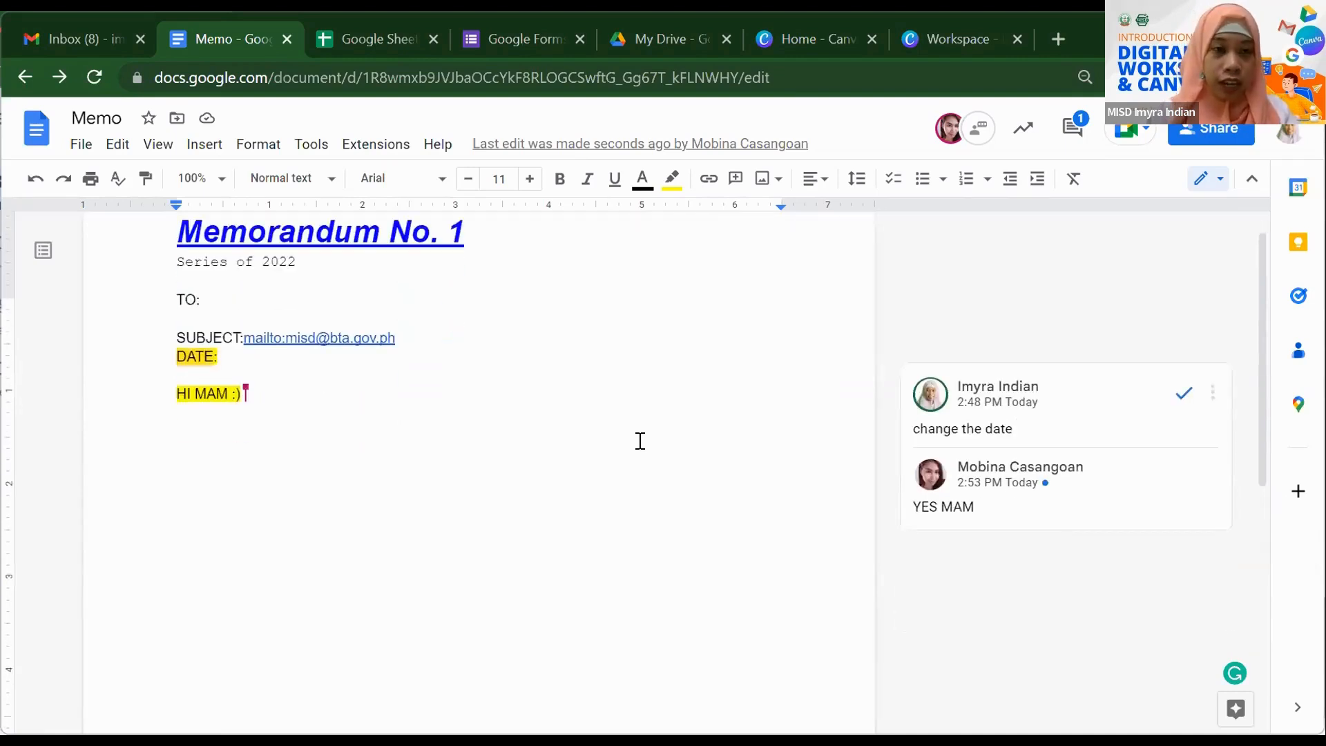
- Export Memo via File > Download as a Microsoft Word (.docx) file
left_click(81, 147)
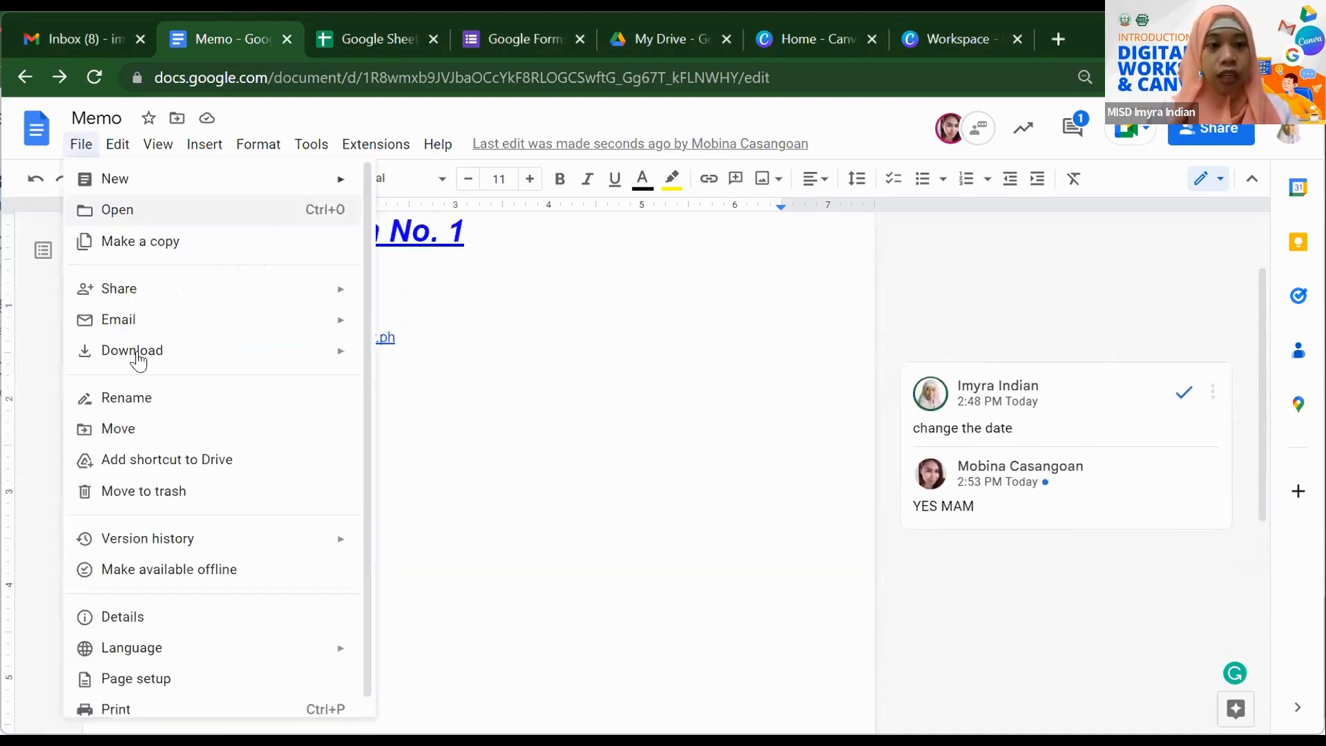
mouse_move(149, 358)
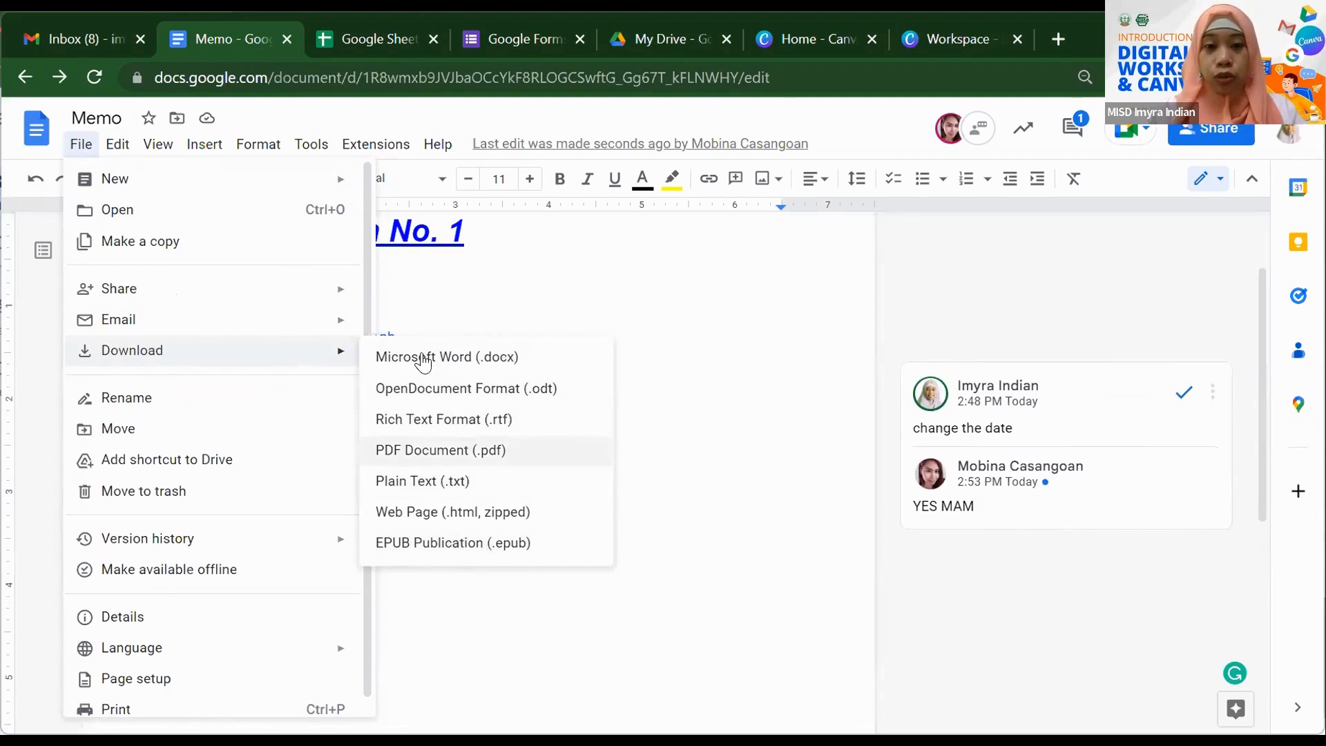
left_click(503, 358)
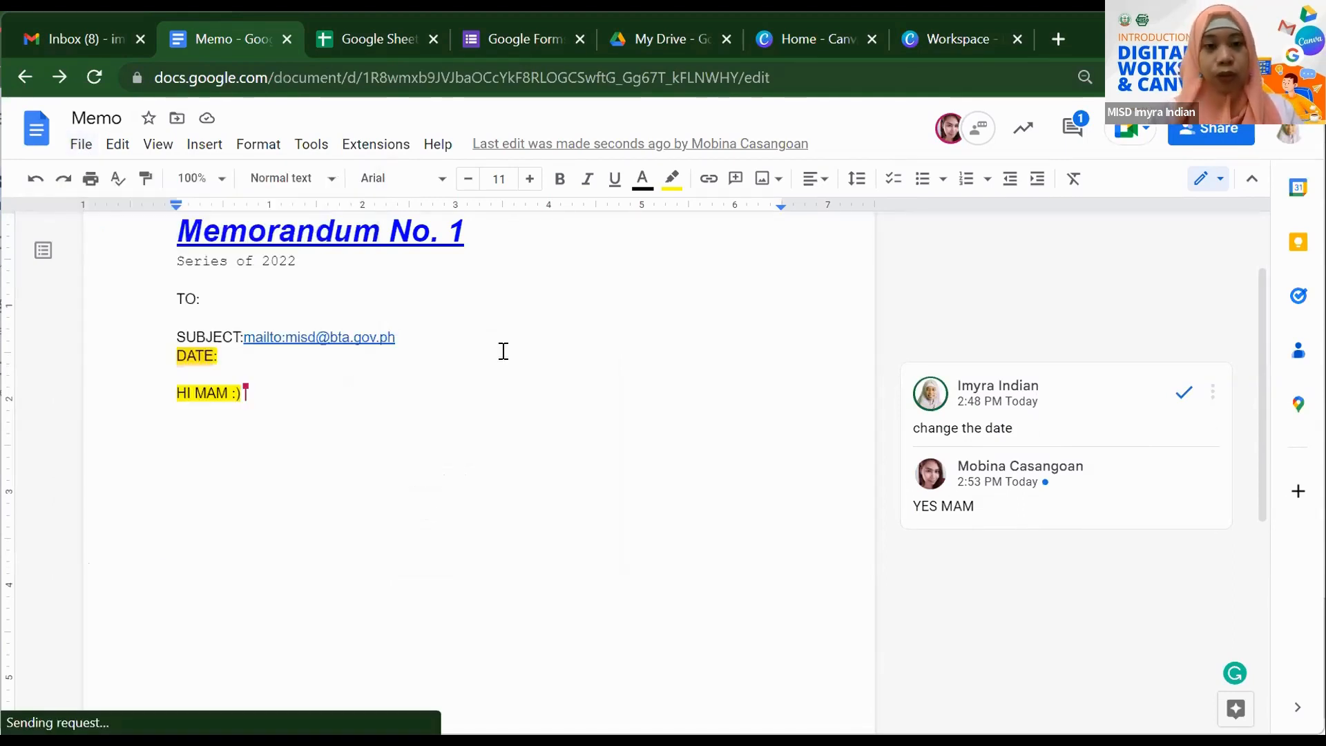